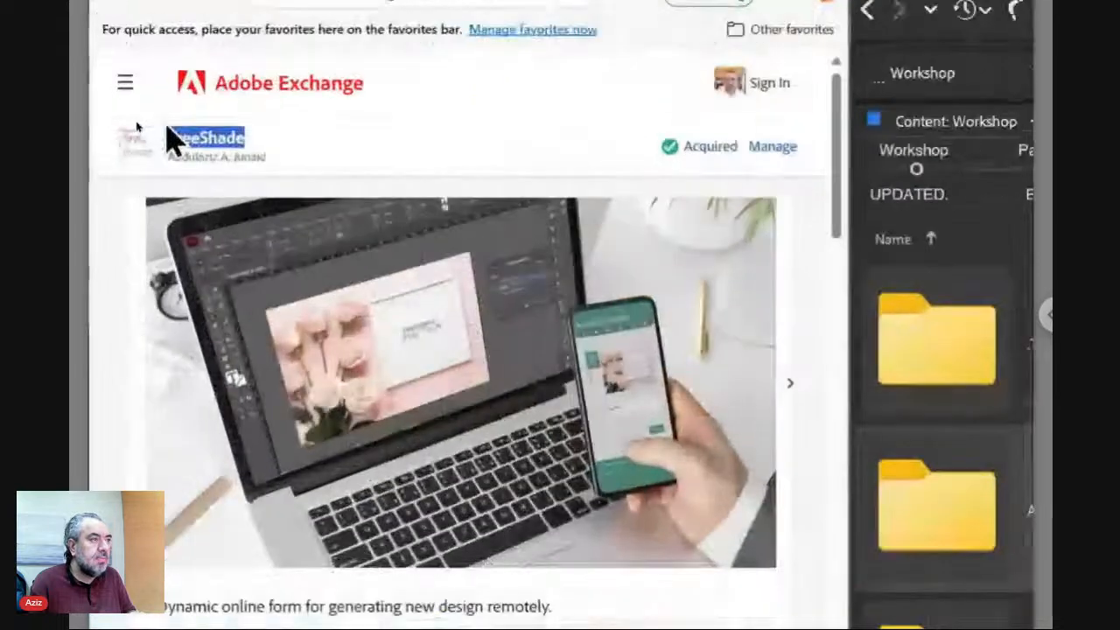
Maximize Edge to read TreeShade's compatibility details, then bring Bridge's Workshop folder back.
left_click(289, 138)
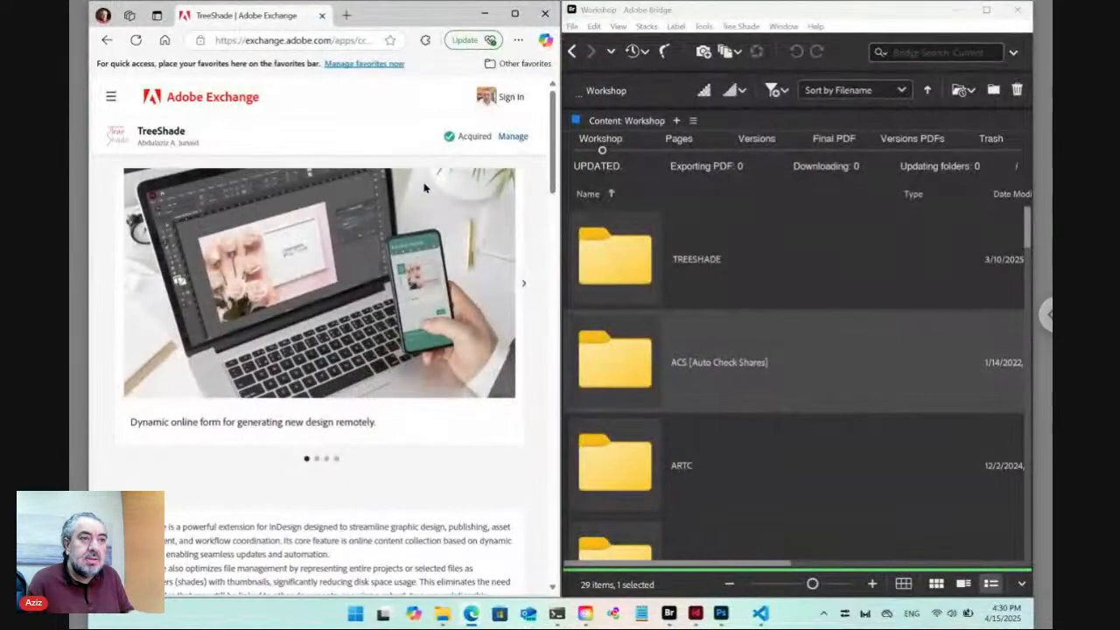
left_click(515, 14)
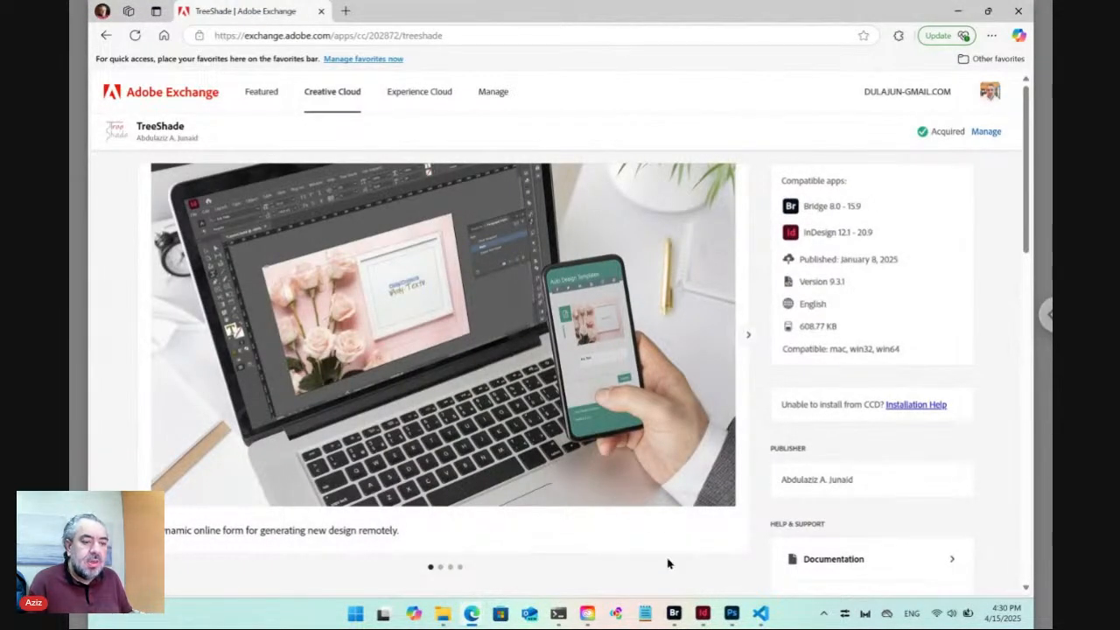
mouse_move(676, 615)
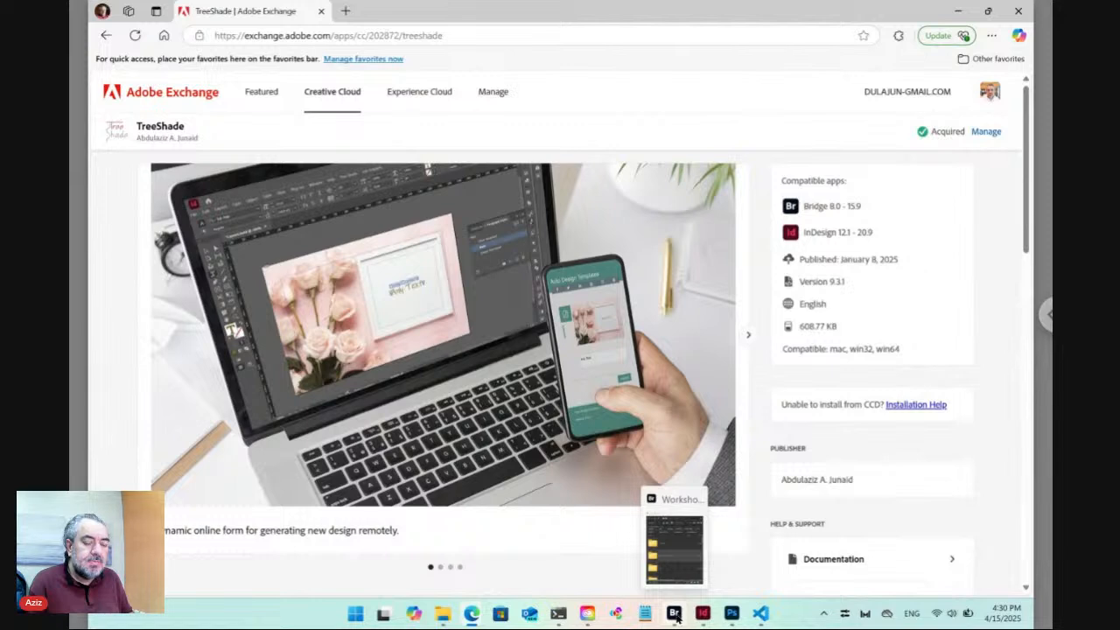
left_click(675, 615)
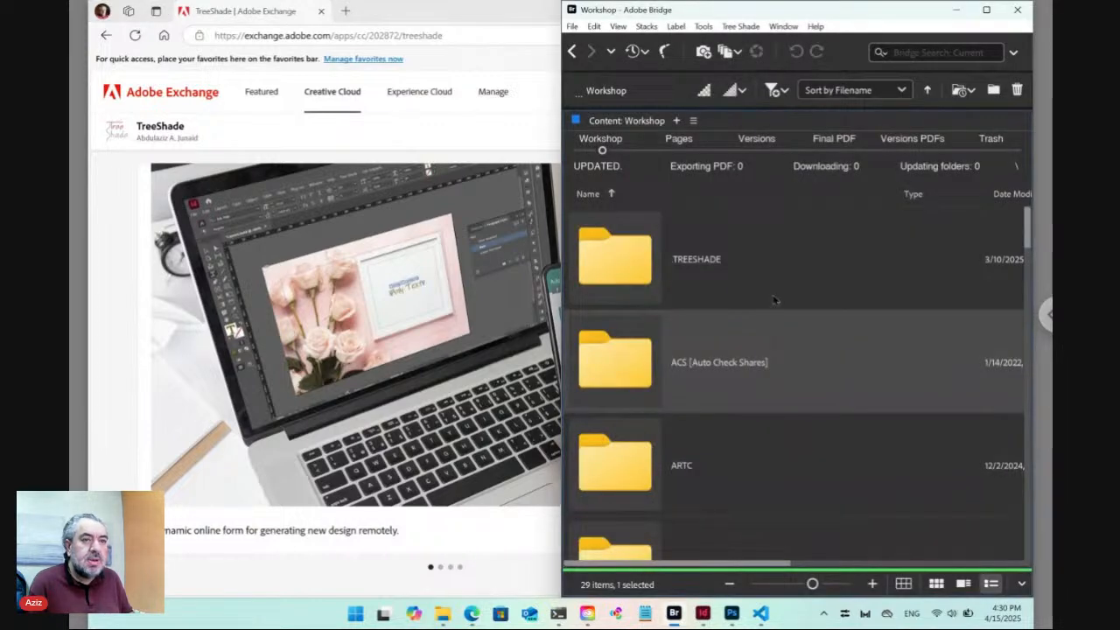
Check that Window > Extensions lists Tree Shade, then maximize Bridge on the Workshop folder.
left_click(783, 27)
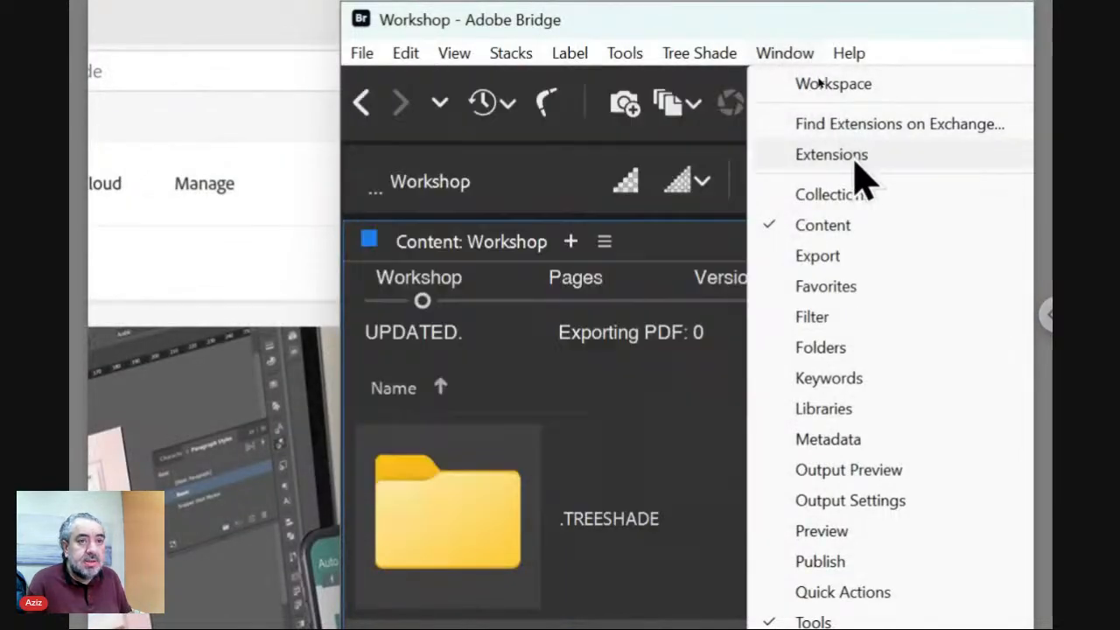
mouse_move(847, 80)
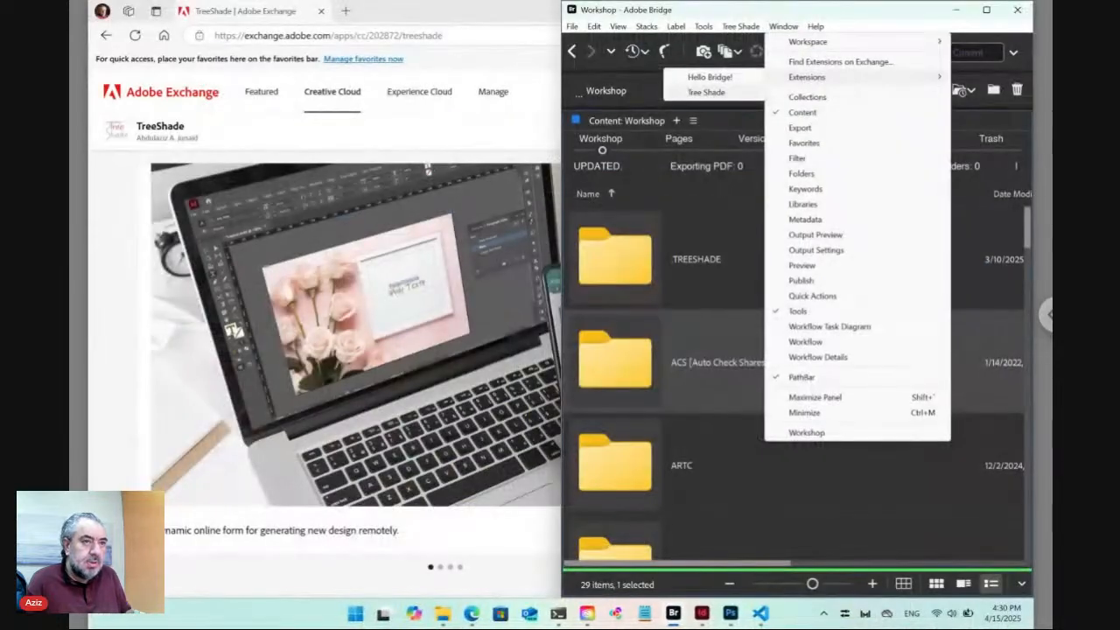
left_click(783, 26)
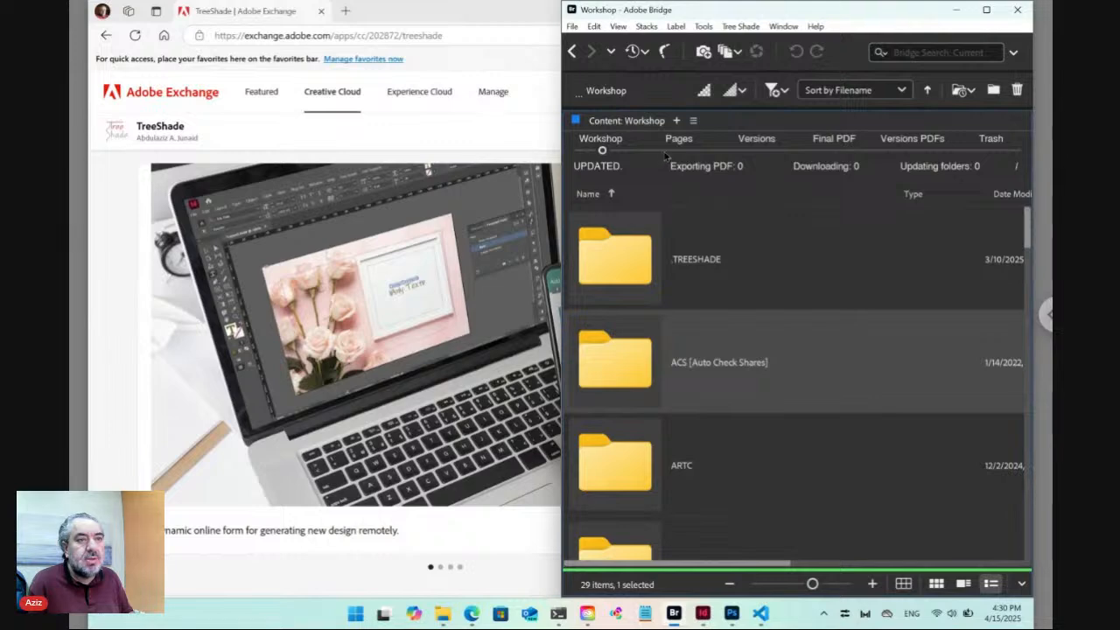
left_click(987, 9)
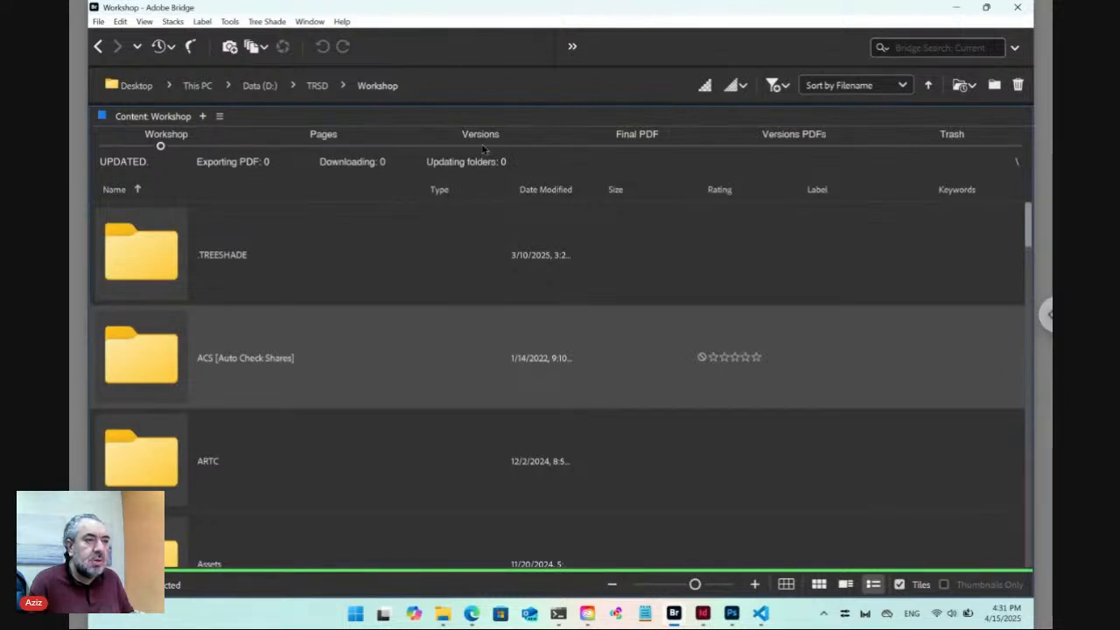
left_click(479, 146)
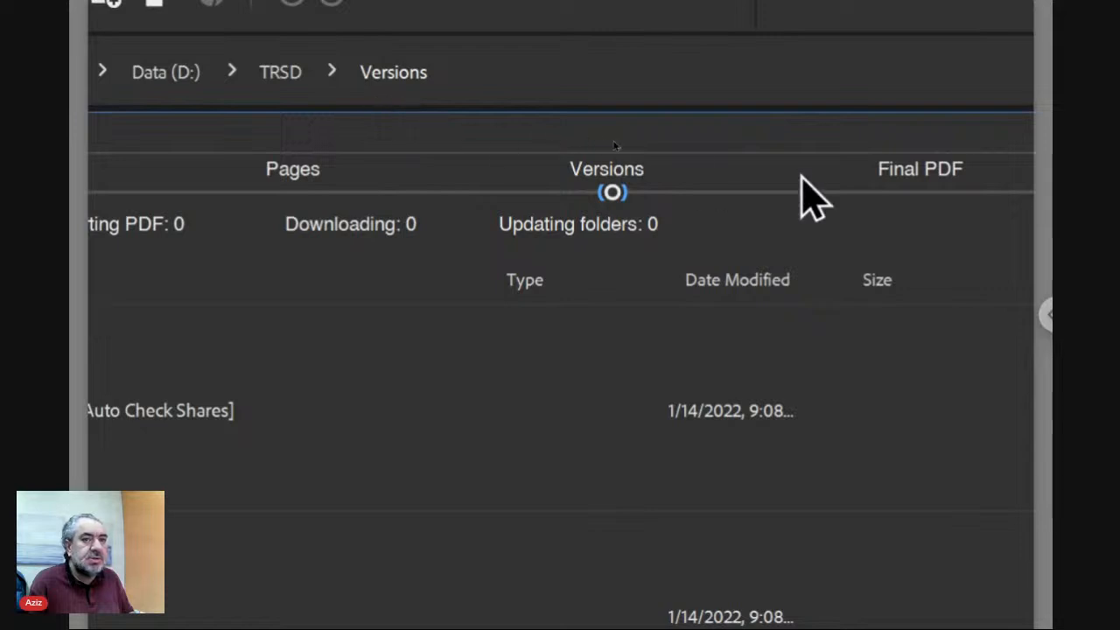
left_click(919, 193)
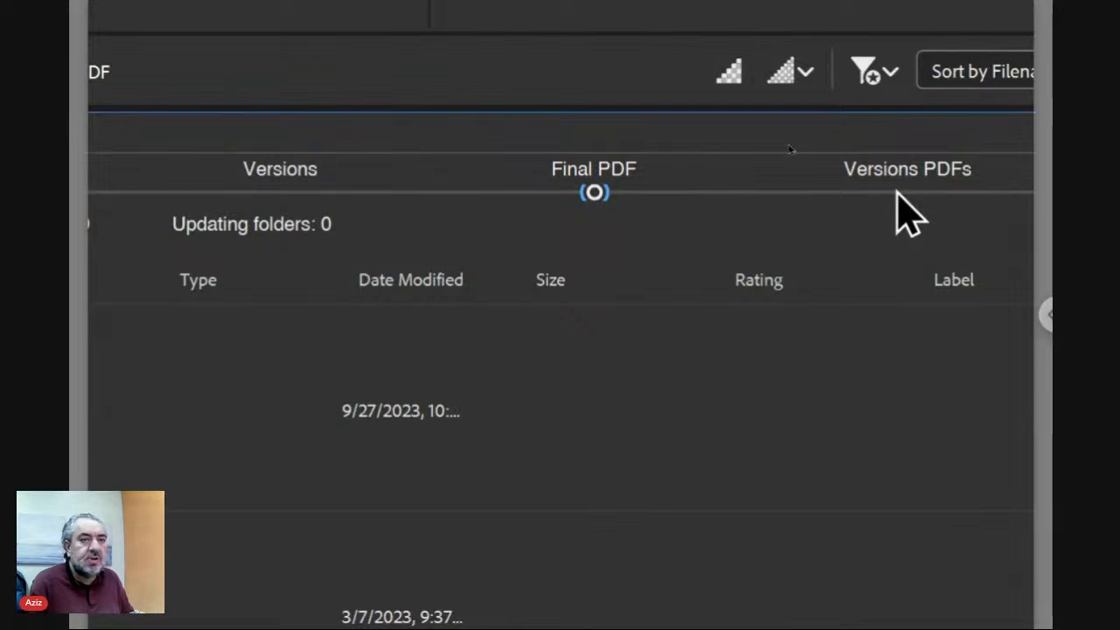
left_click(896, 191)
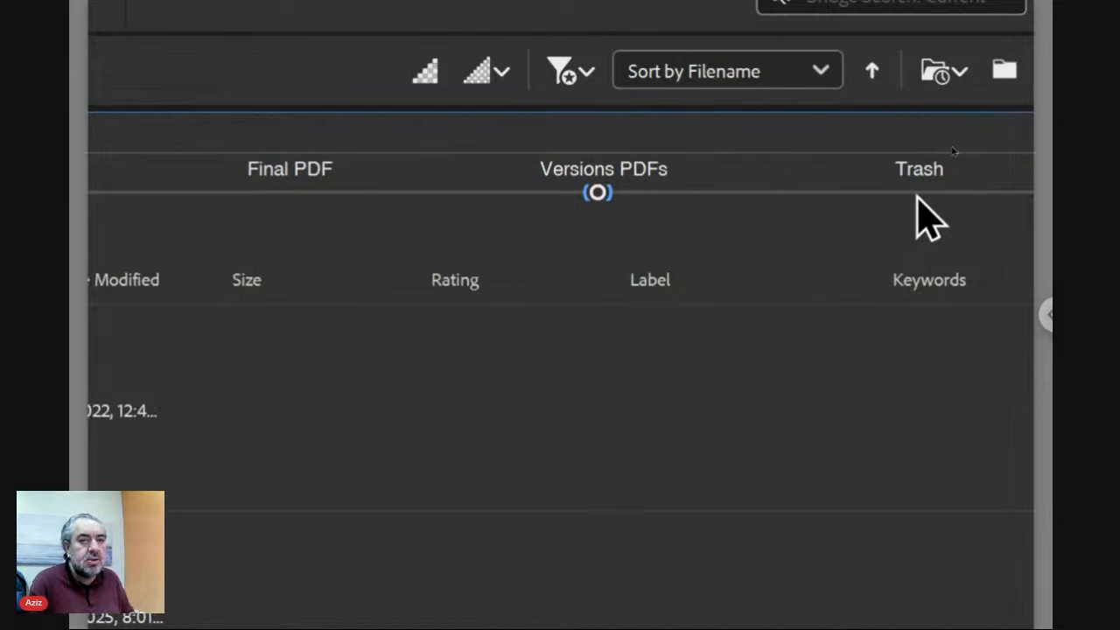
left_click(903, 193)
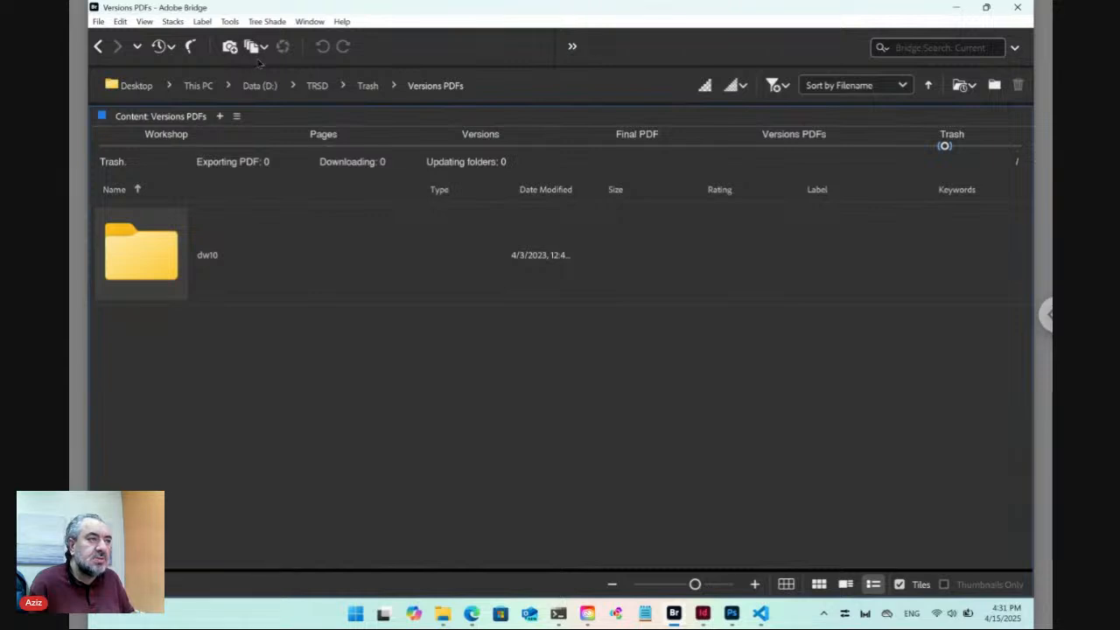
left_click(266, 22)
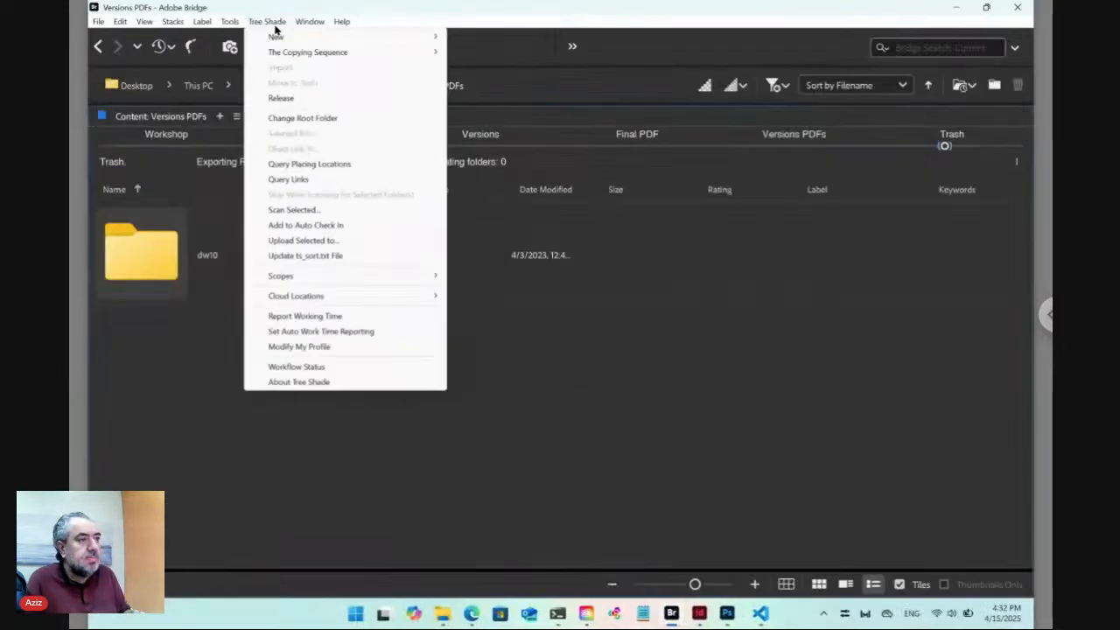
left_click(152, 363)
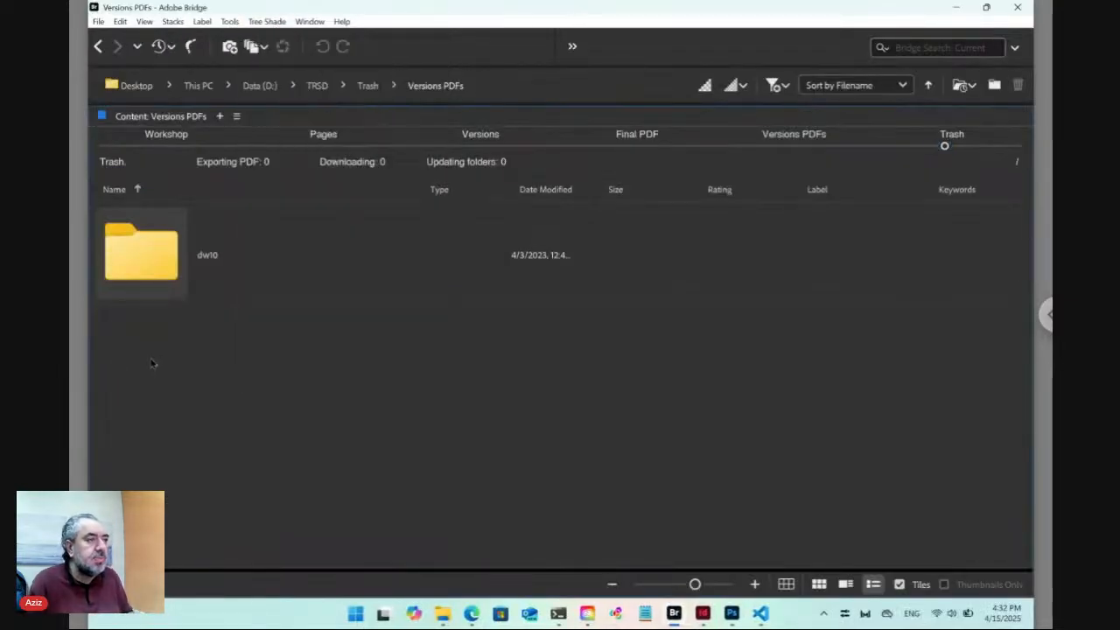
left_click(170, 146)
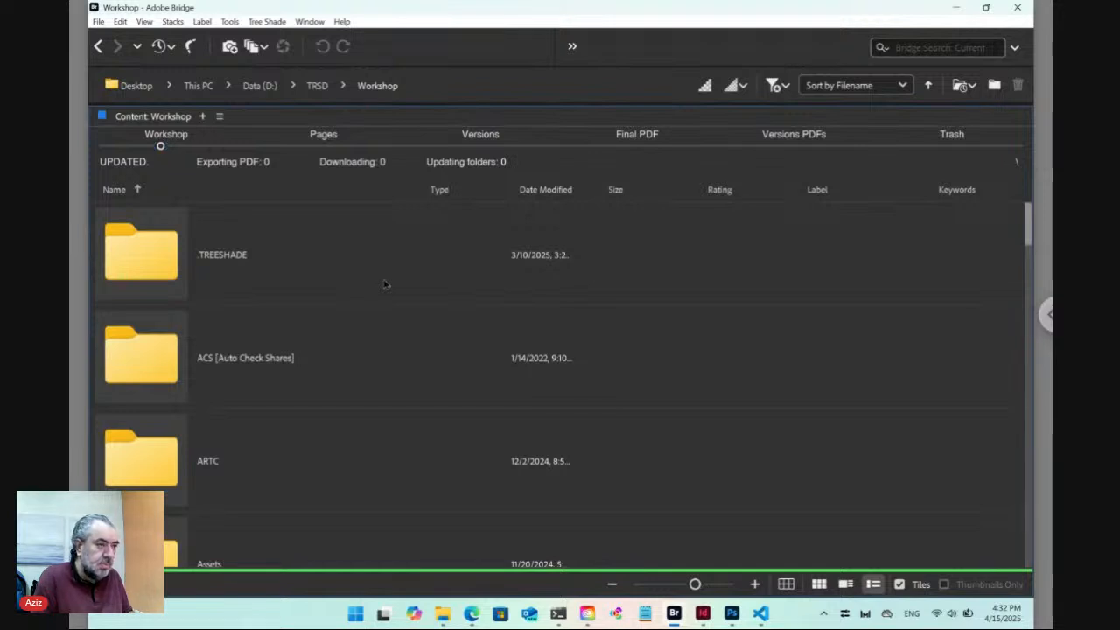
Create a new folder named Tuesday inside Workshop with Ctrl+Shift+N.
key("ctrl+shift+n")
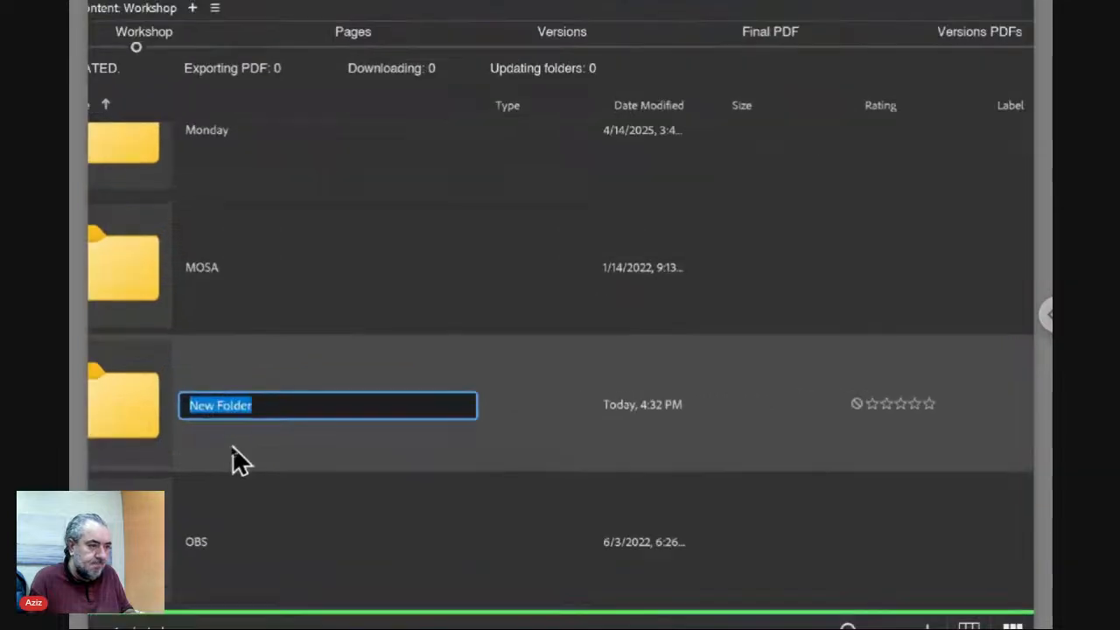
type("T")
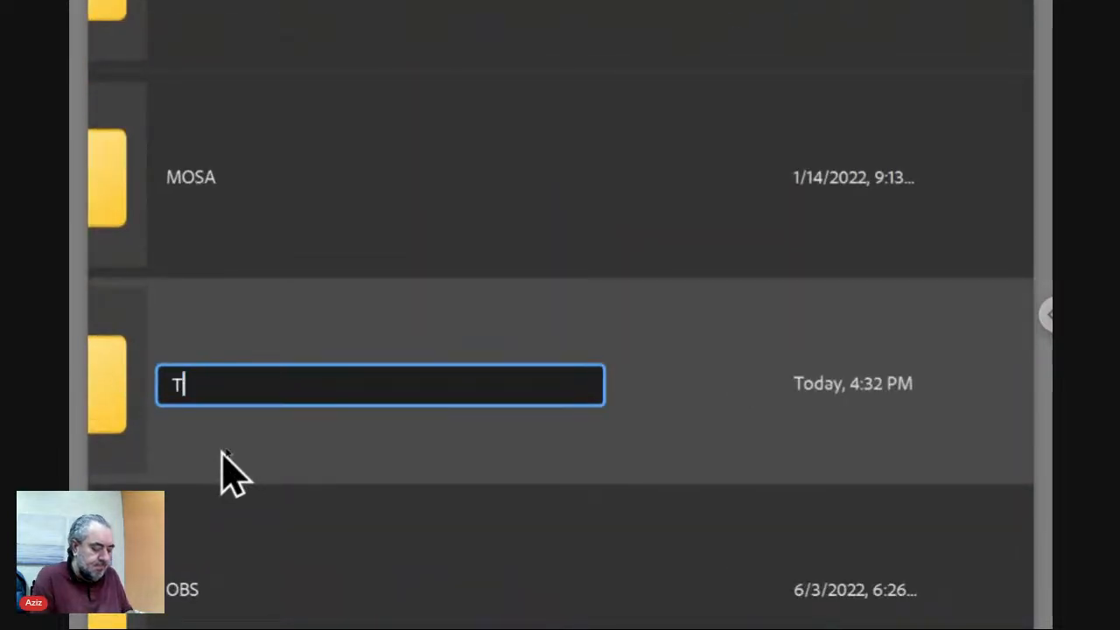
type("uesday")
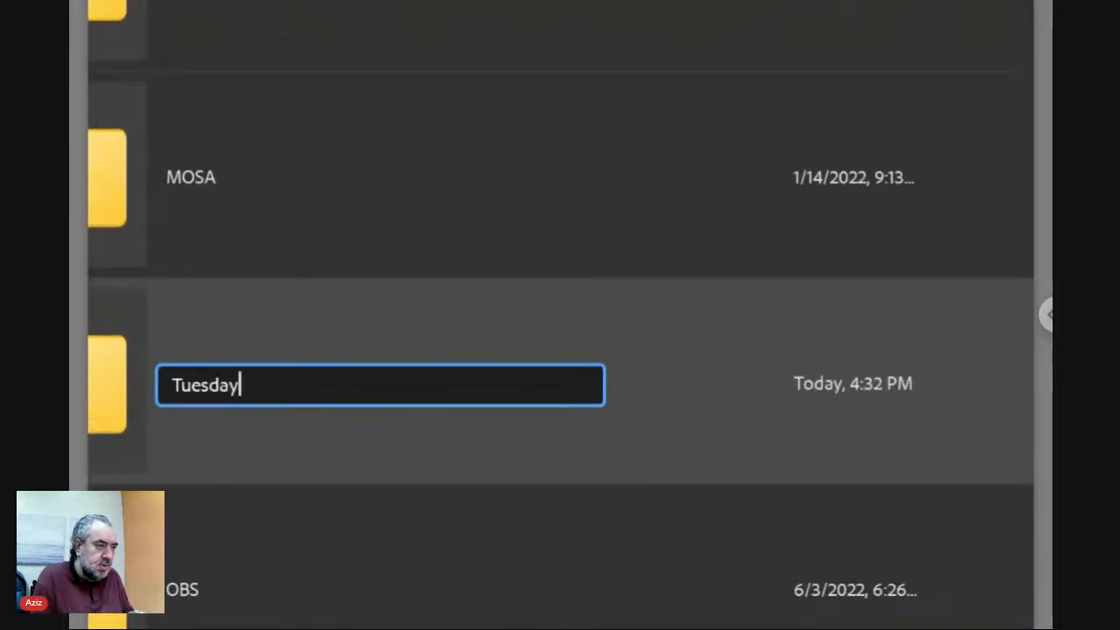
key("Return")
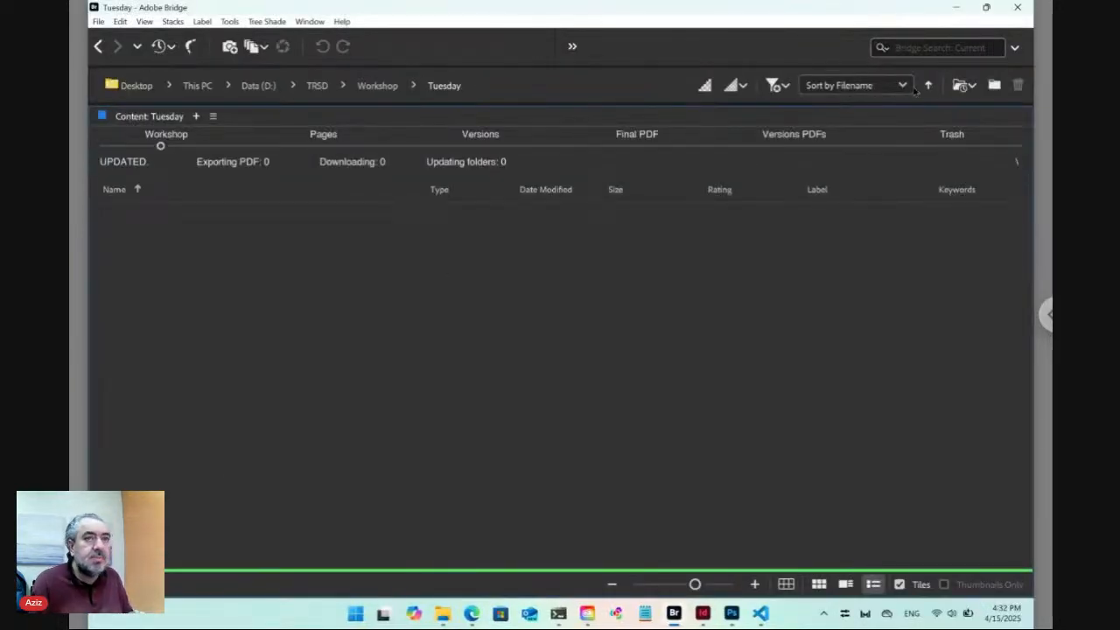
Snap Bridge to the right half of the screen and the Exchange page to the left.
mouse_move(987, 10)
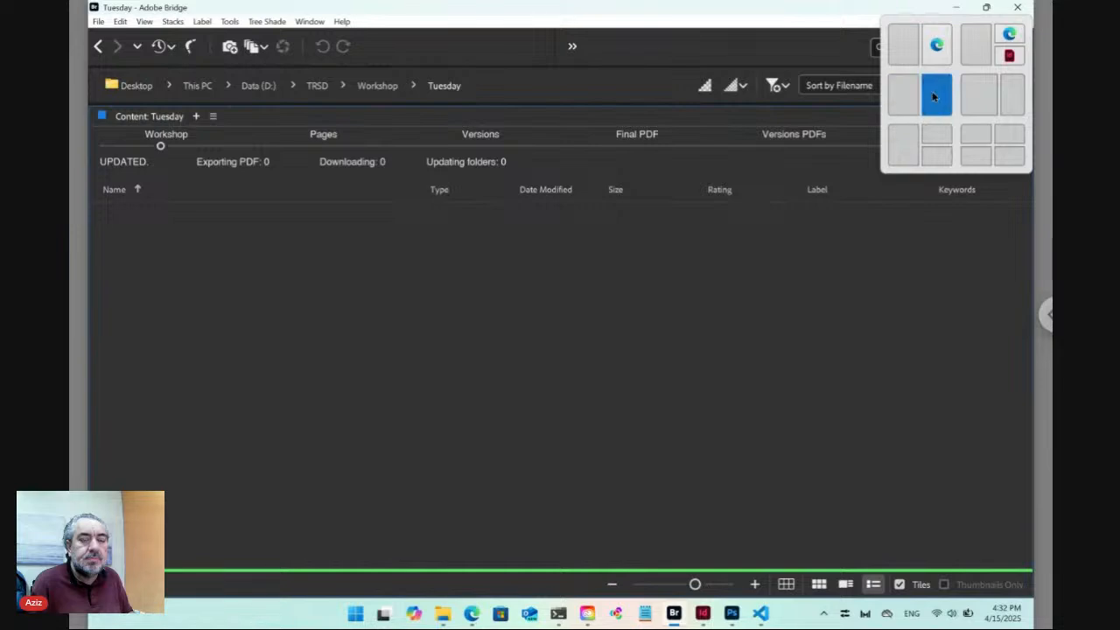
left_click(931, 93)
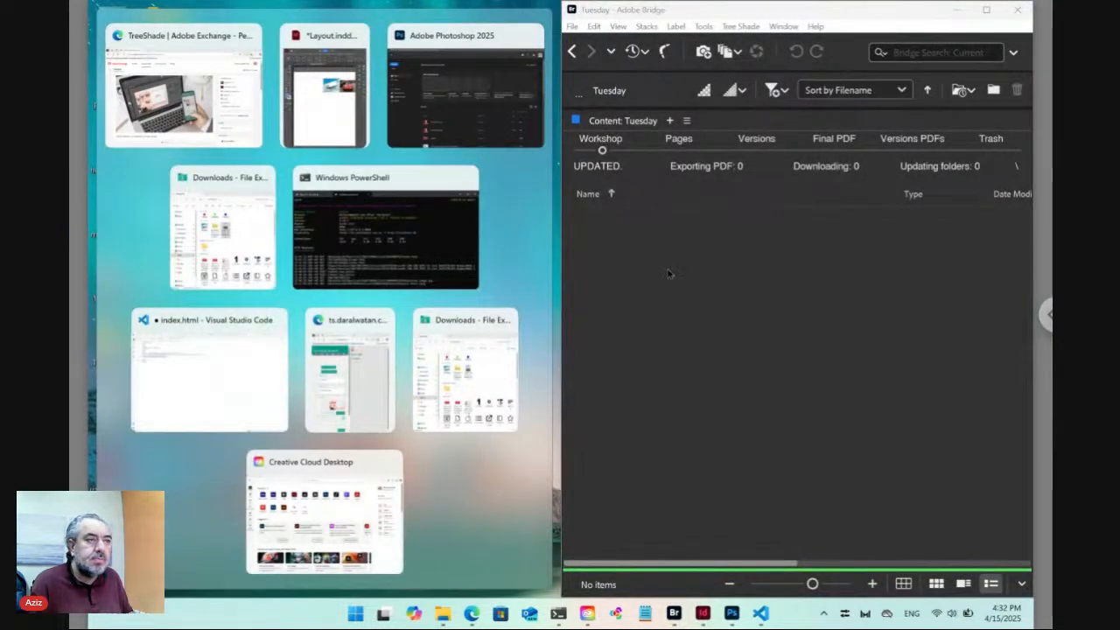
left_click(232, 111)
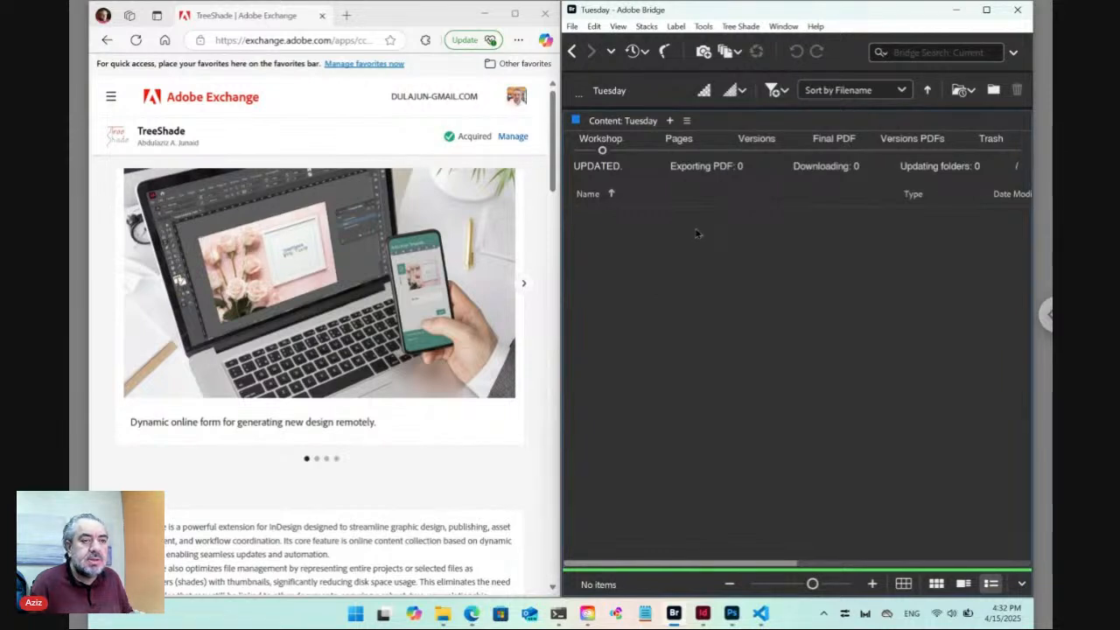
Add Plain.txt to Tuesday via Tree Shade > New > Plain, confirming both dialogs.
left_click(740, 26)
mouse_move(750, 45)
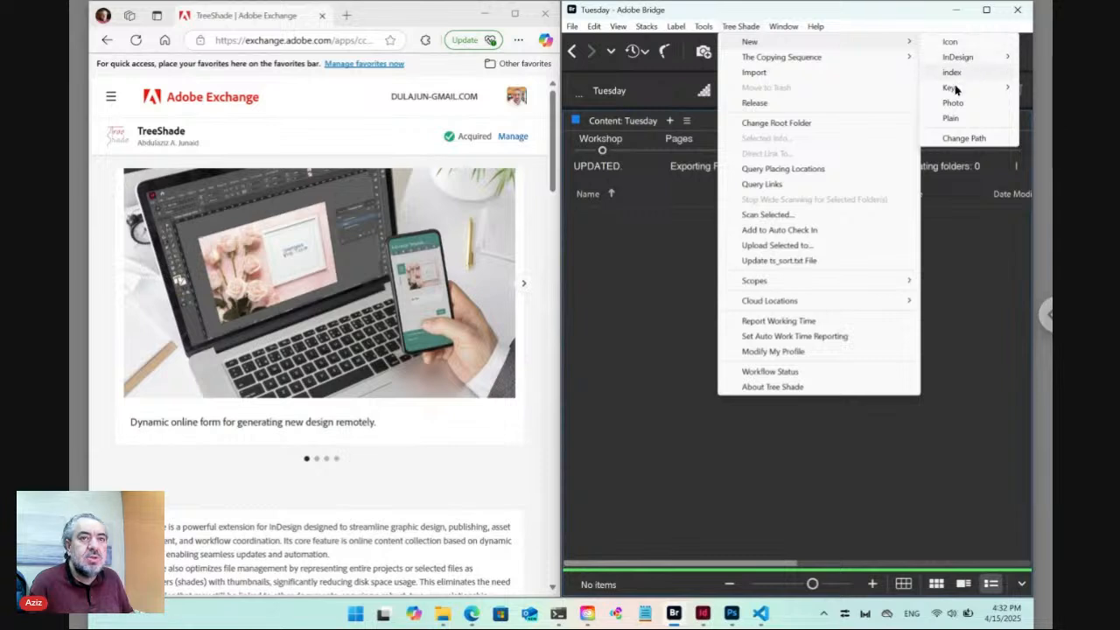
mouse_move(951, 89)
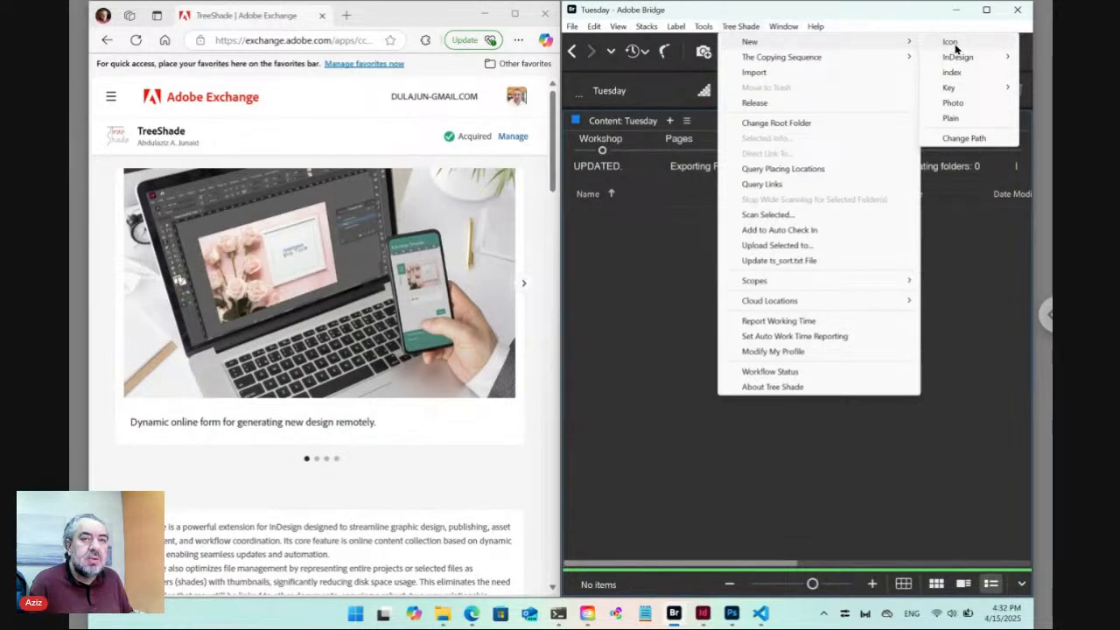
left_click(952, 119)
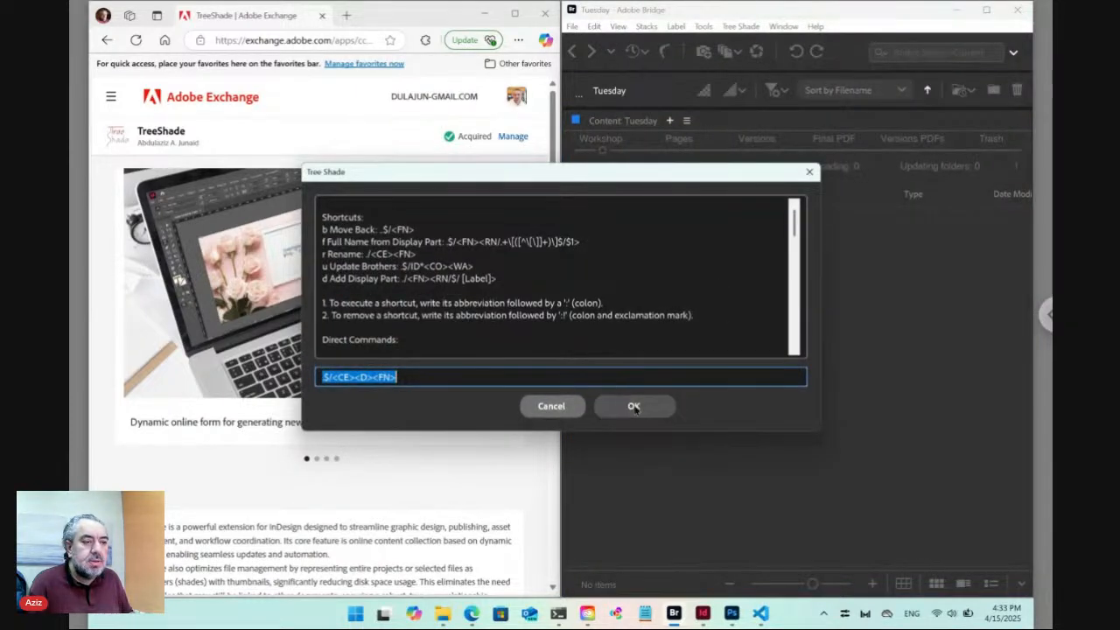
left_click(634, 406)
left_click(633, 365)
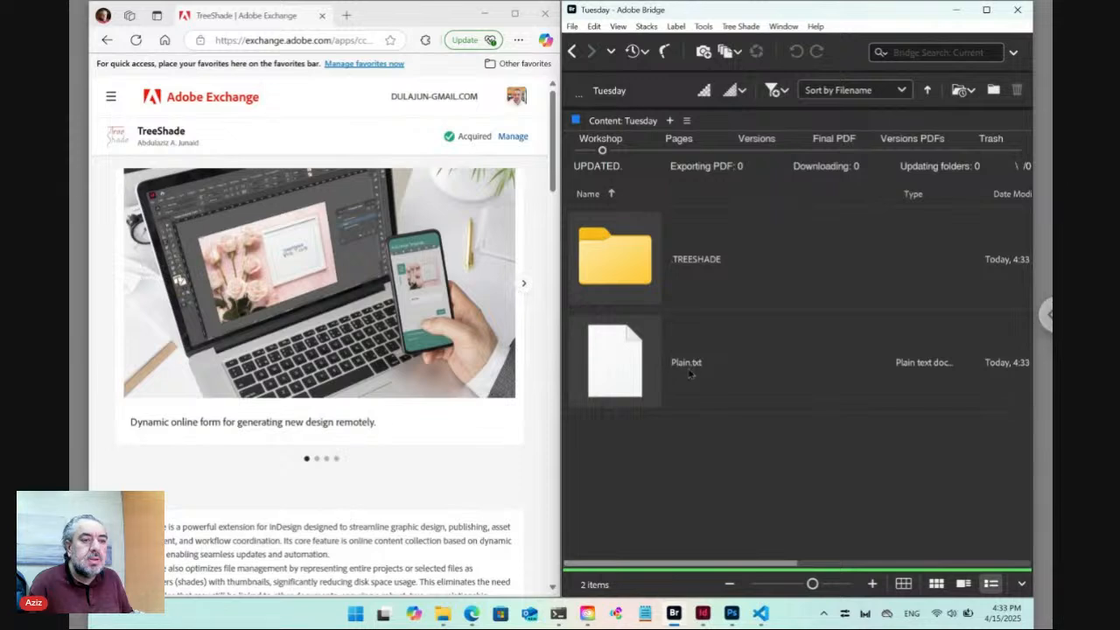
left_click(686, 368)
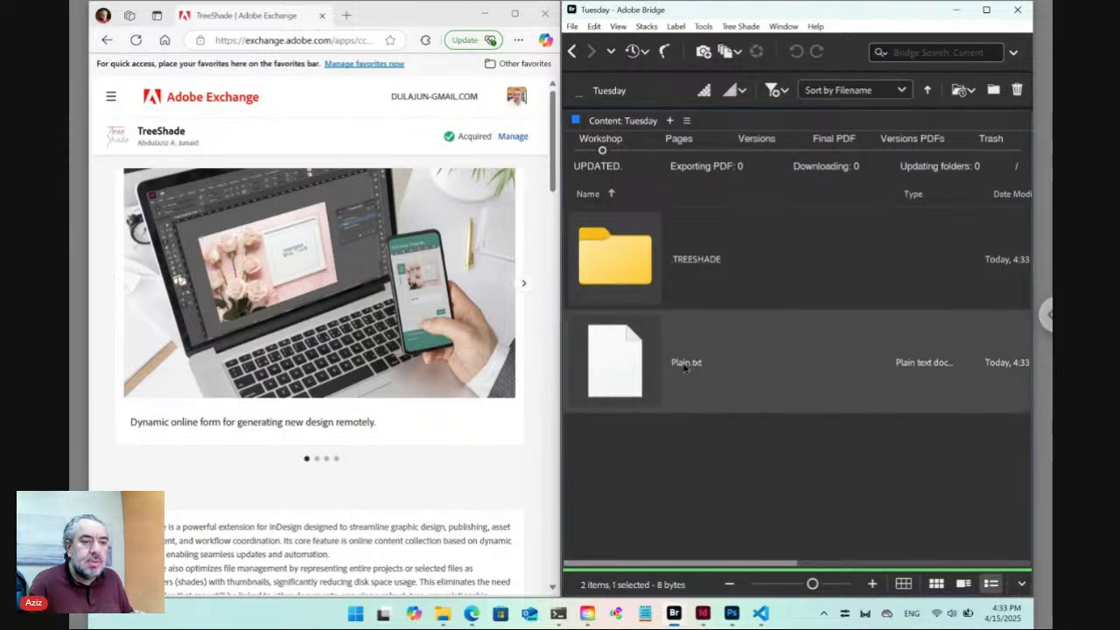
Rename Plain.txt to 'Data ts_key.txt'.
left_click(684, 368)
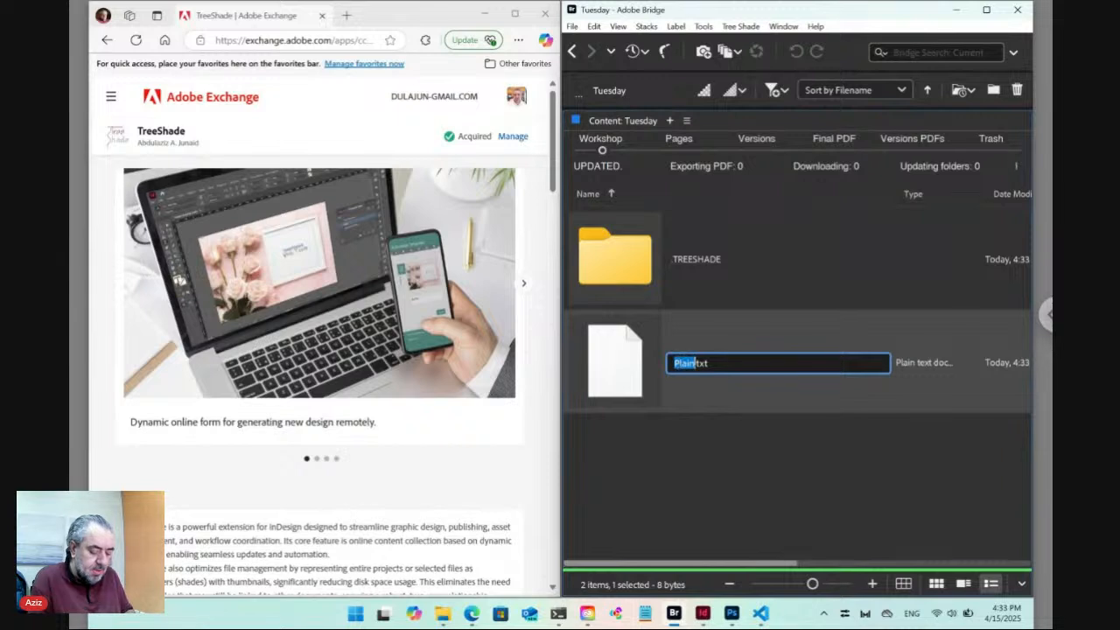
type("Data")
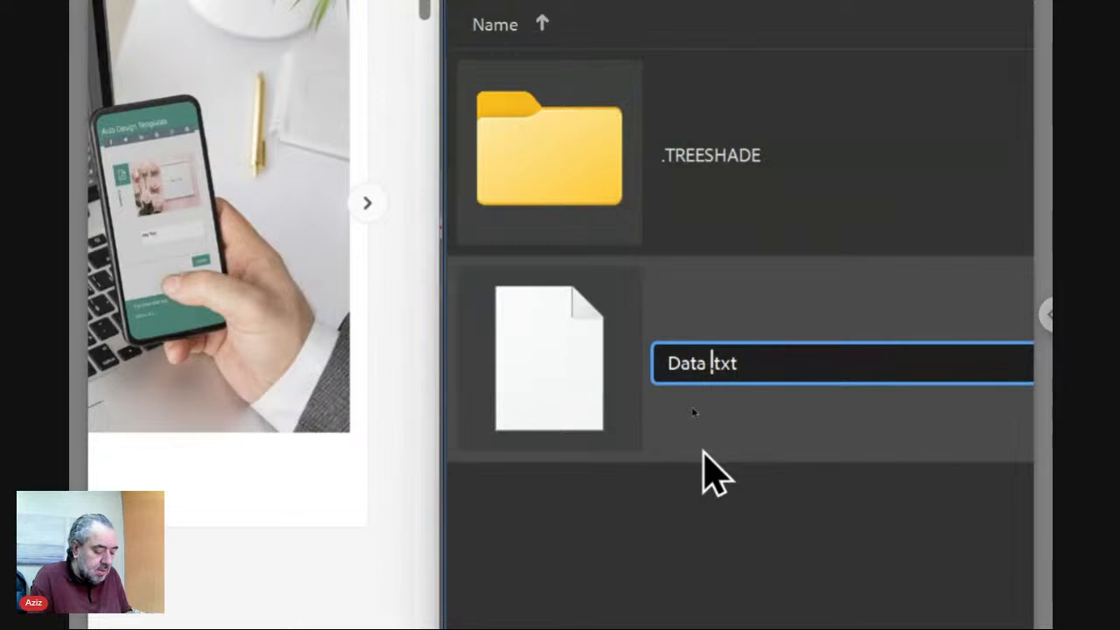
type("ts_")
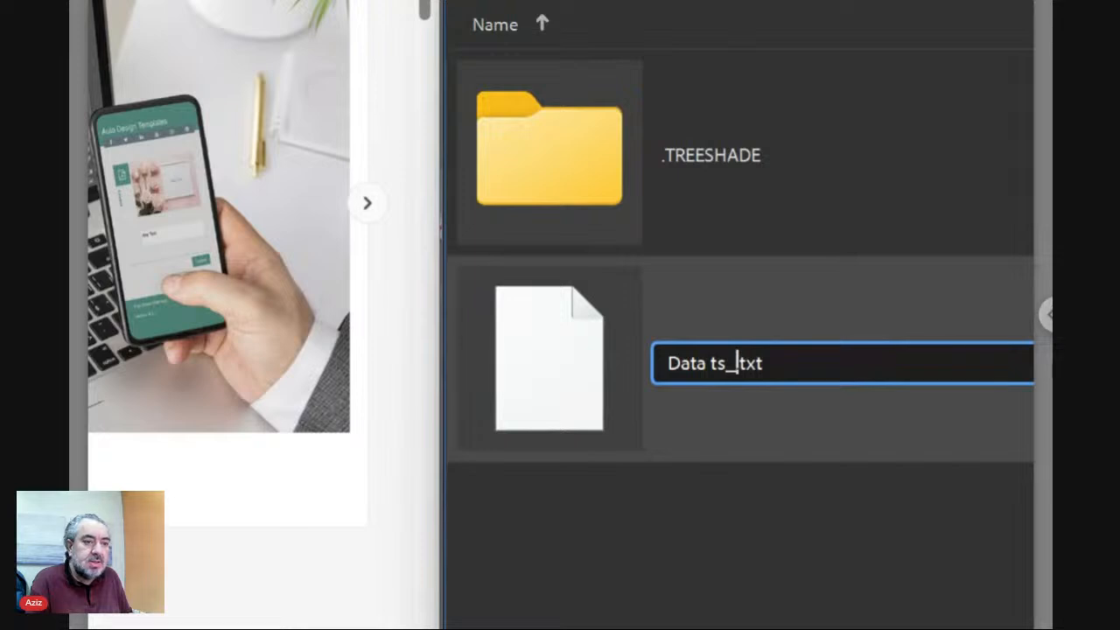
type("ke")
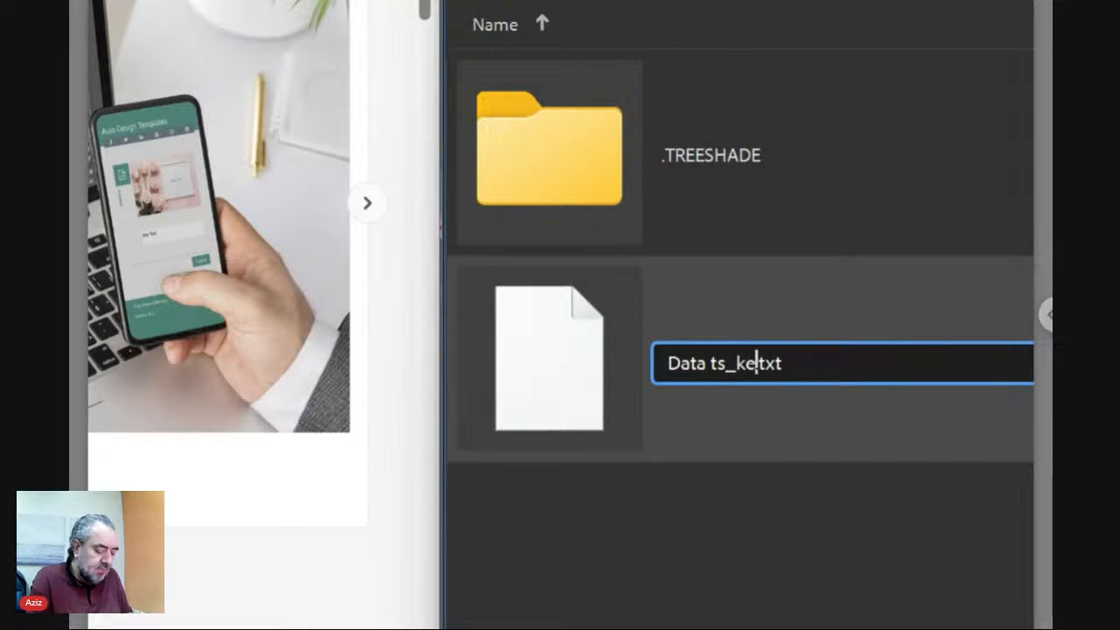
type("y")
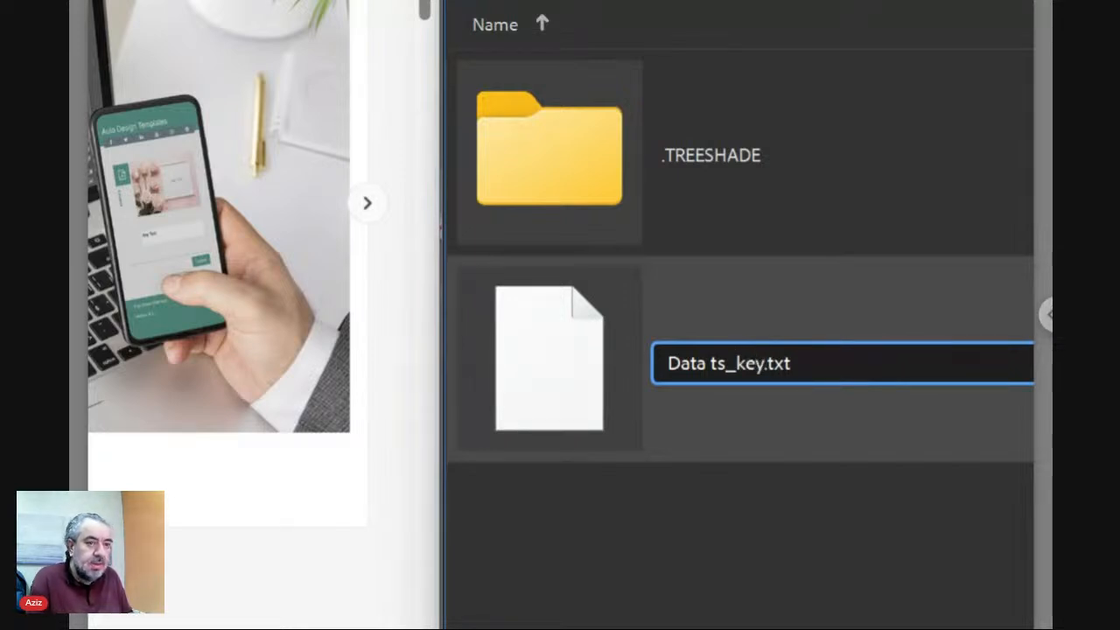
key("shift+Left")
key("shift+Left")
key("shift+Left")
key("shift+Left")
key("shift+Left")
key("shift+Left")
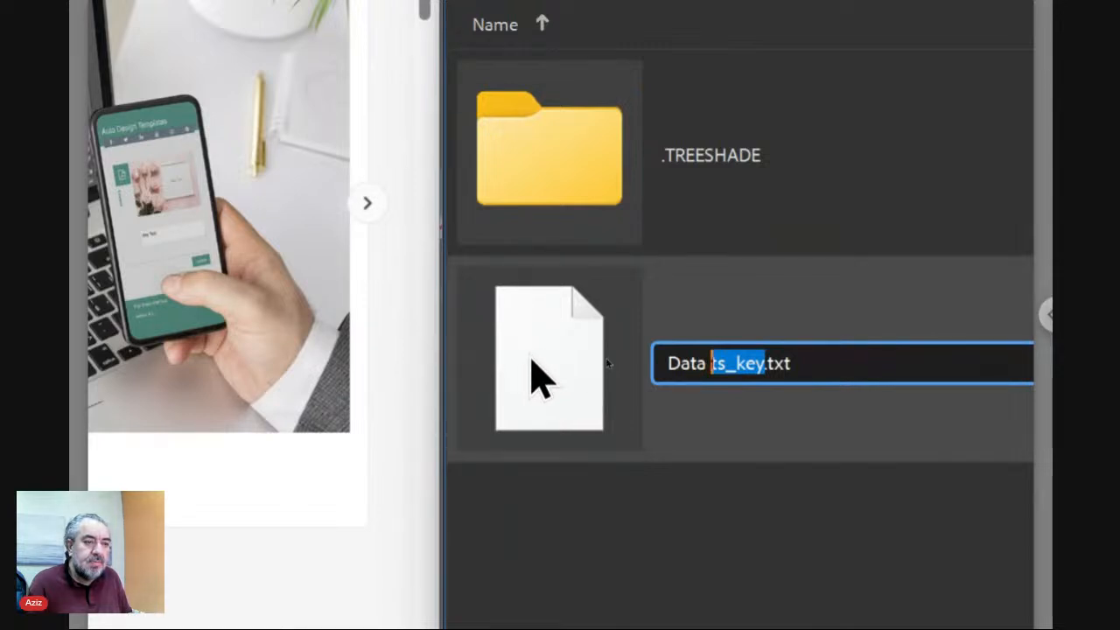
key("Return")
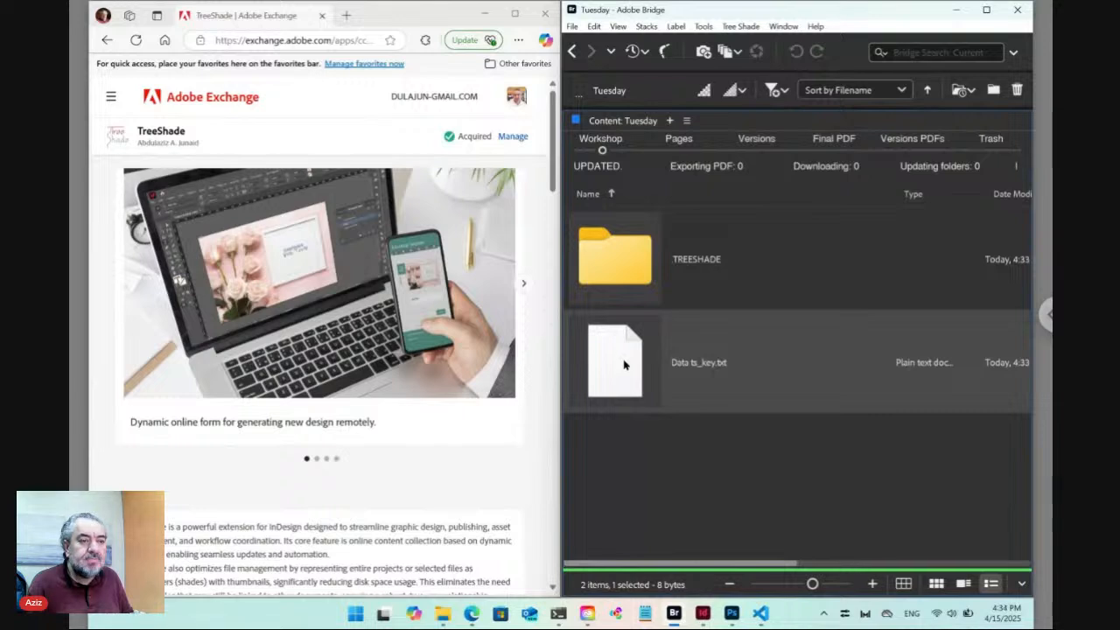
Replace Data ts_key.txt's 'Any Text' content with 'Update:/' and save it with OKAY.
double_click(622, 362)
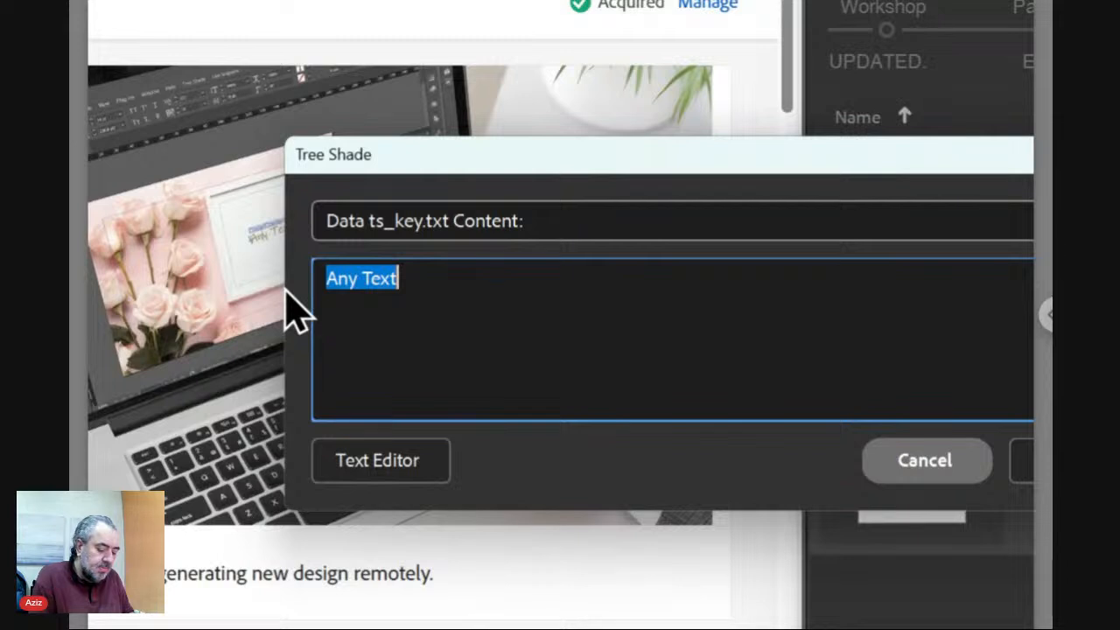
type("Updat")
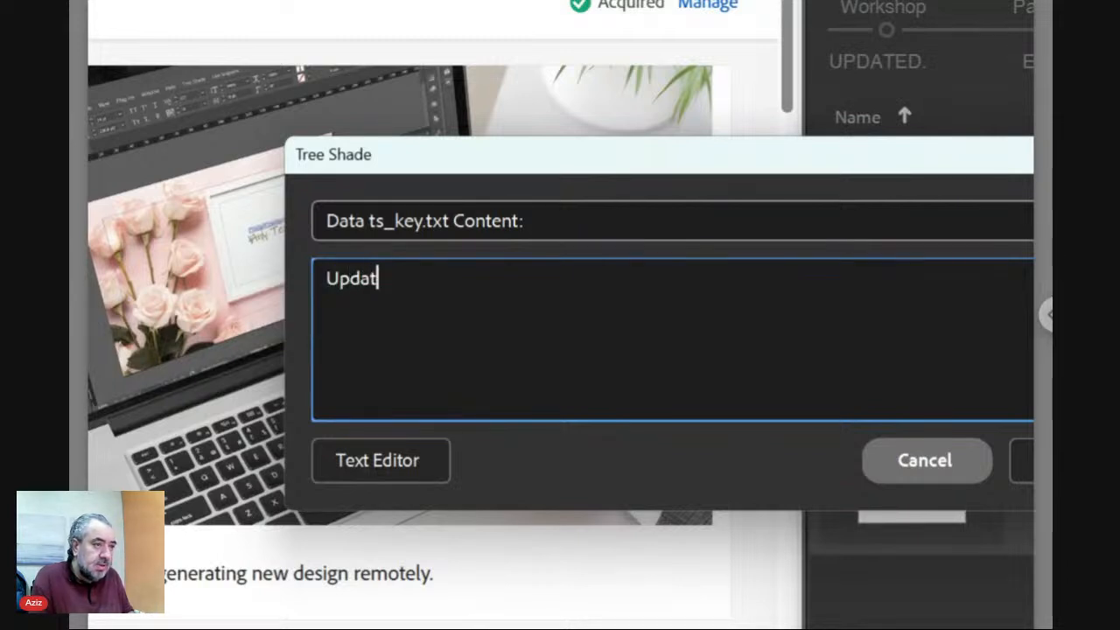
type("e:")
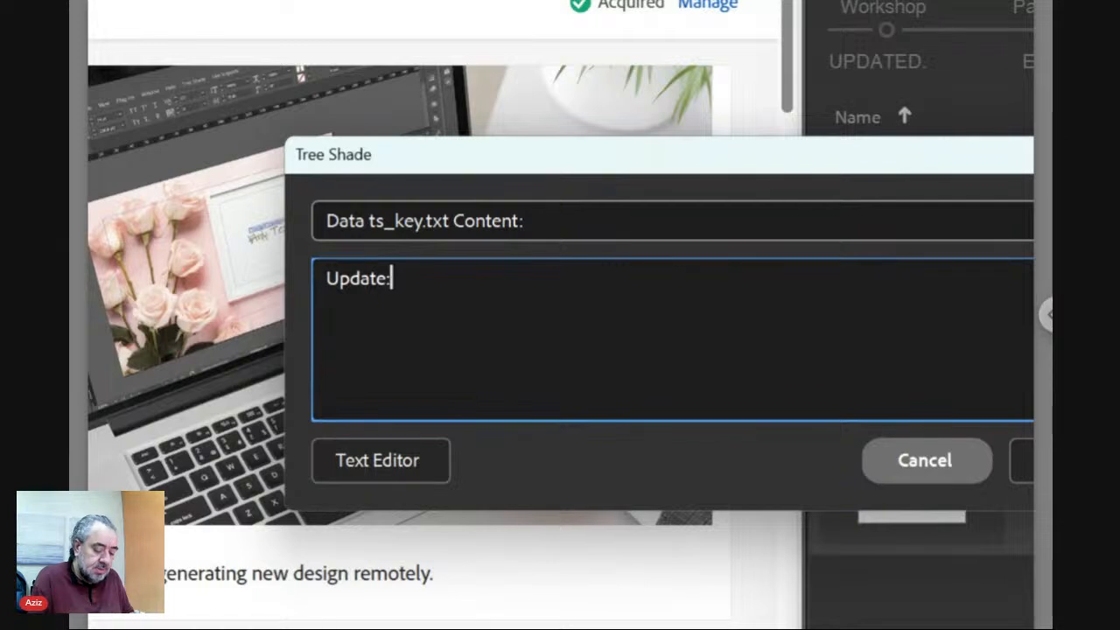
type("/")
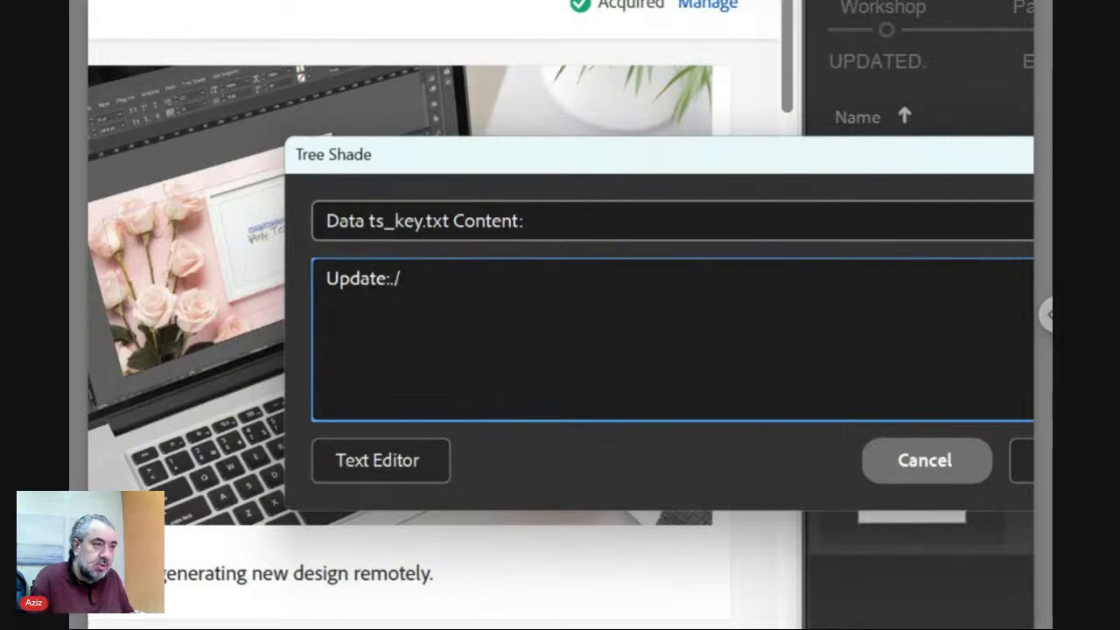
key("shift+Left")
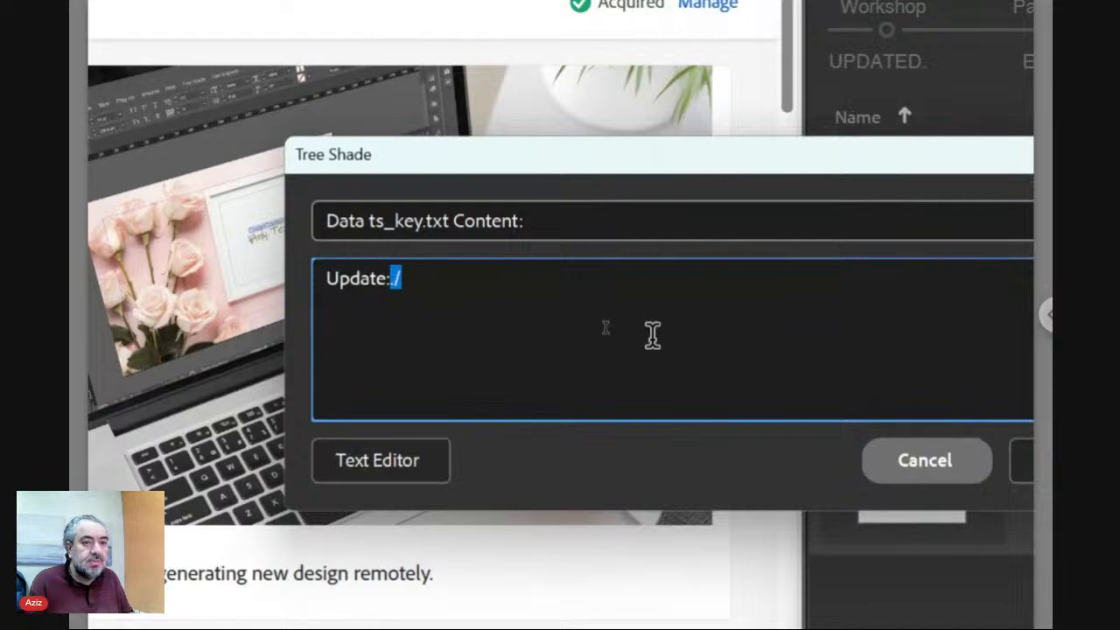
left_click(927, 473)
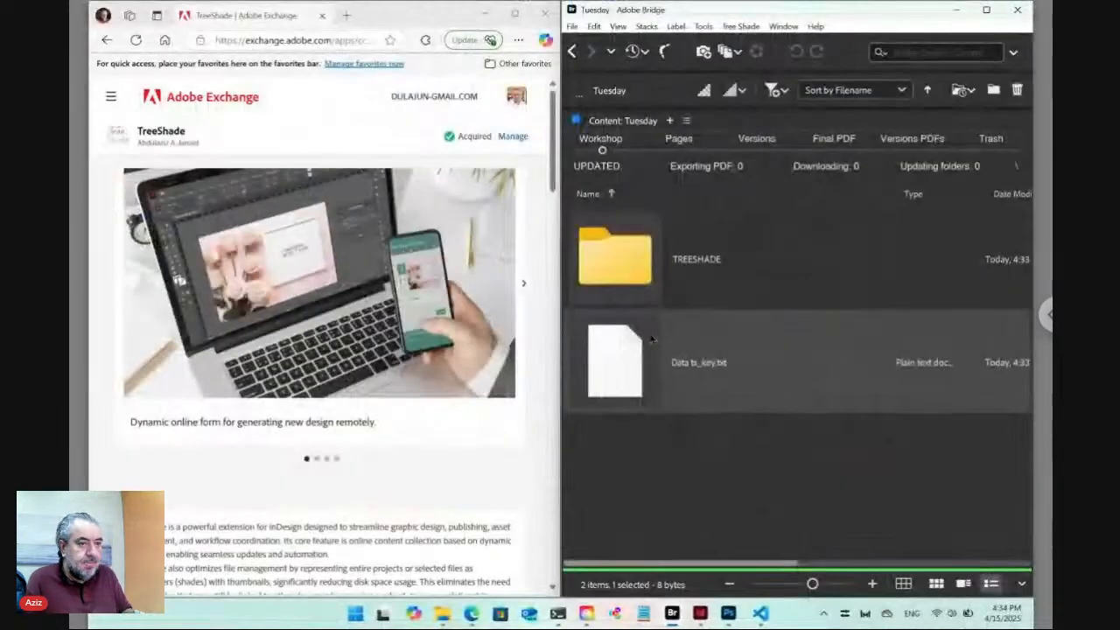
Open a new Edge tab, then show the PowerShell session running node main.js in D:\TRSD.
left_click(346, 15)
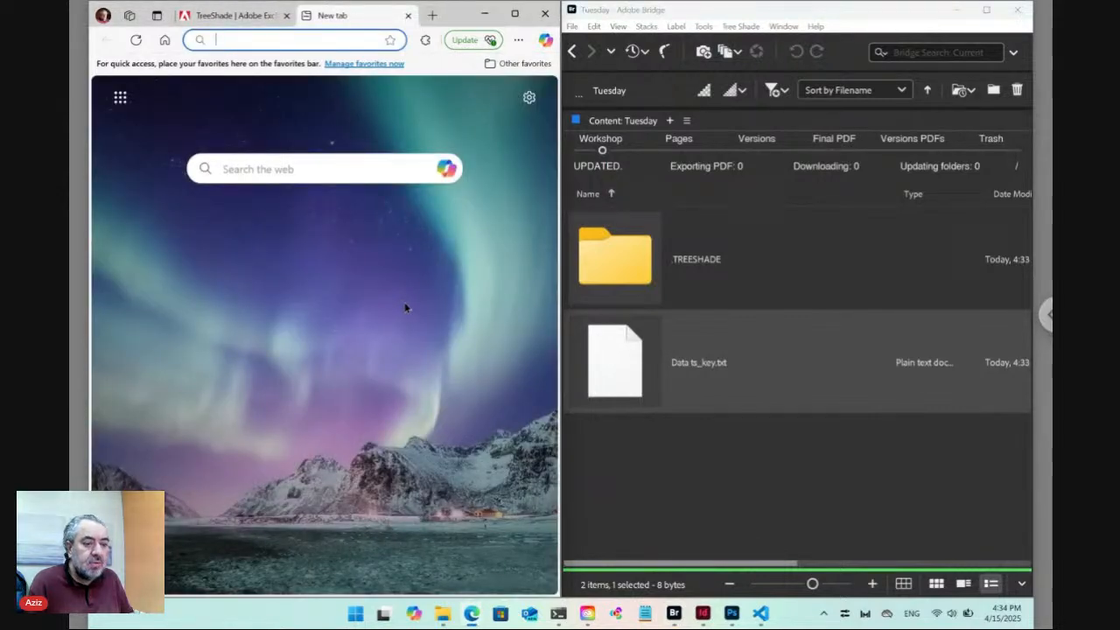
left_click(558, 613)
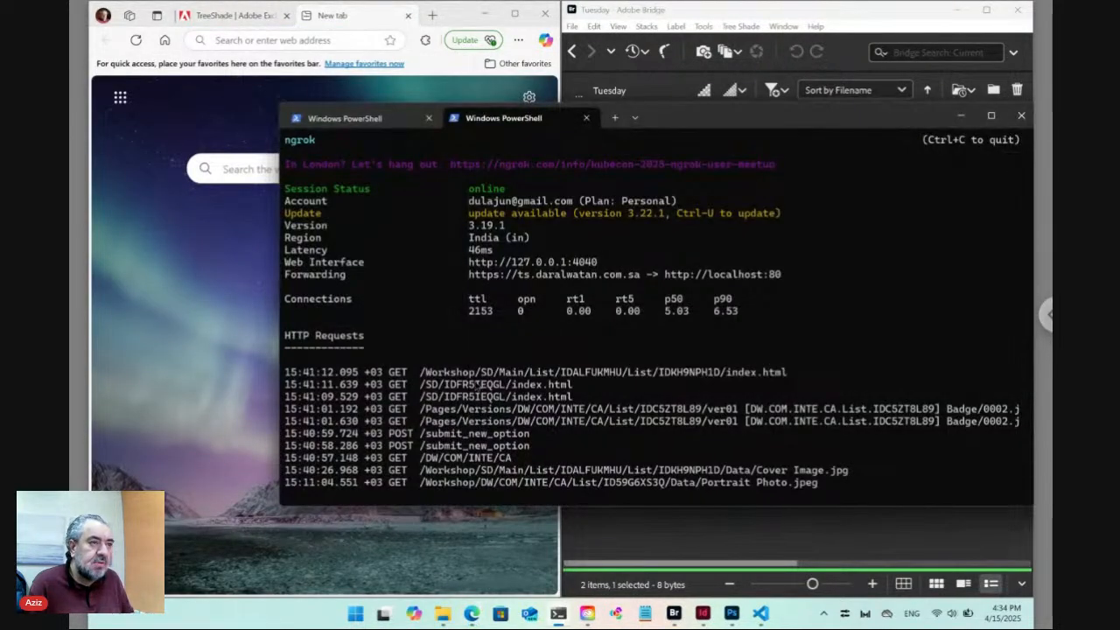
left_click(374, 123)
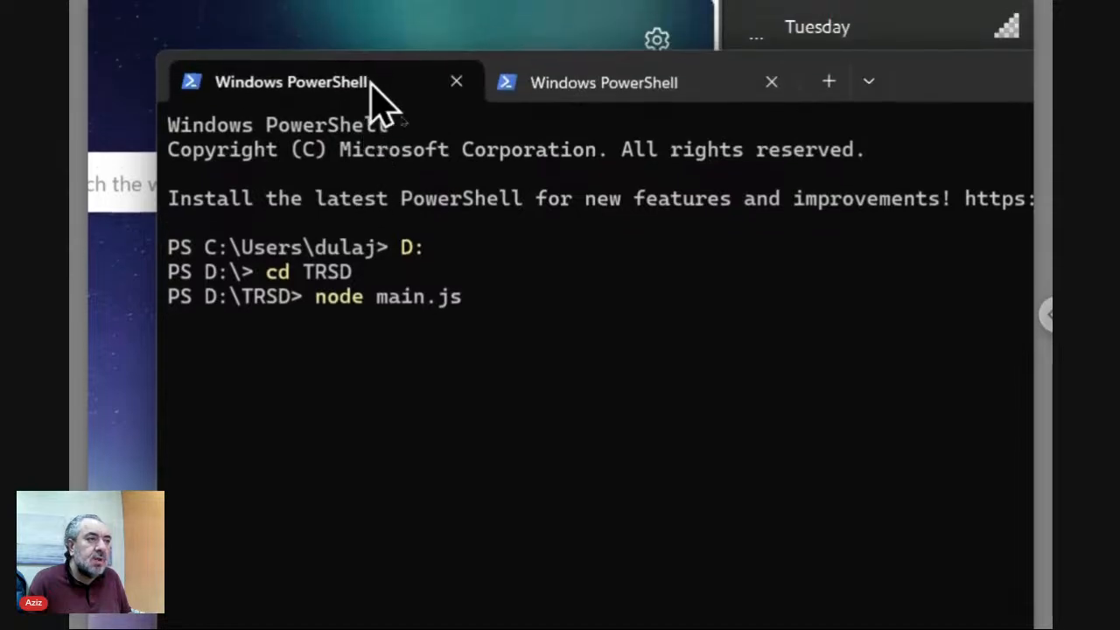
Switch to the PowerShell tab where ngrok forwards ts.daralwatan.com.sa to localhost:80.
left_click(656, 96)
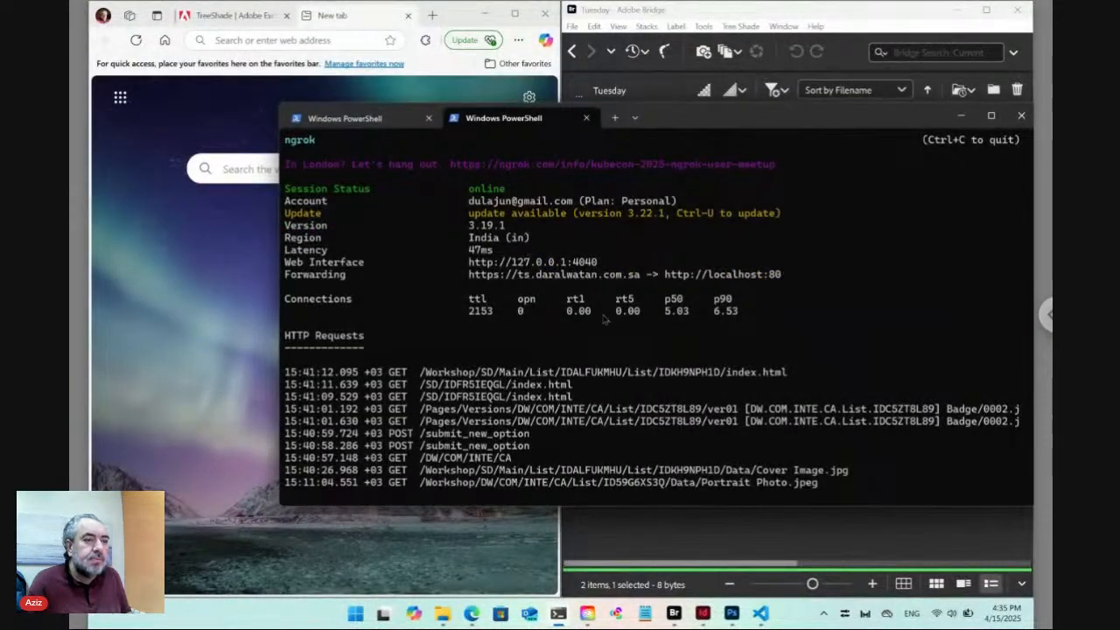
Load ts.daralwatan.com.sa/Tuesday in the new Edge tab.
left_click(261, 42)
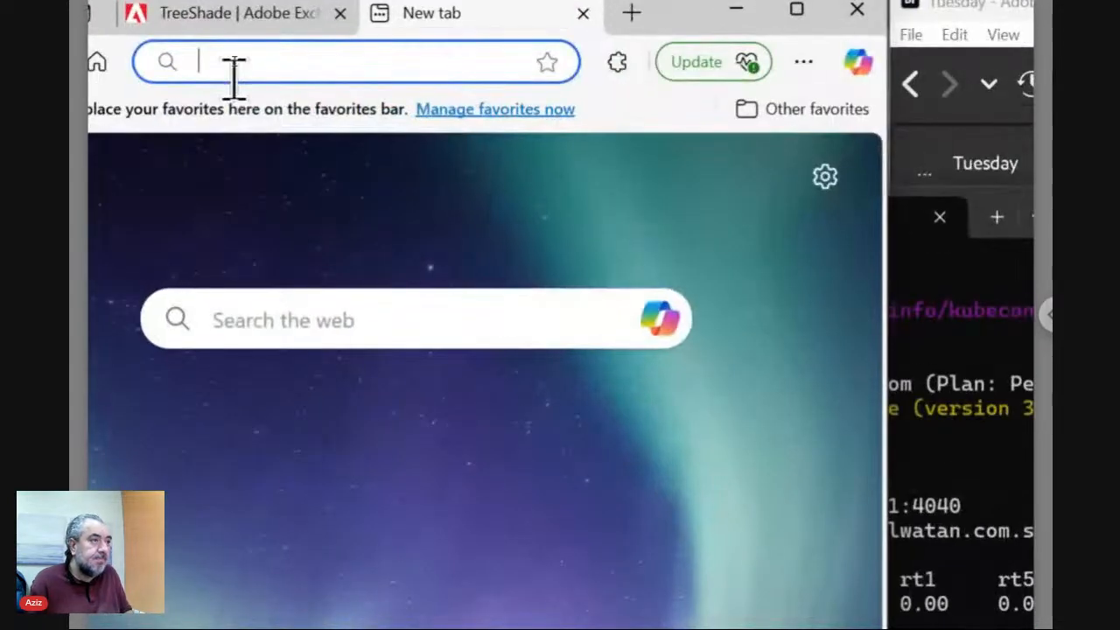
type("ts")
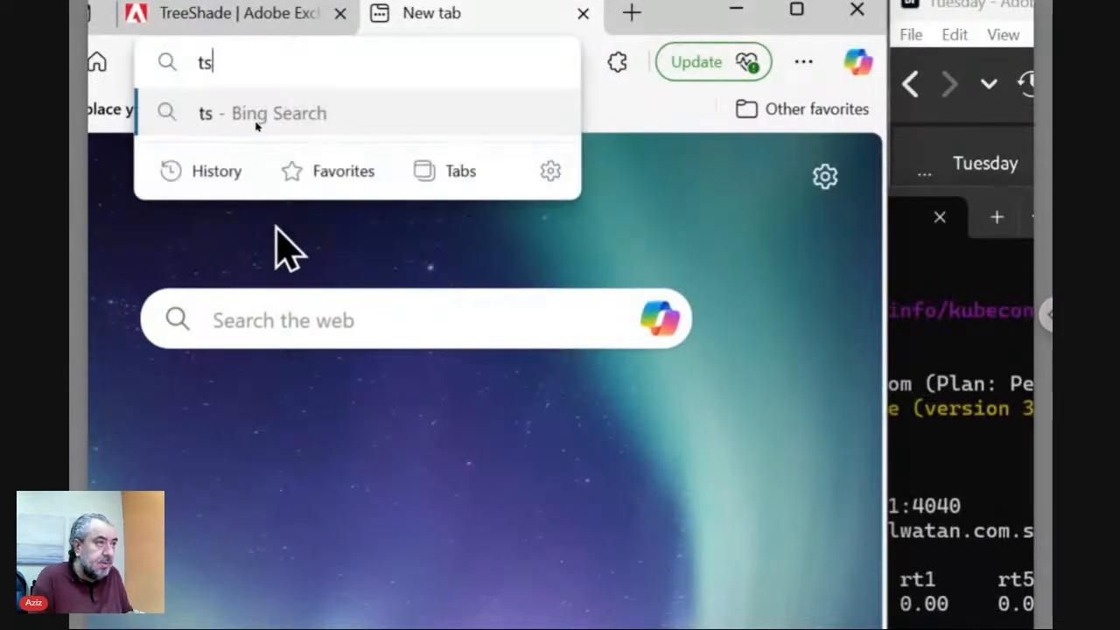
type(".dara")
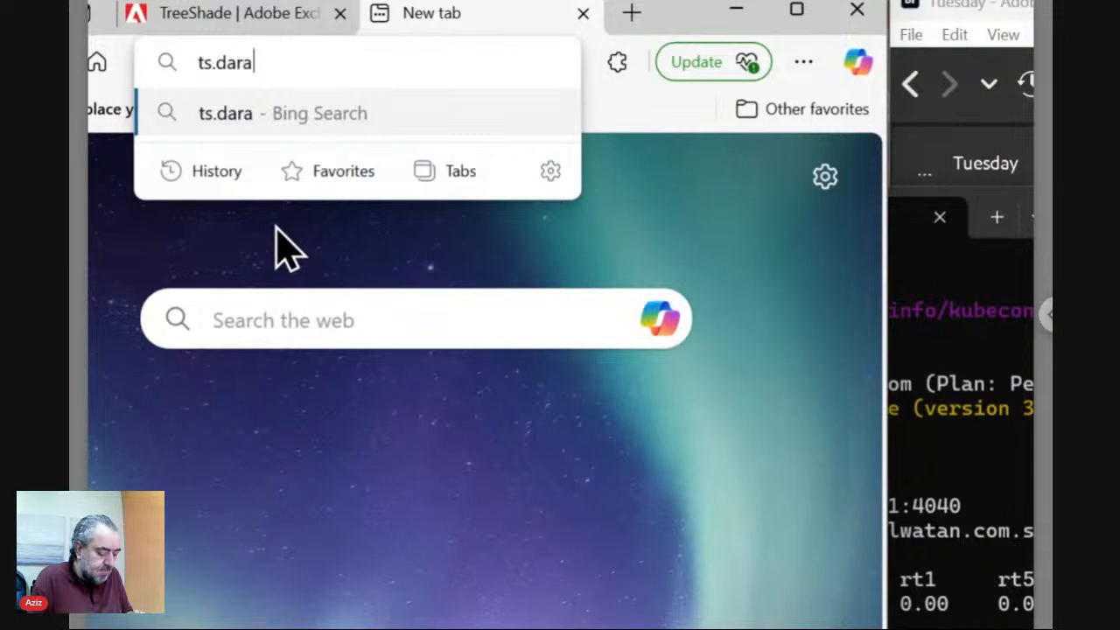
type("lwatan.co")
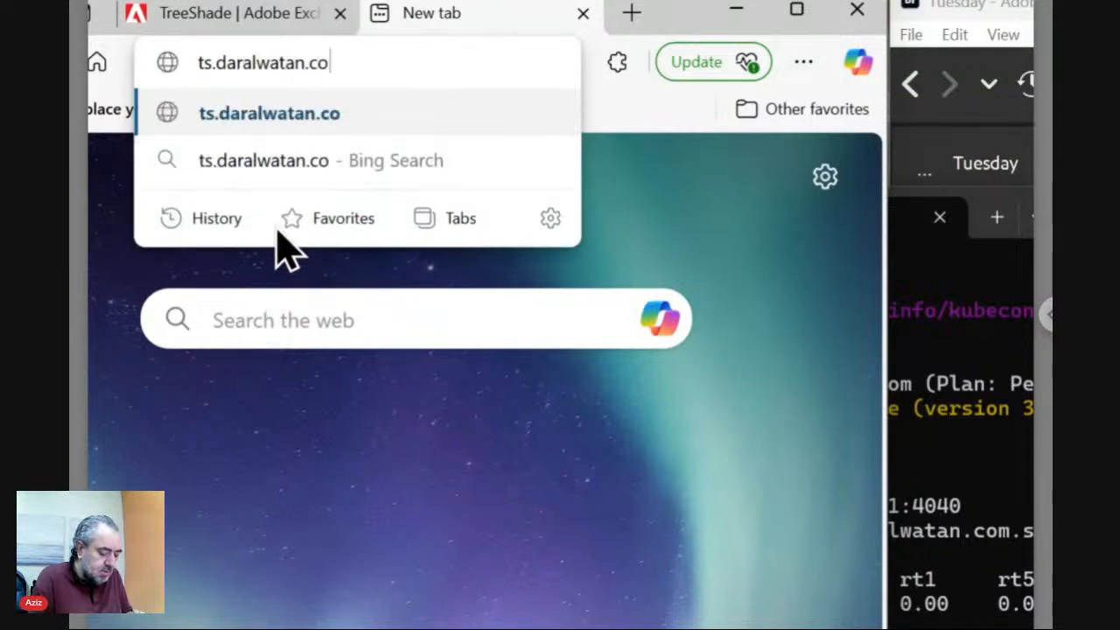
type("m.sa")
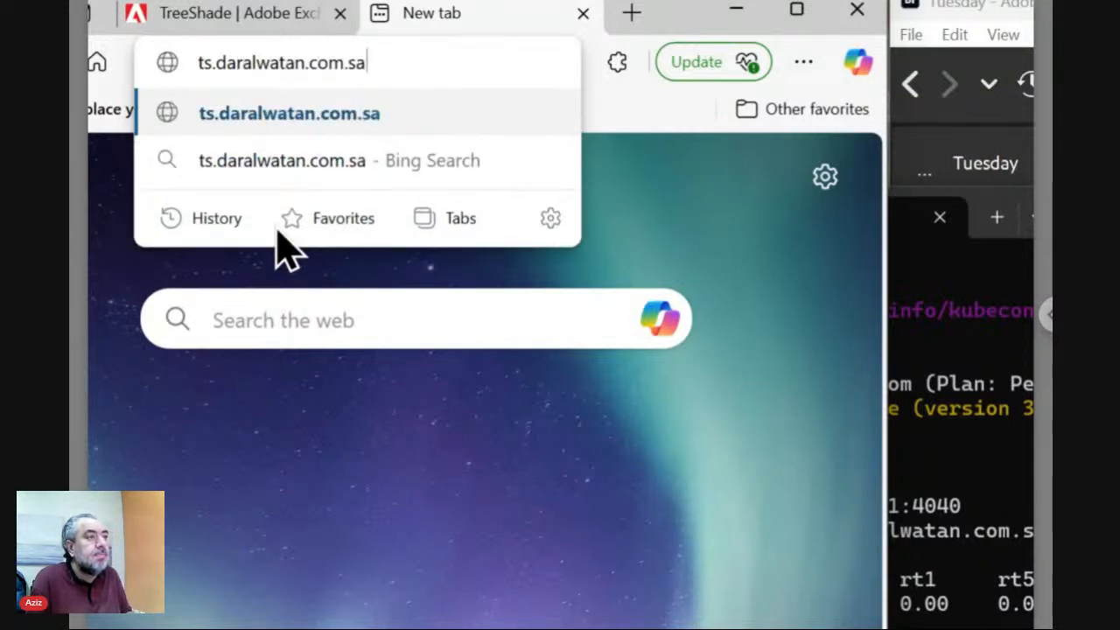
type("/")
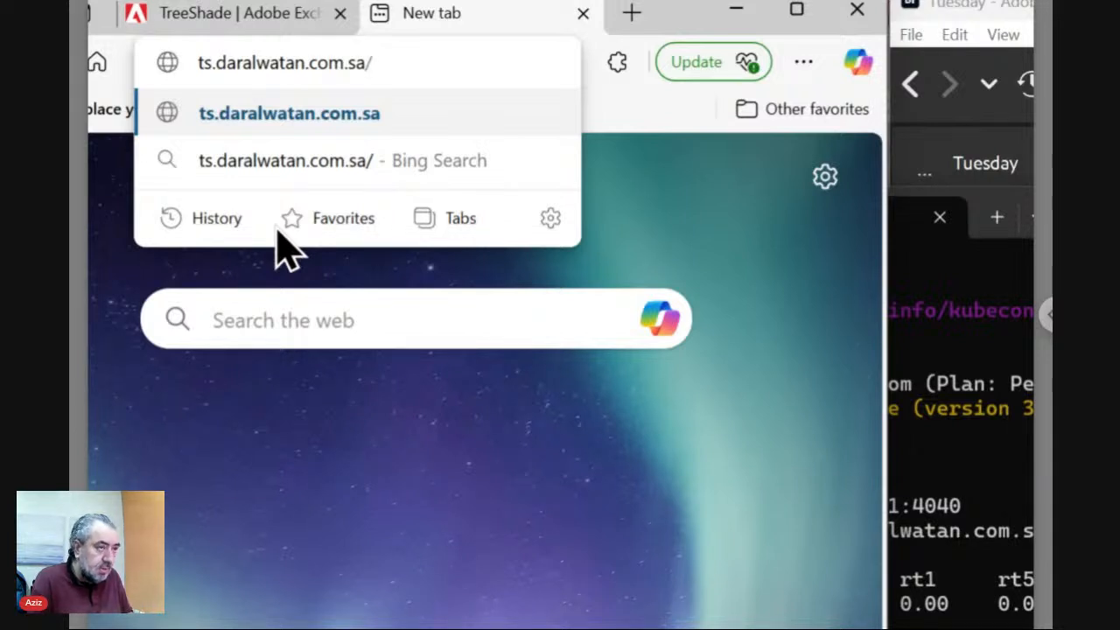
type("Tues")
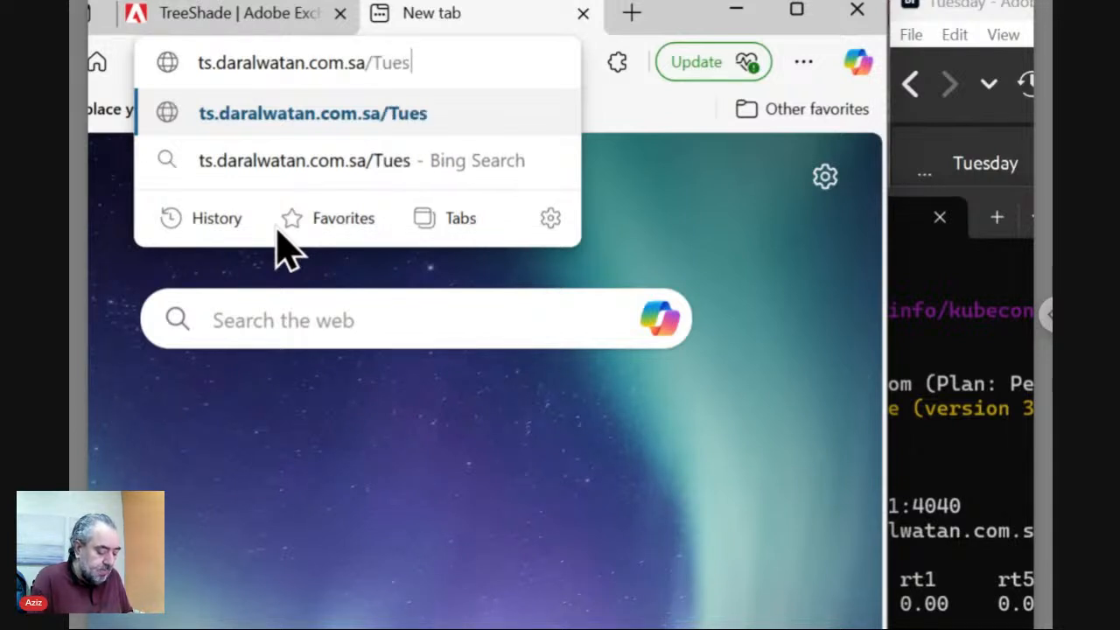
type("day")
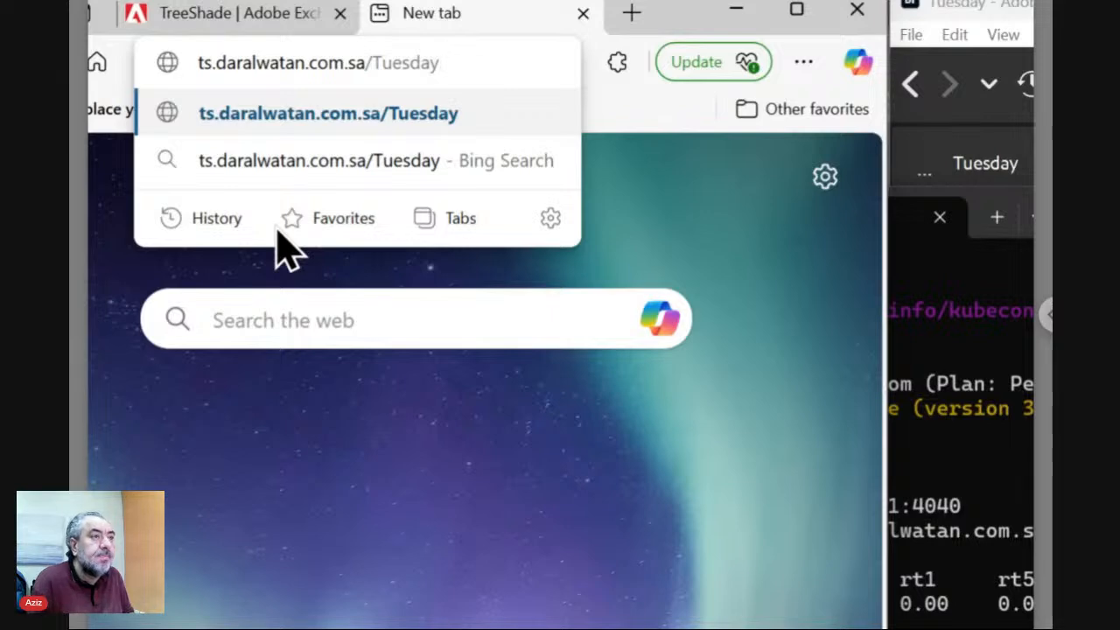
key("Return")
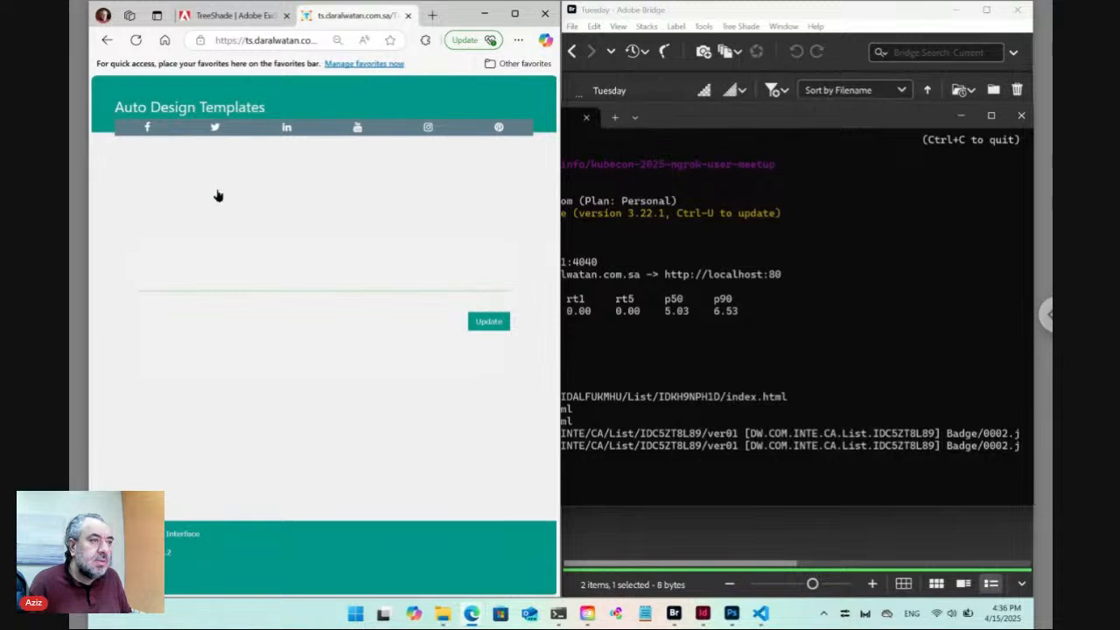
Change the word 'Update' to 'Submit' in Data ts_key.txt and save it.
left_click(490, 322)
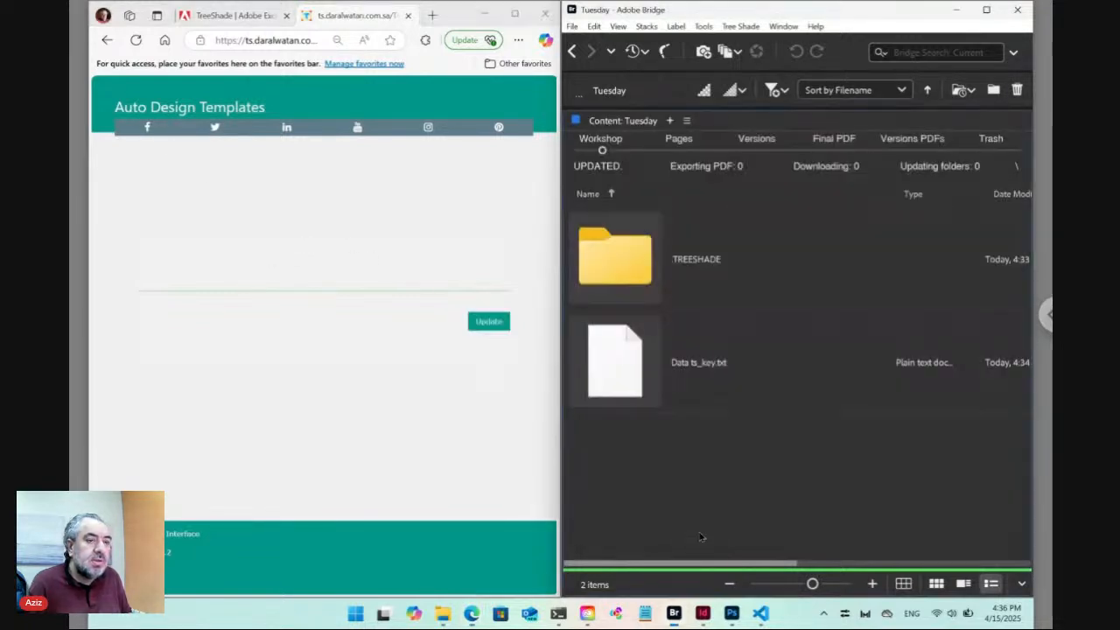
double_click(622, 368)
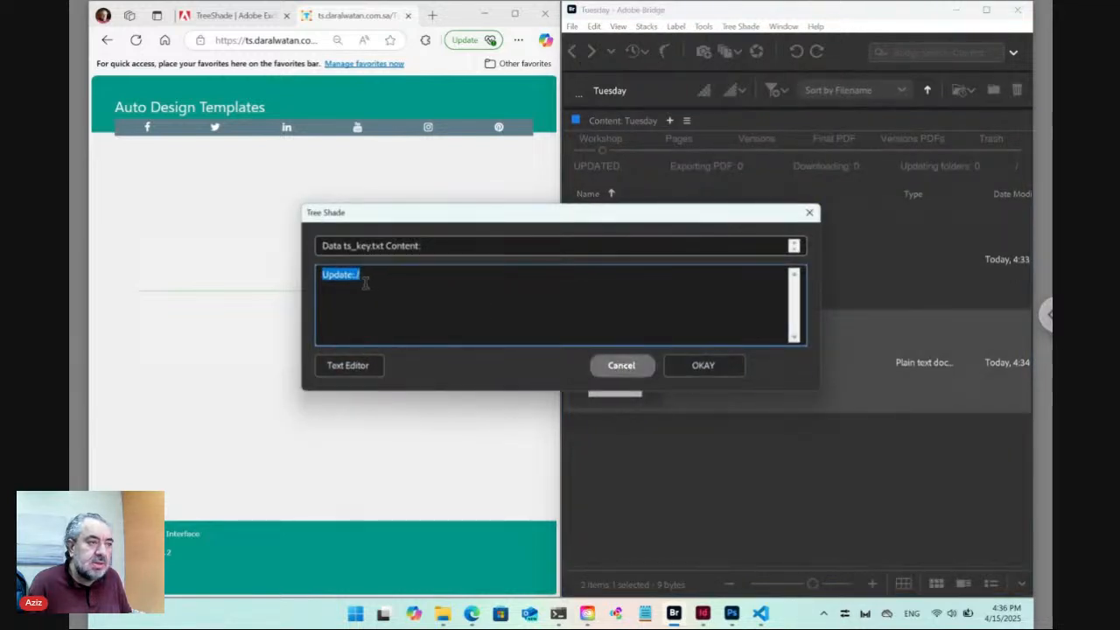
left_click(349, 275)
left_click_drag(350, 274, 309, 275)
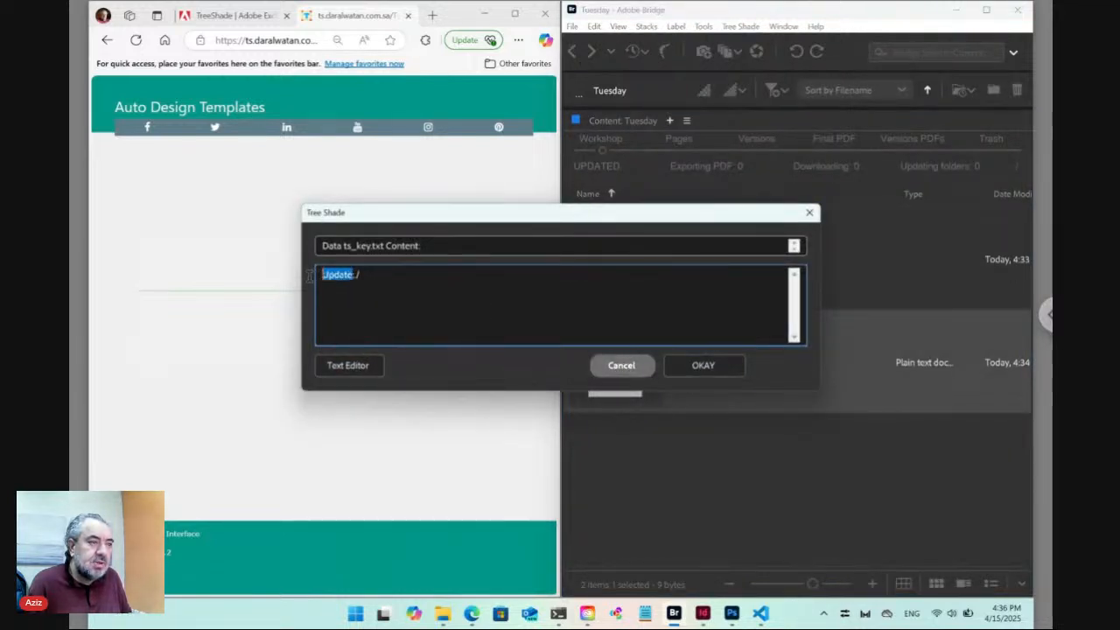
type("Submit")
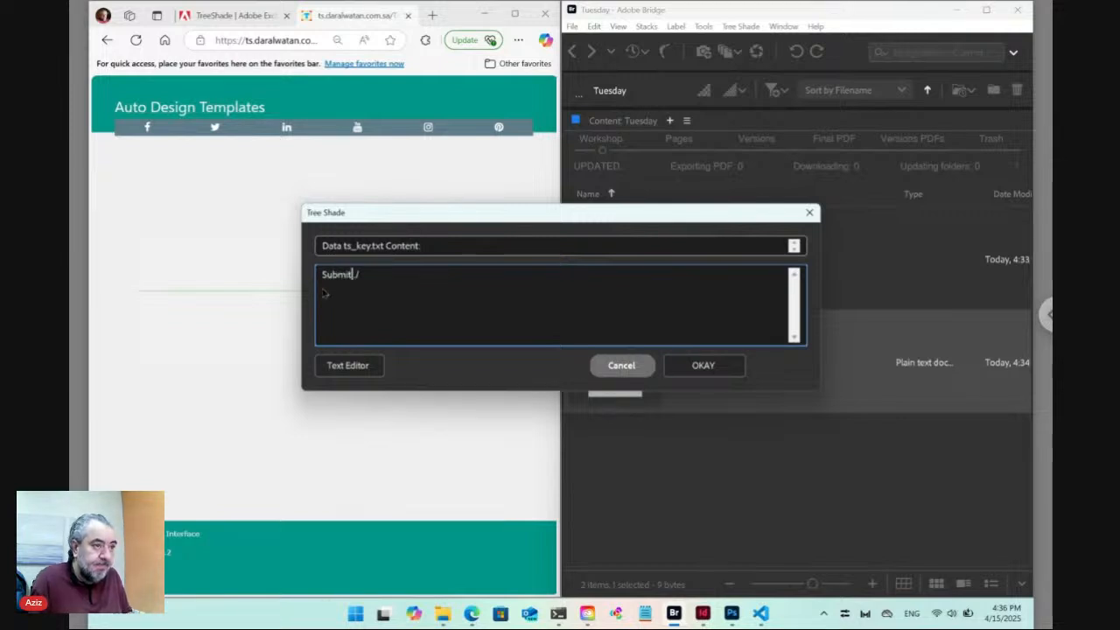
left_click(703, 365)
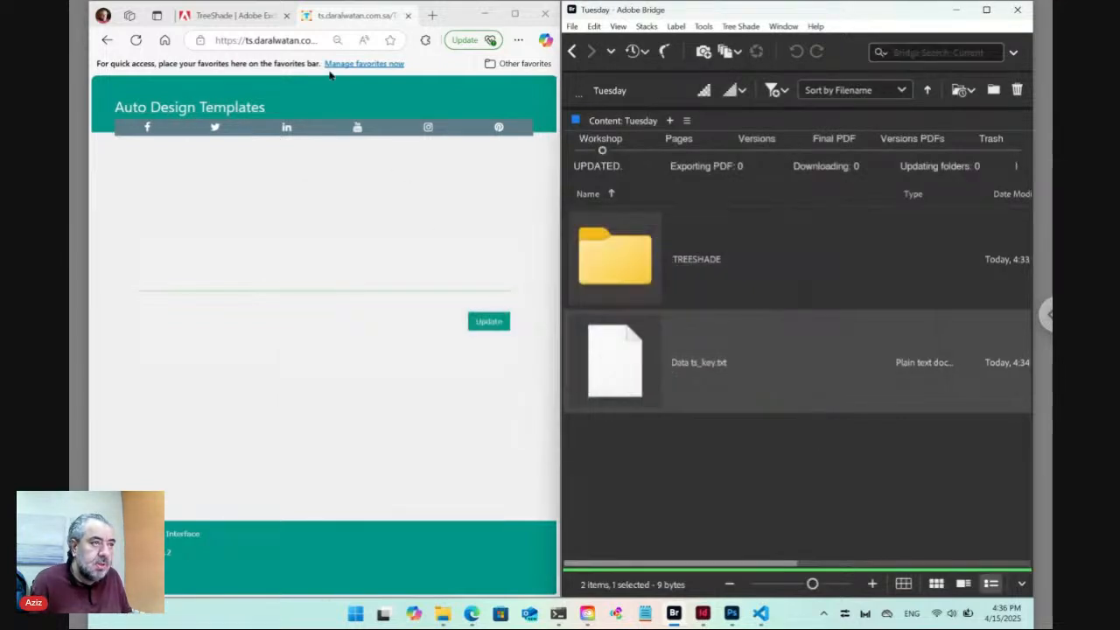
Reload the Tuesday web form in Edge to pick up the Submit button, then return to Bridge.
left_click(289, 42)
key("Return")
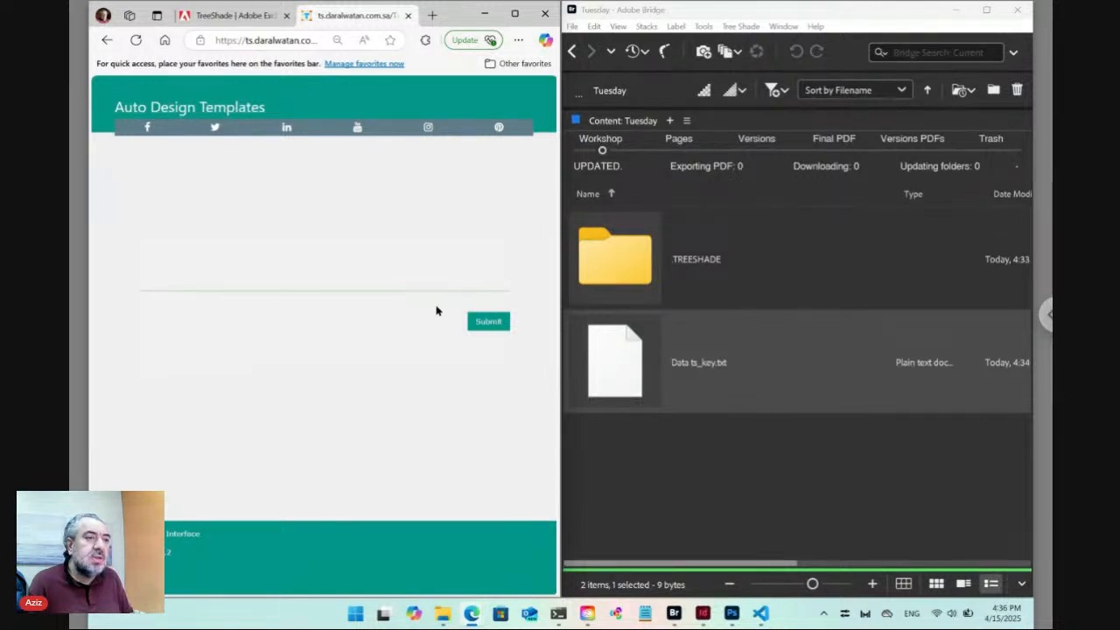
left_click(646, 438)
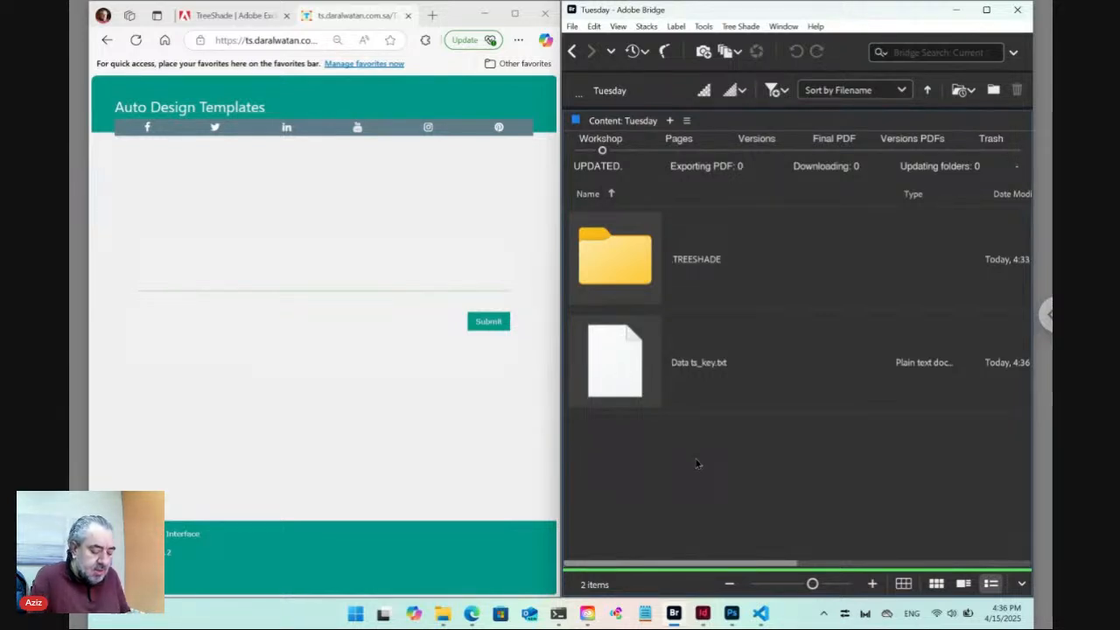
Create a new folder beside the text file with Ctrl+Shift+N and name it Data.
key("ctrl+shift+n")
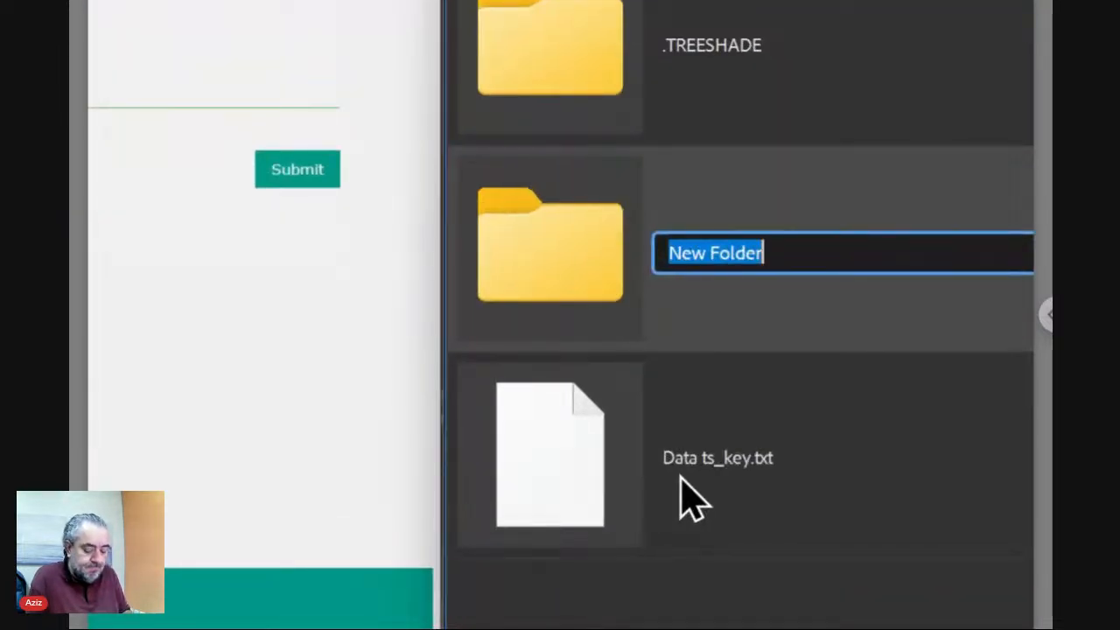
type("Data")
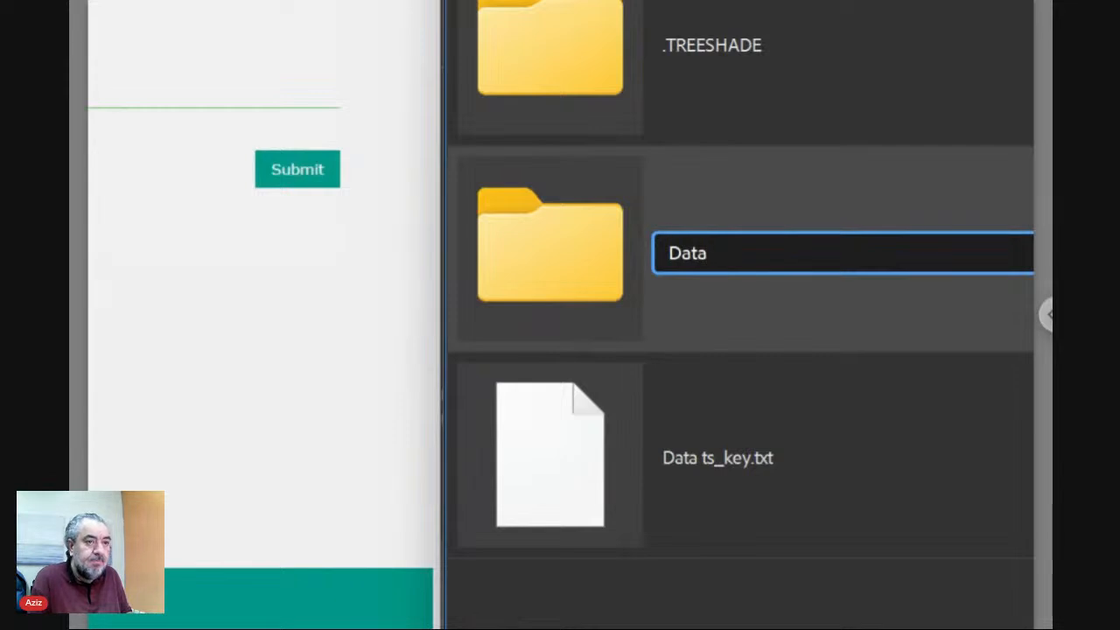
key("Return")
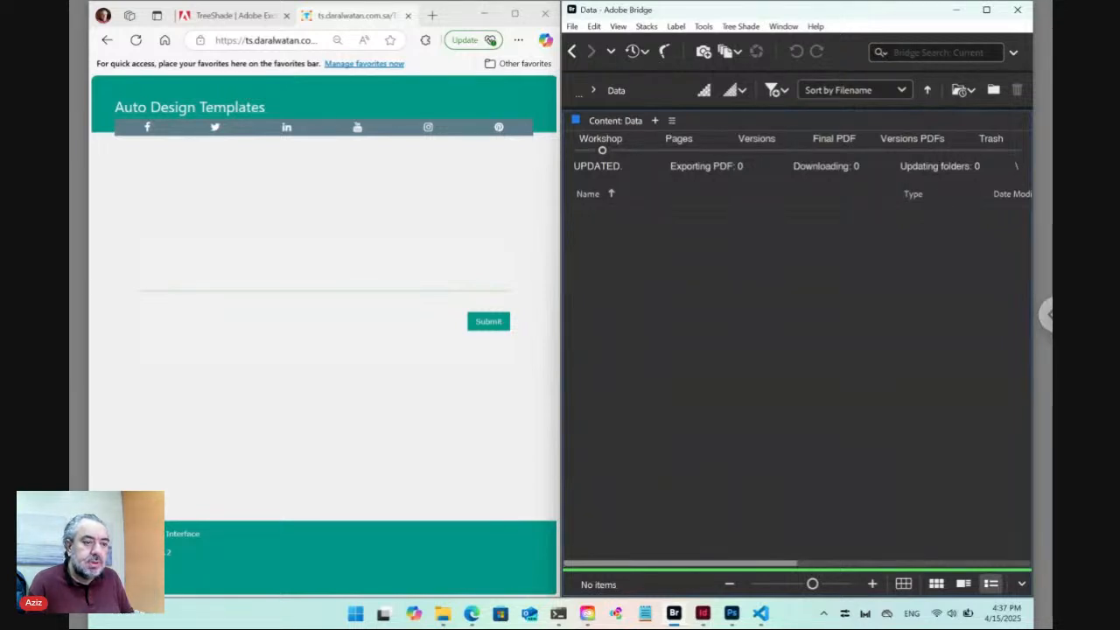
Create Plain.txt in Data from Tree Shade's New > Plain template, accepting the default naming pattern.
left_click(742, 28)
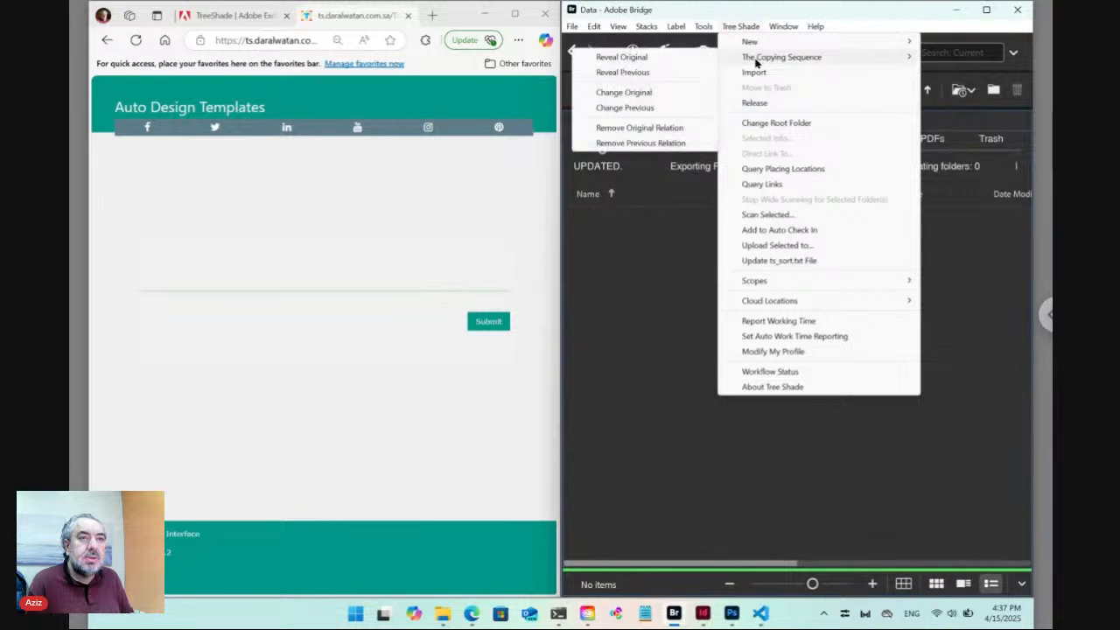
mouse_move(779, 43)
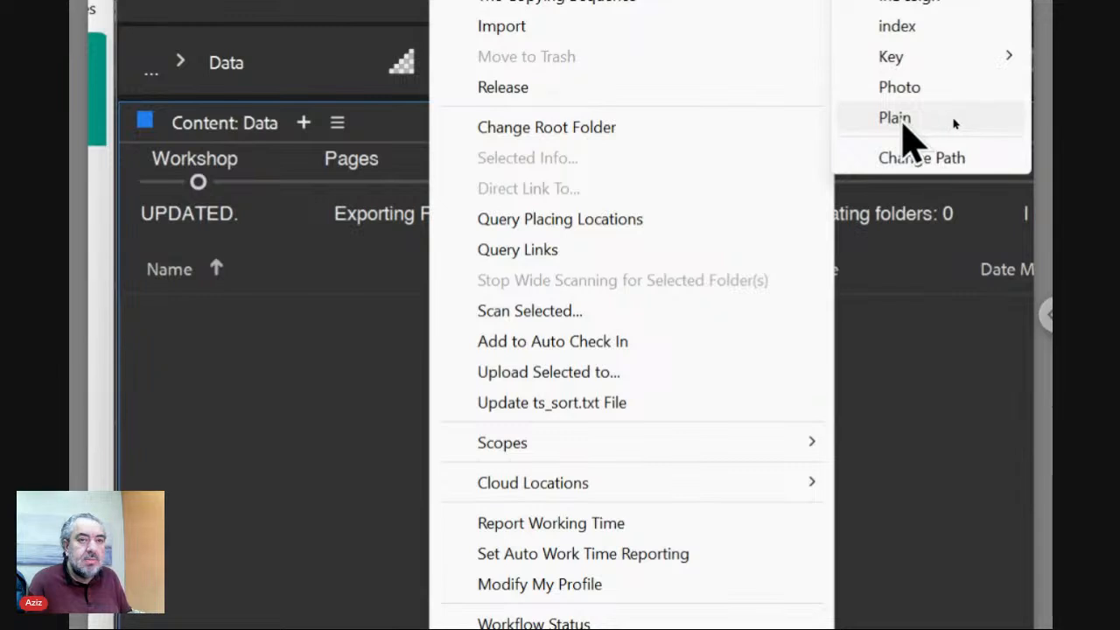
left_click(905, 121)
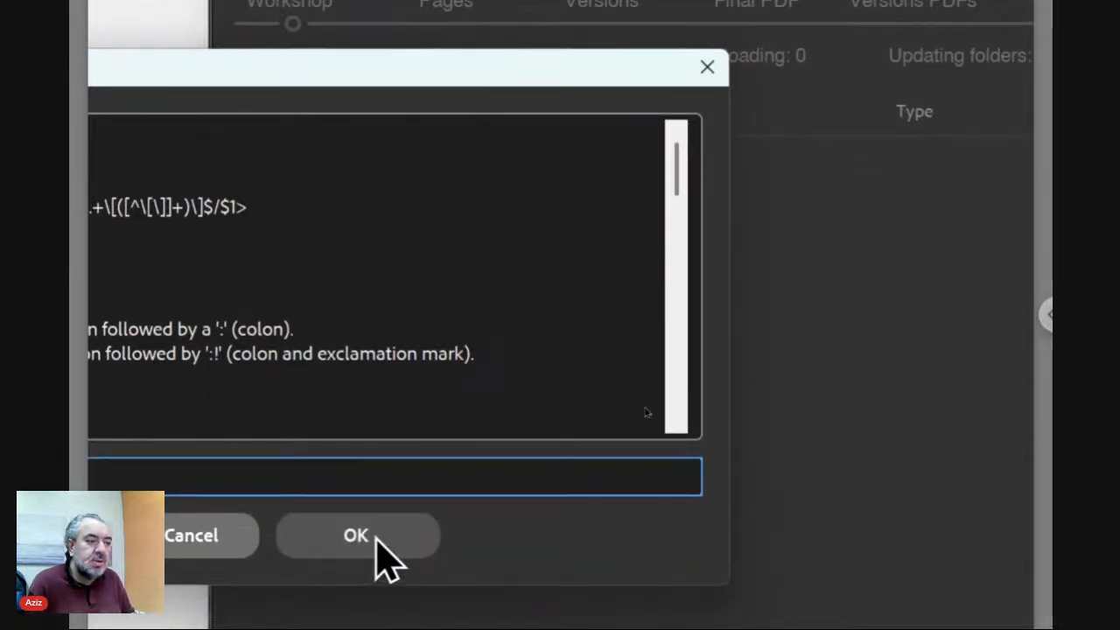
left_click(376, 536)
left_click(365, 433)
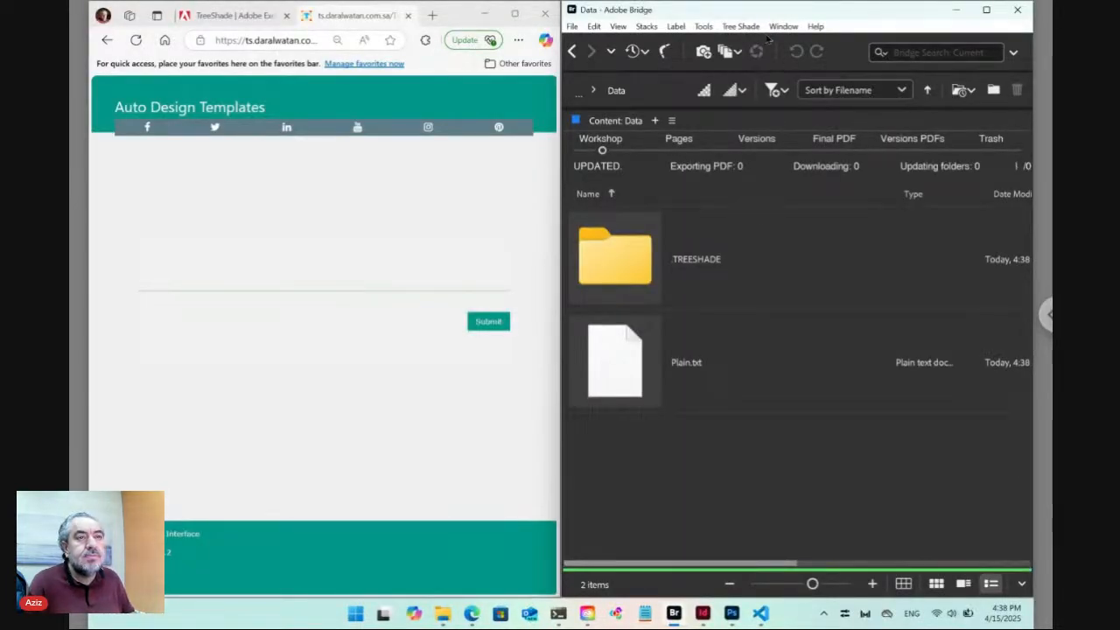
left_click(753, 27)
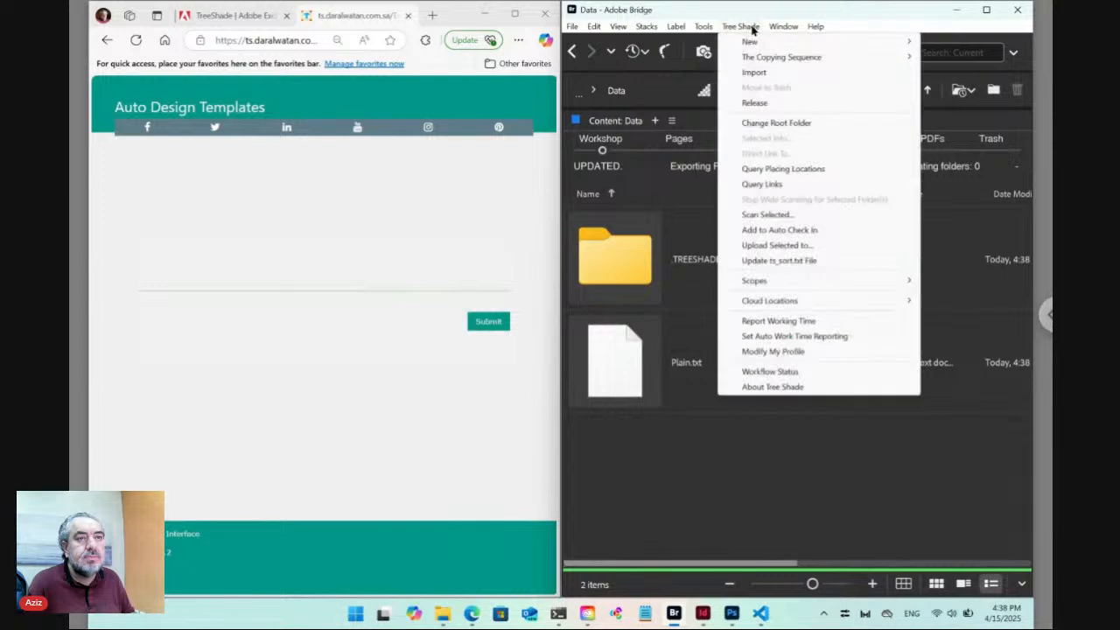
mouse_move(752, 42)
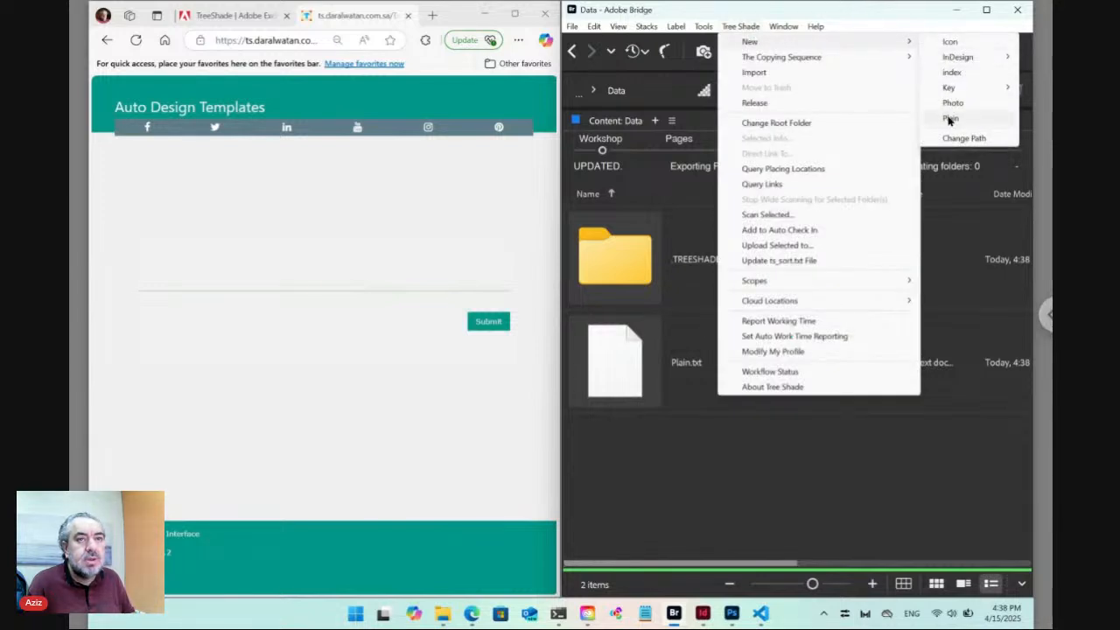
mouse_move(950, 63)
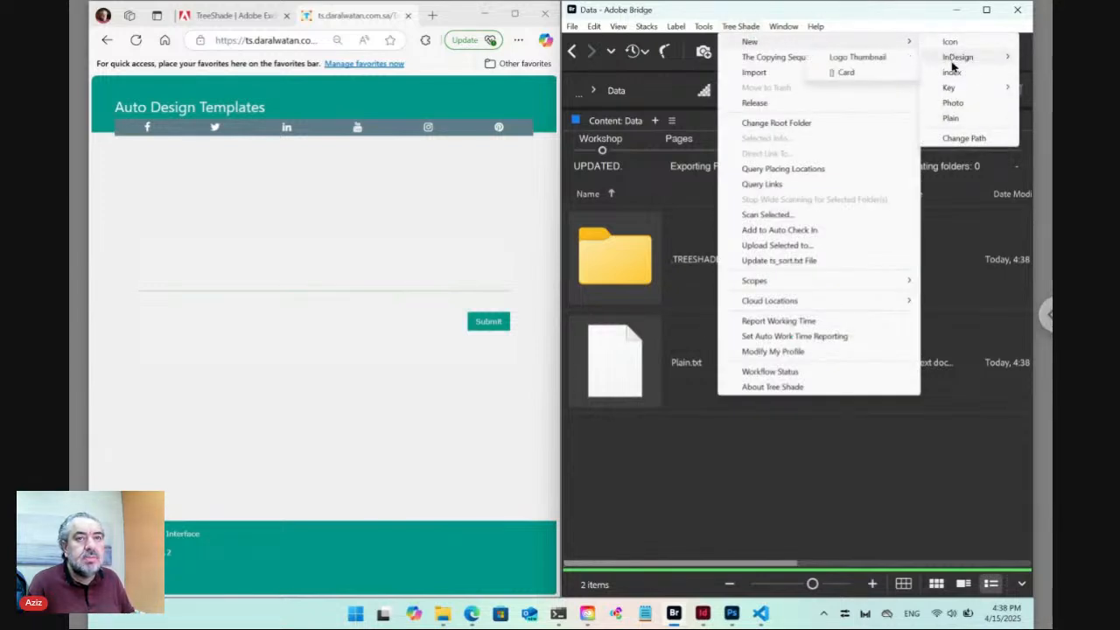
left_click(889, 452)
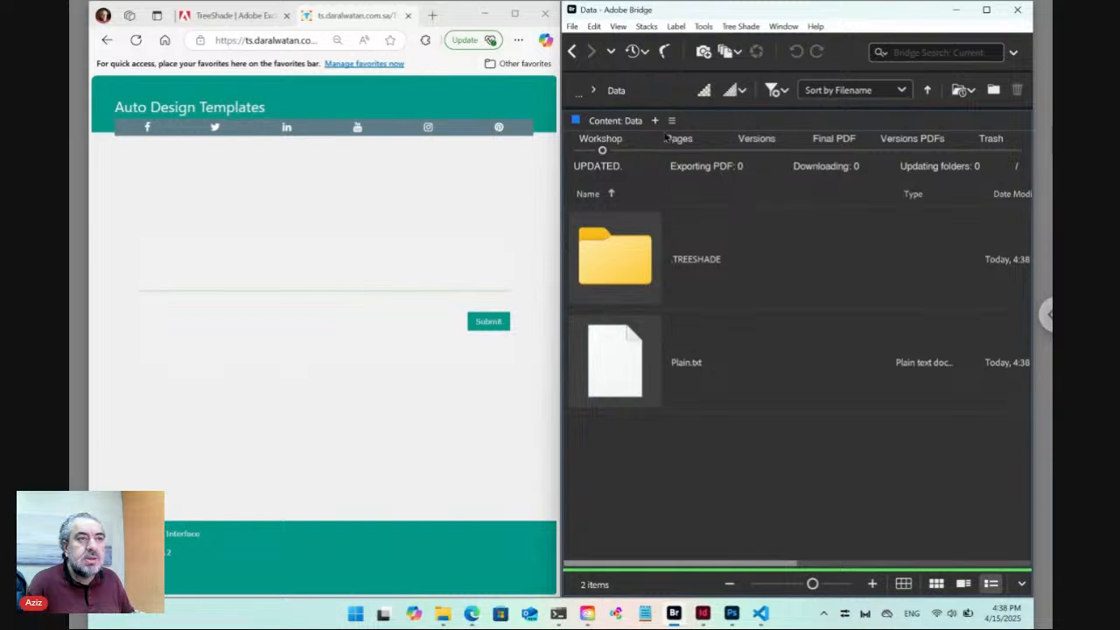
left_click(610, 53)
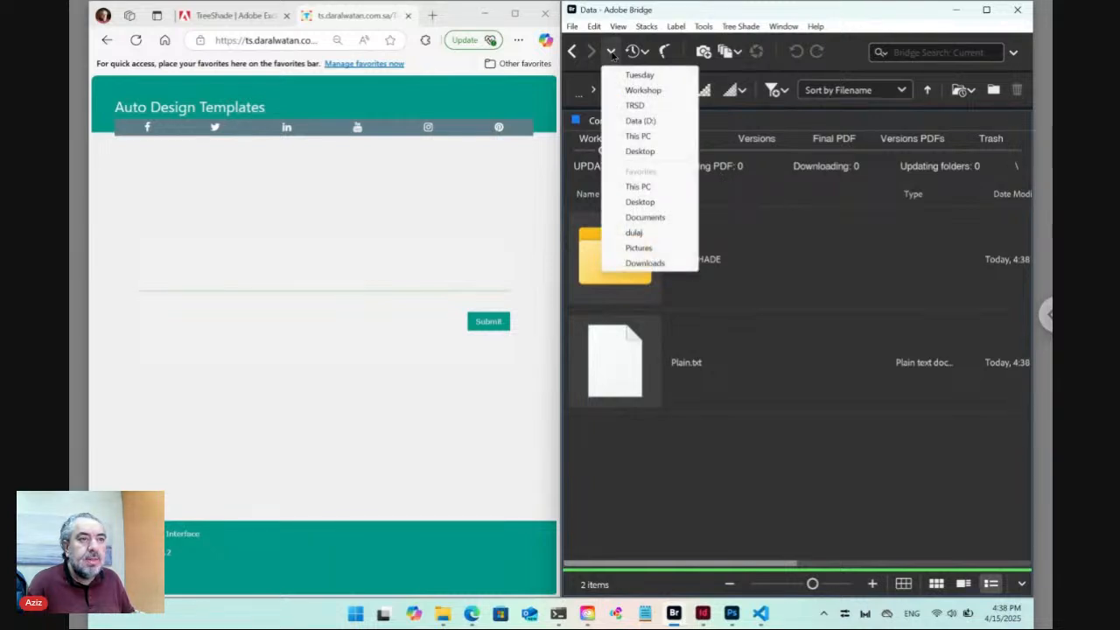
left_click(645, 90)
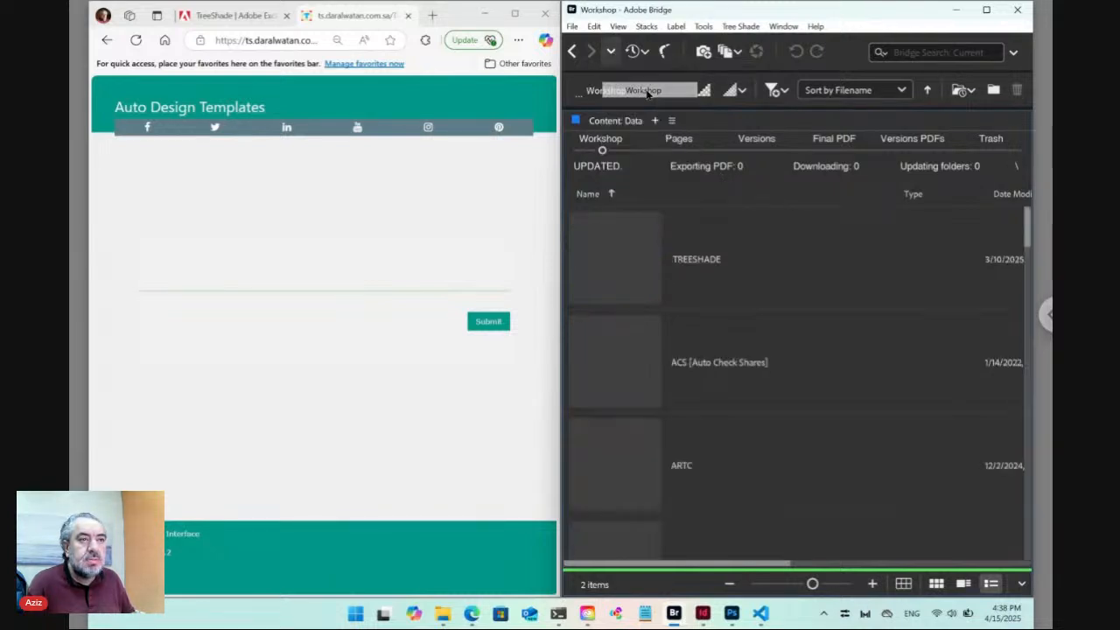
left_click(647, 369)
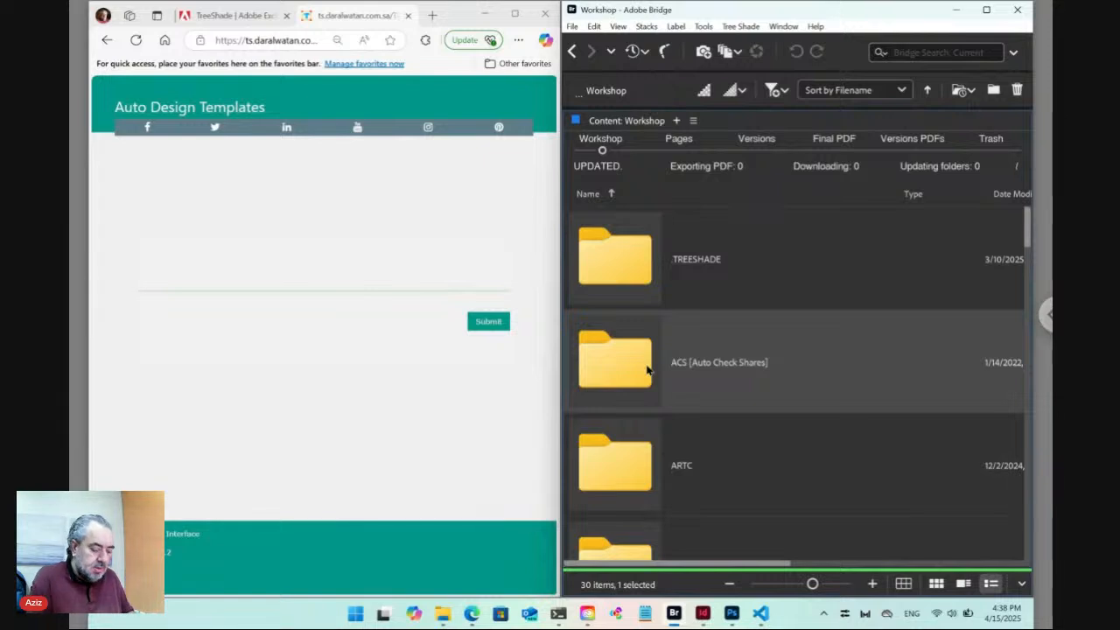
key("End")
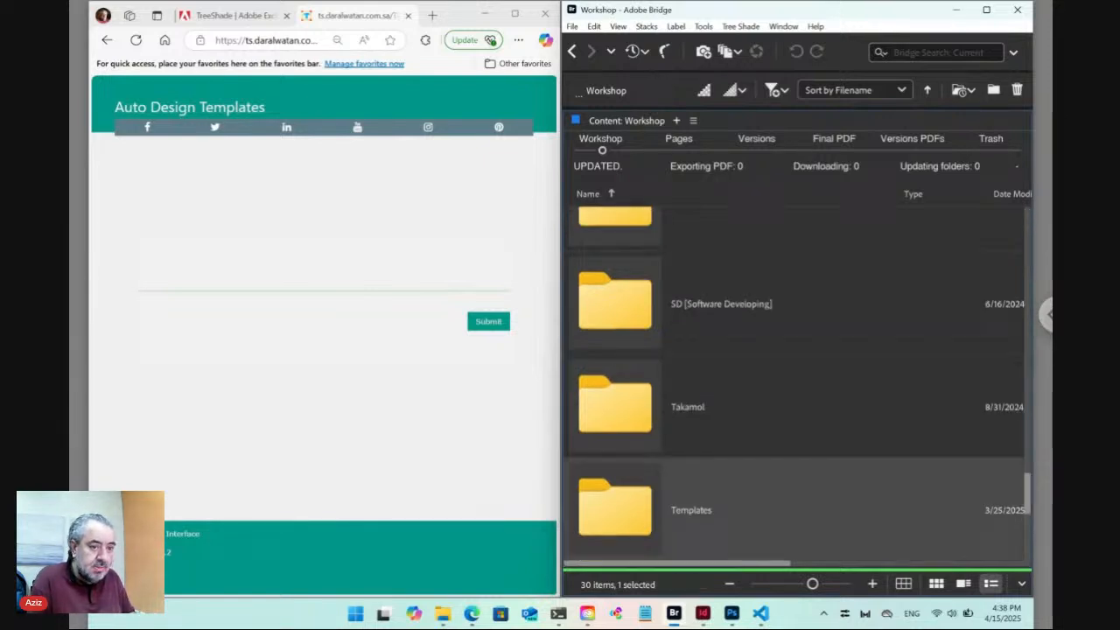
key("Return")
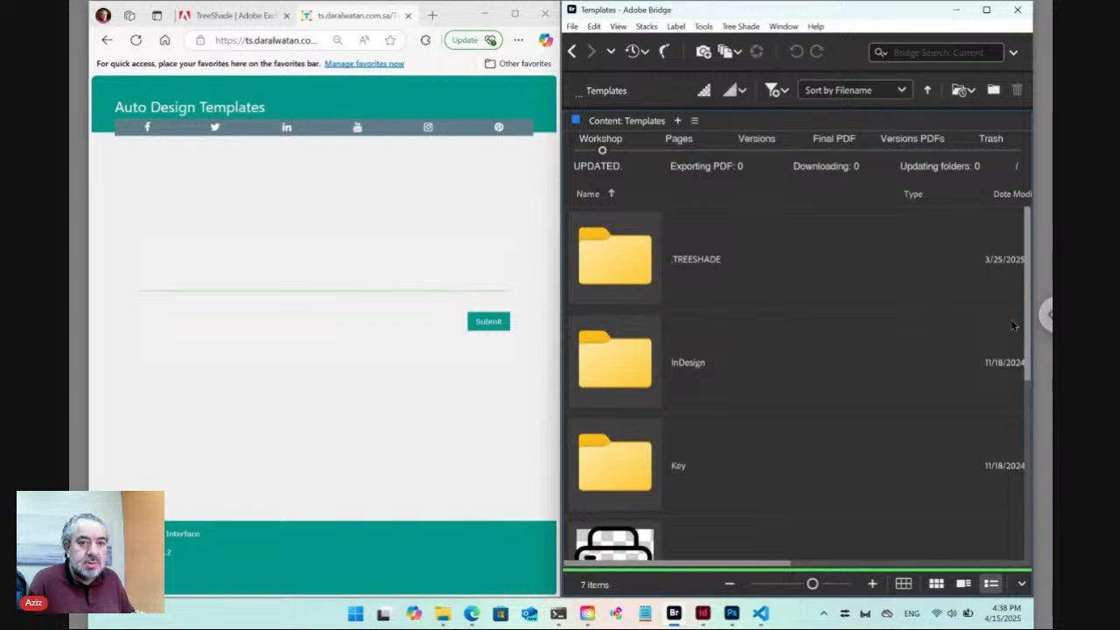
scroll(1011, 486, "down", 3)
scroll(1011, 487, "down", 1)
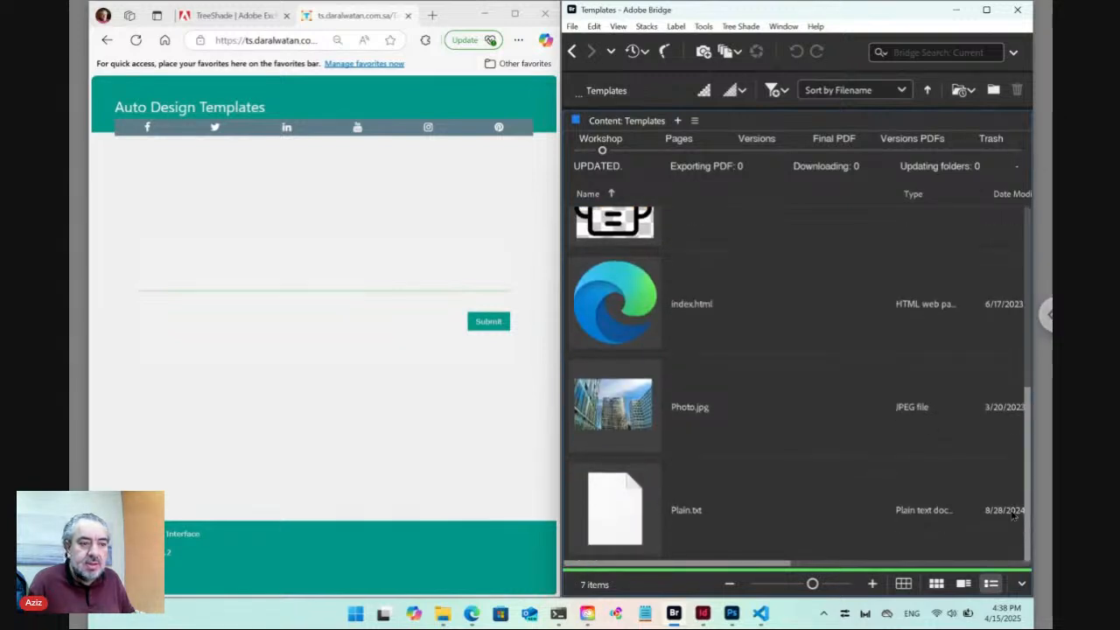
left_click(650, 511)
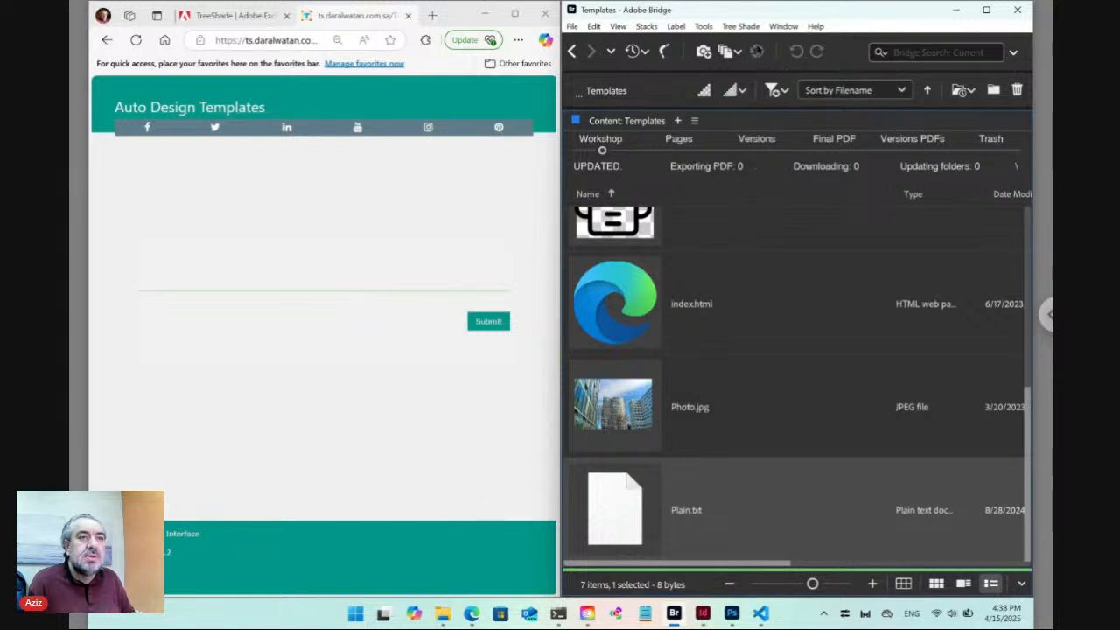
left_click(749, 29)
mouse_move(782, 44)
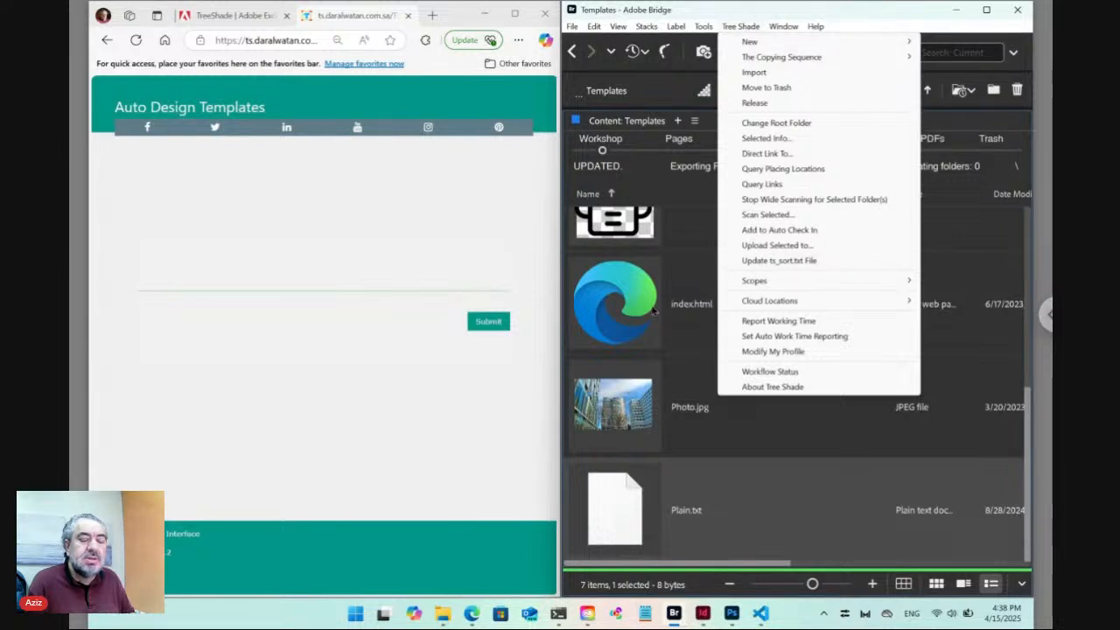
left_click(658, 232)
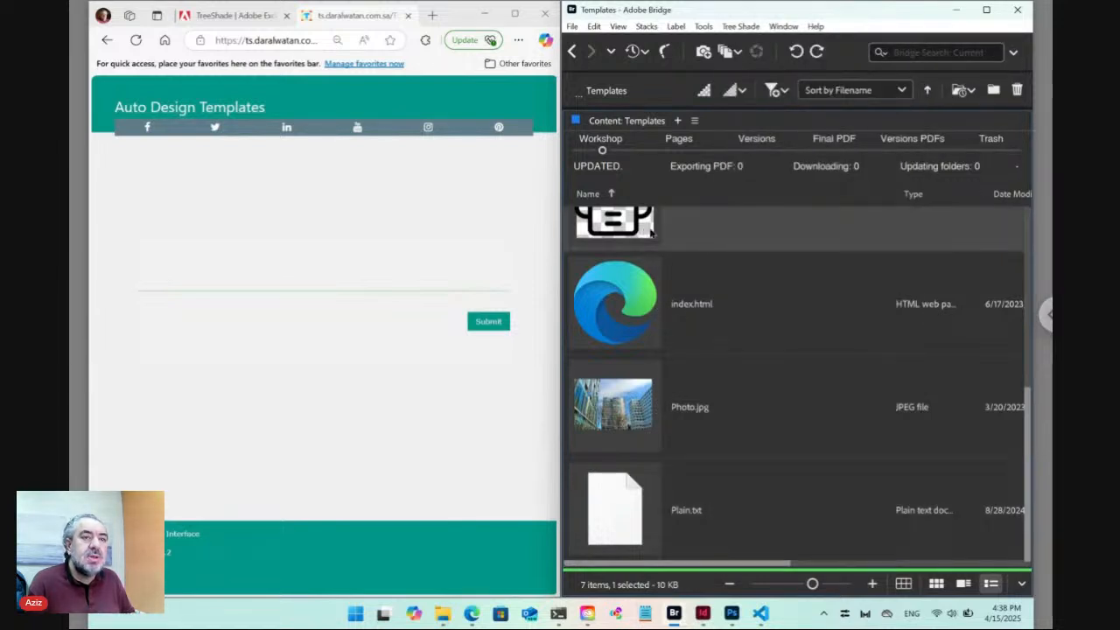
left_click(752, 28)
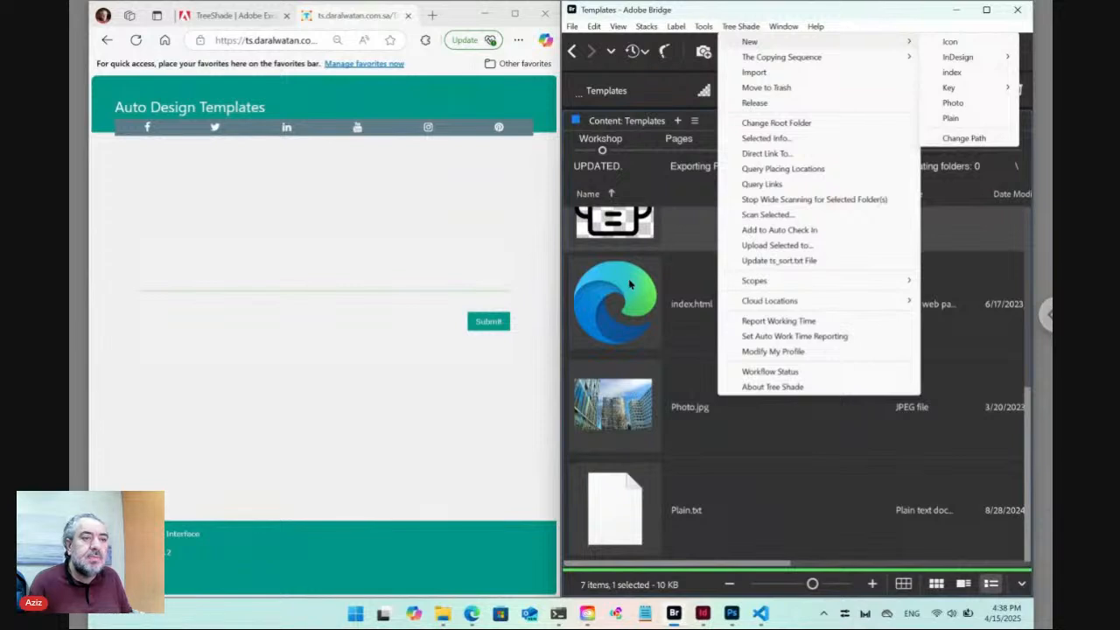
left_click(626, 286)
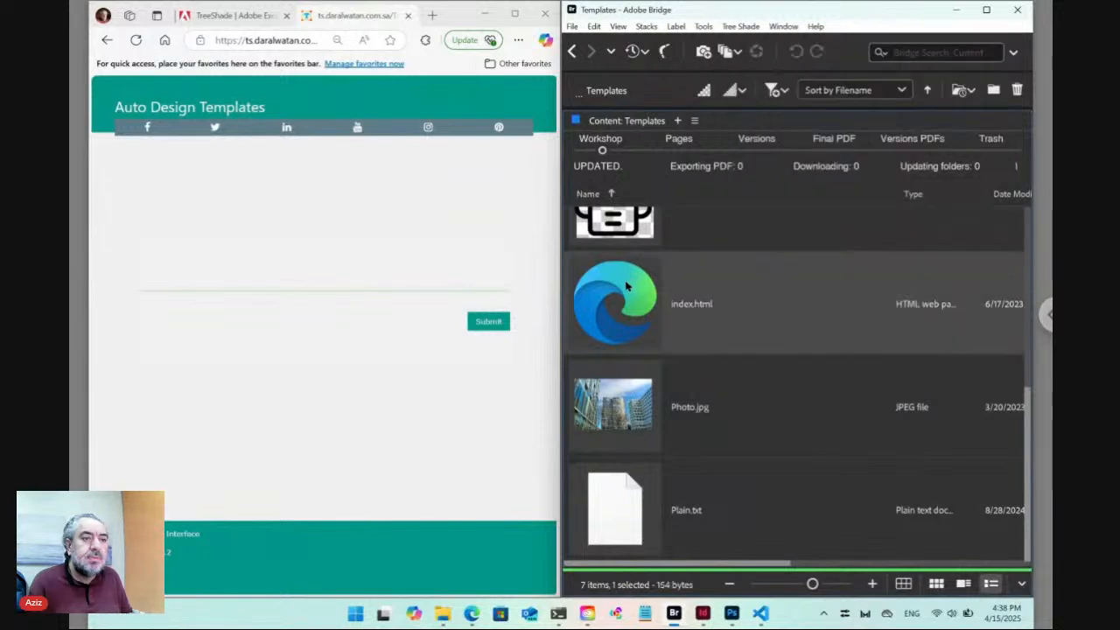
left_click(574, 52)
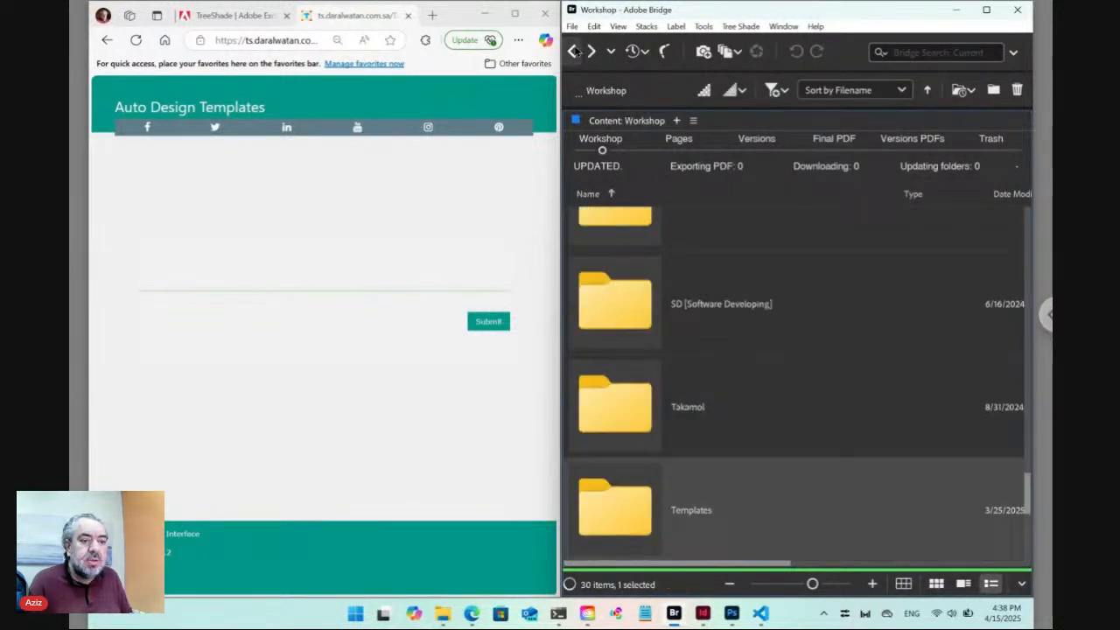
left_click(574, 52)
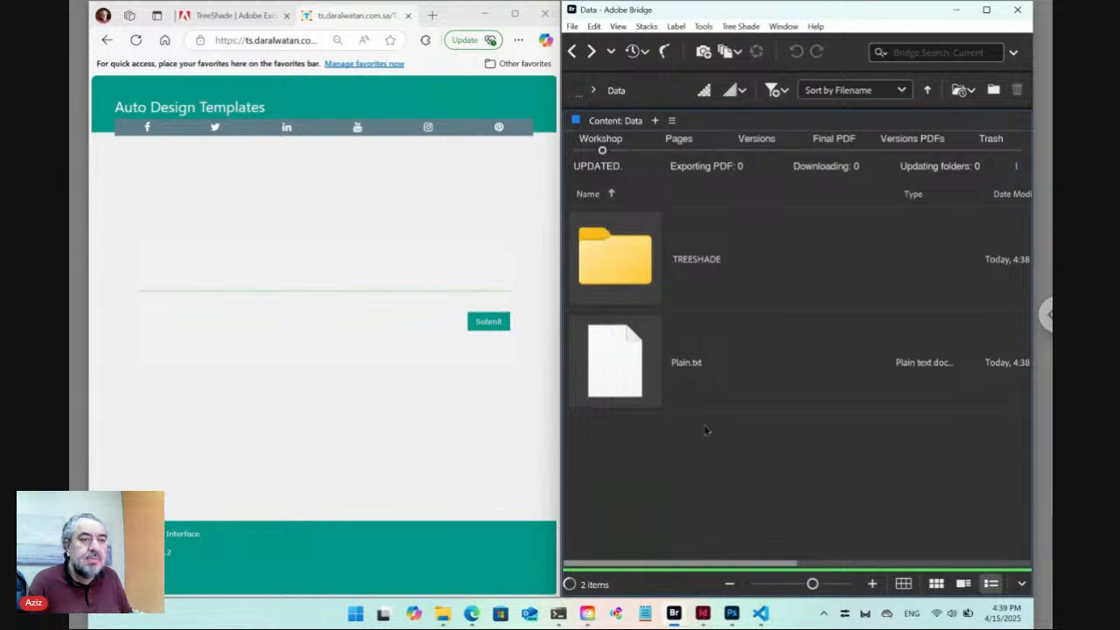
Rename Plain.txt to ID12345.txt.
left_click(680, 367)
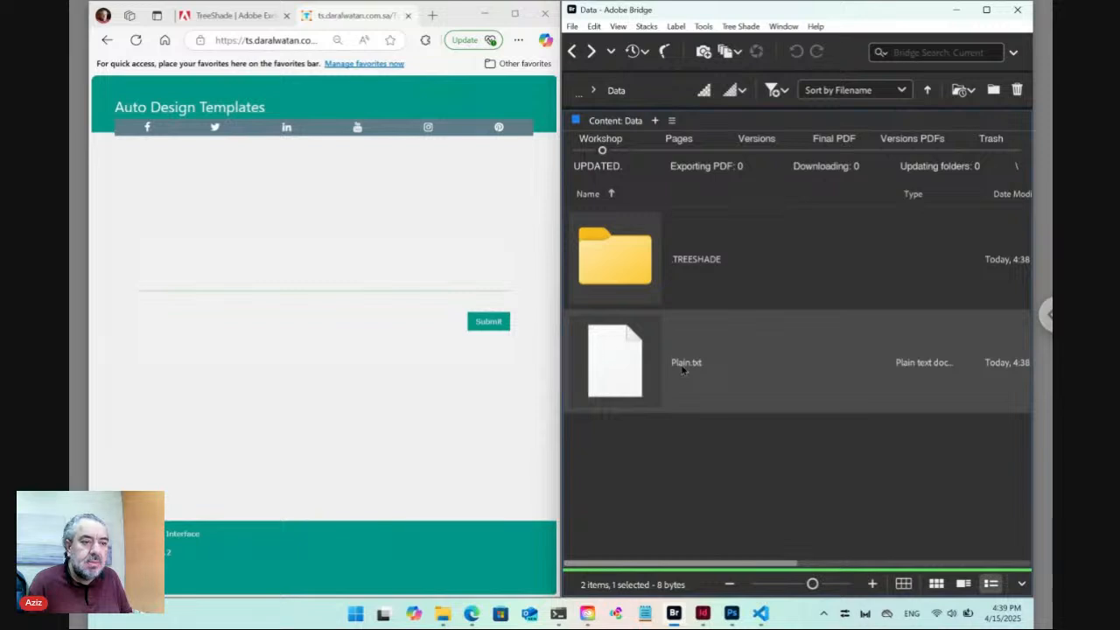
left_click(683, 366)
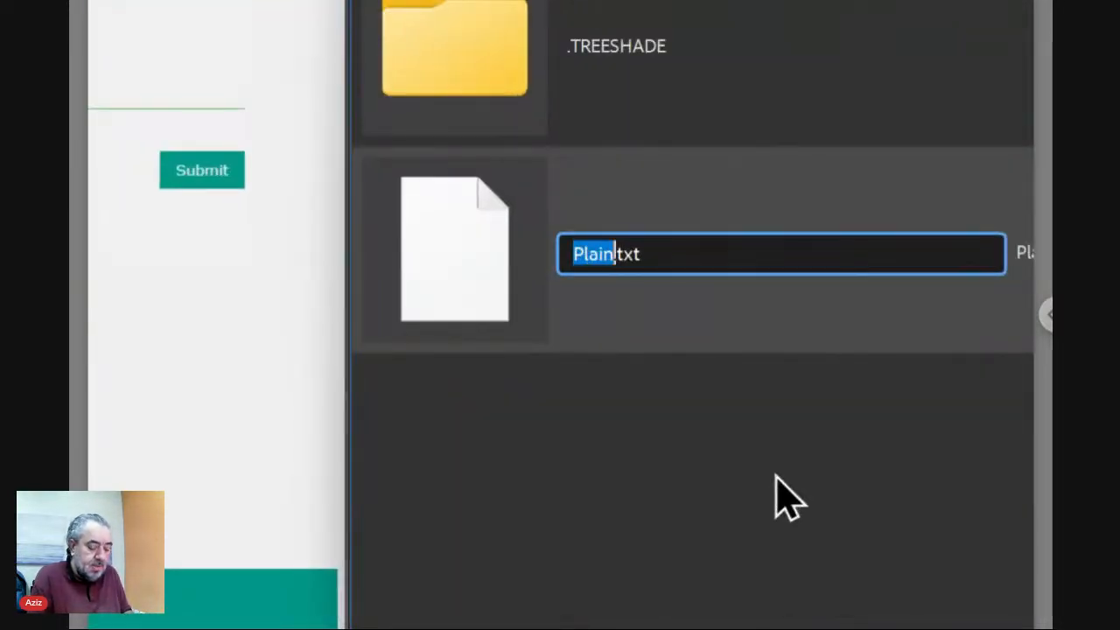
type("ID")
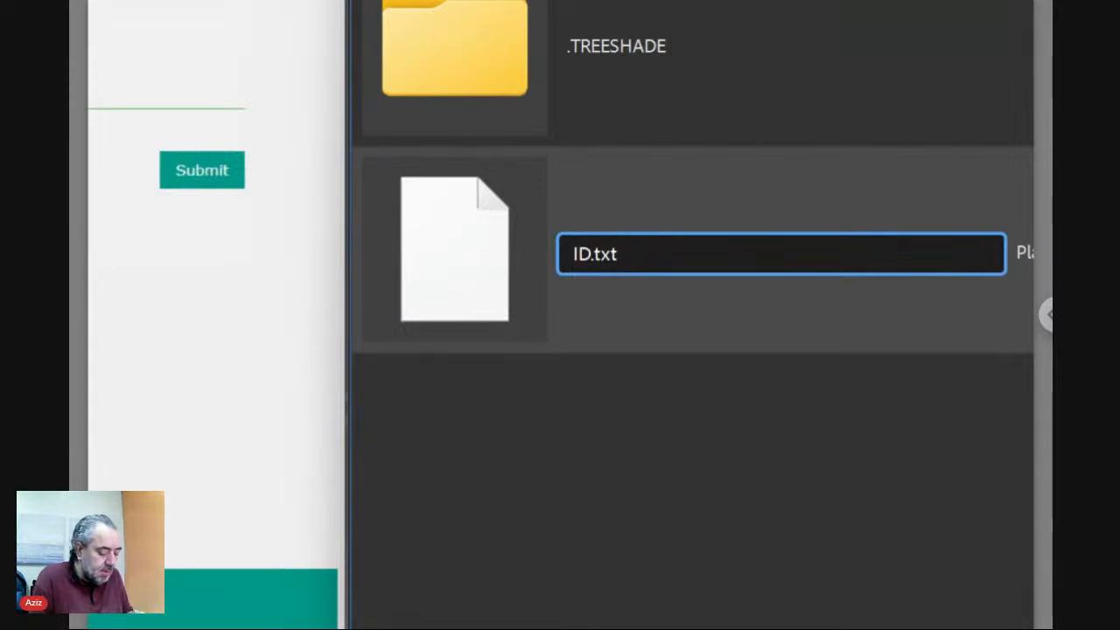
type("12345")
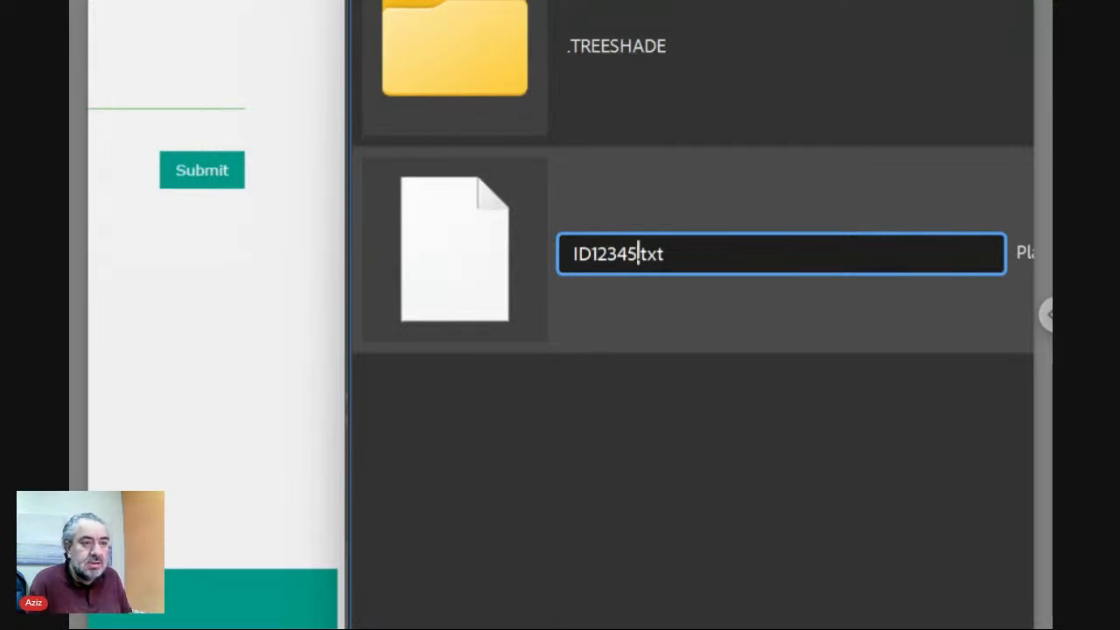
key("shift+Left")
key("shift+Left")
key("shift+Left")
key("shift+Left")
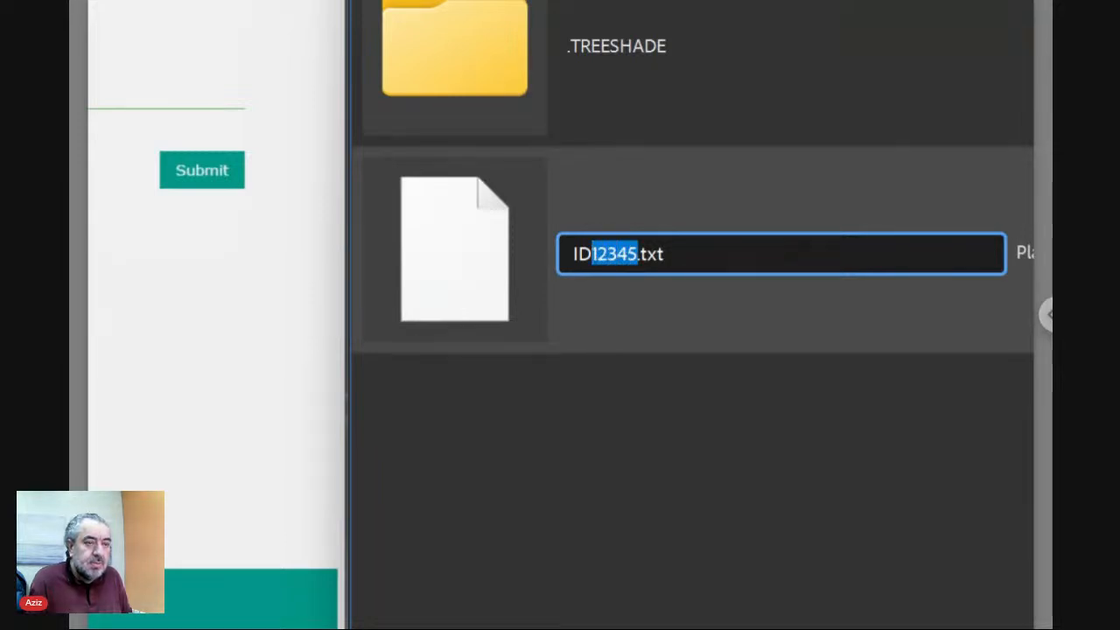
key("shift+Left")
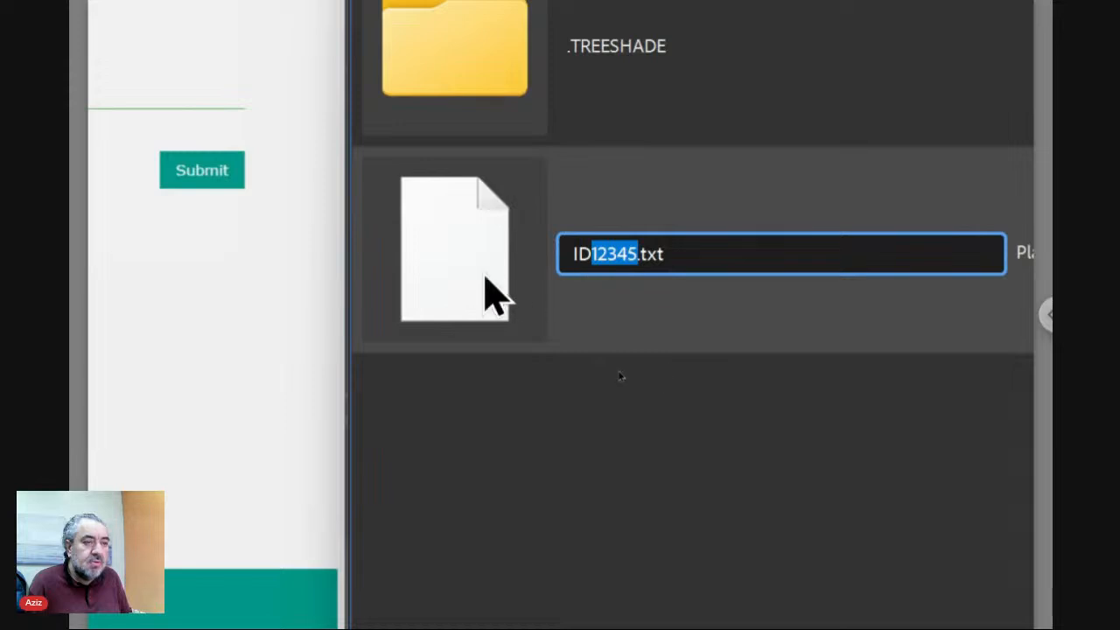
left_click(449, 261)
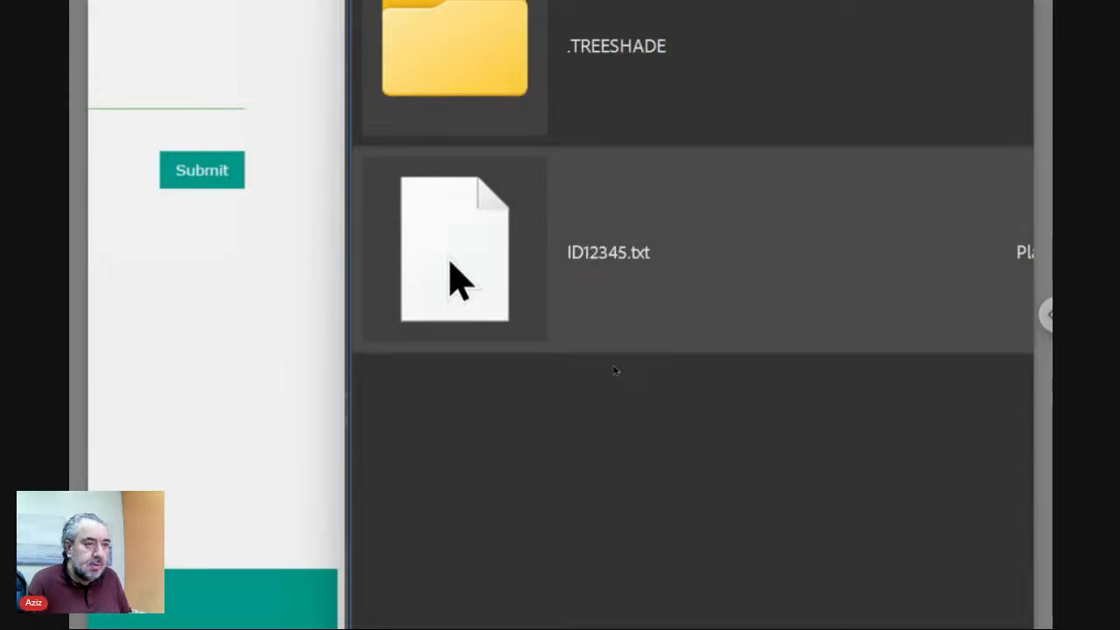
Extend the name to ID12345 [Display Name].txt.
left_click(604, 253)
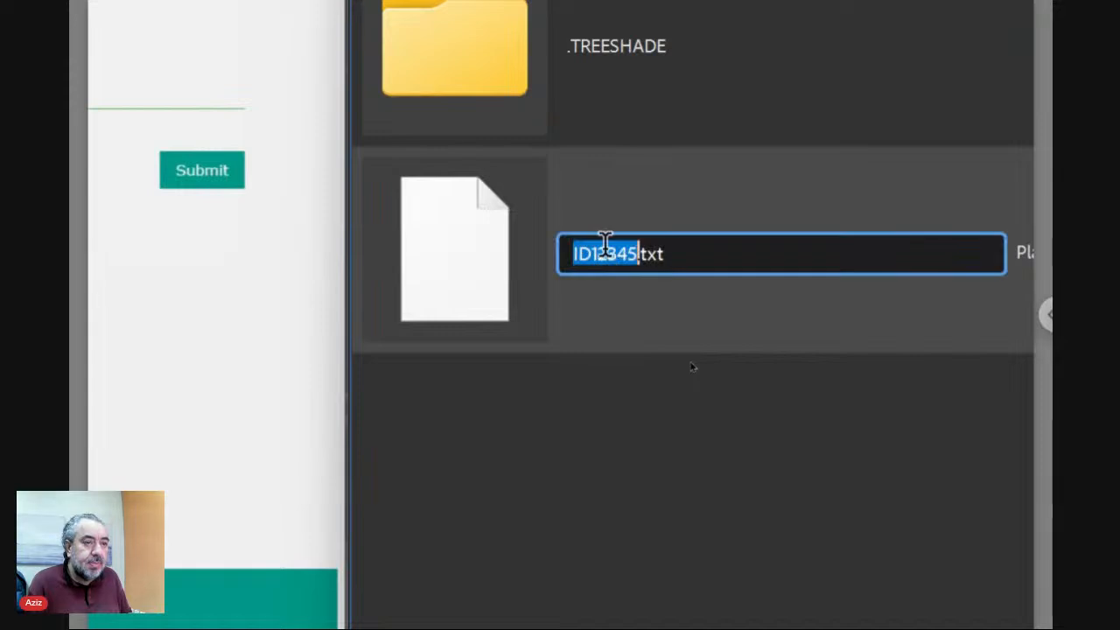
key("Right")
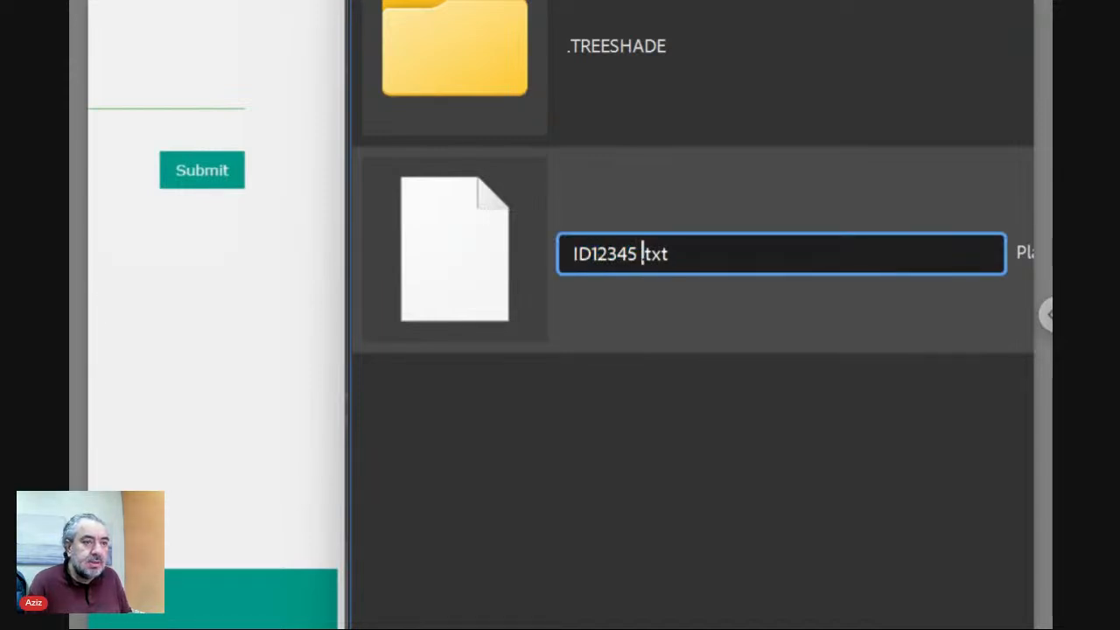
type("[]")
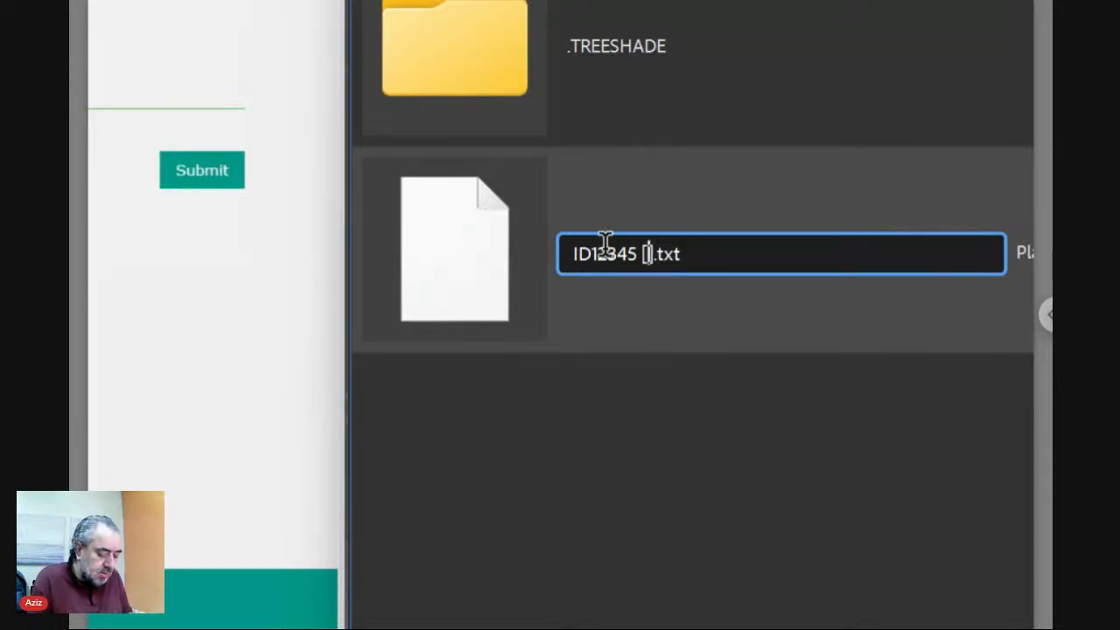
type("Display ")
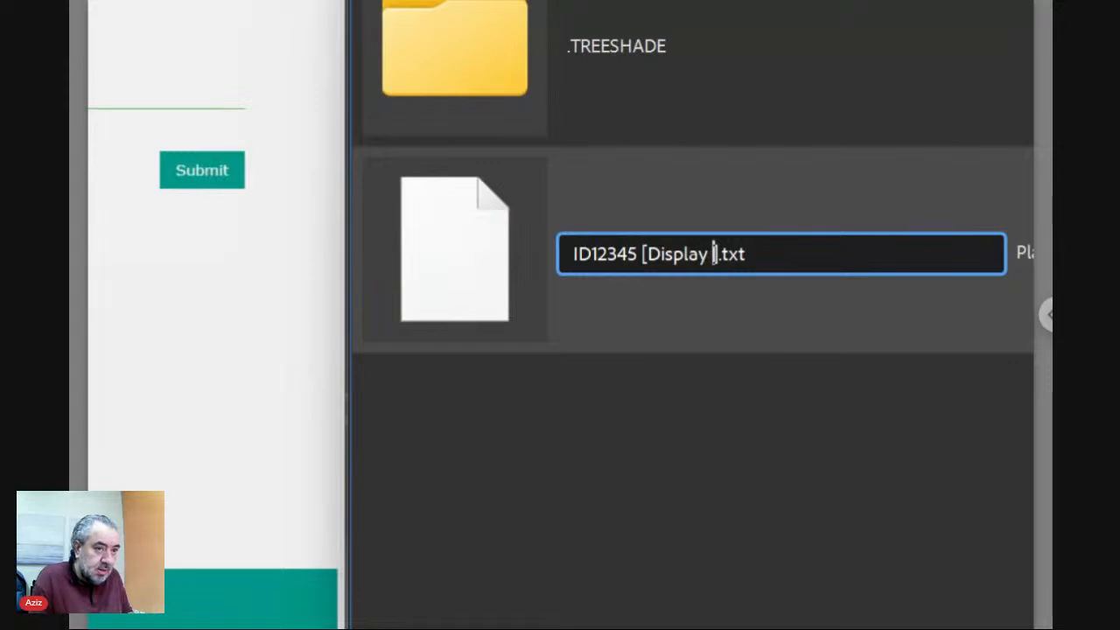
type("Name")
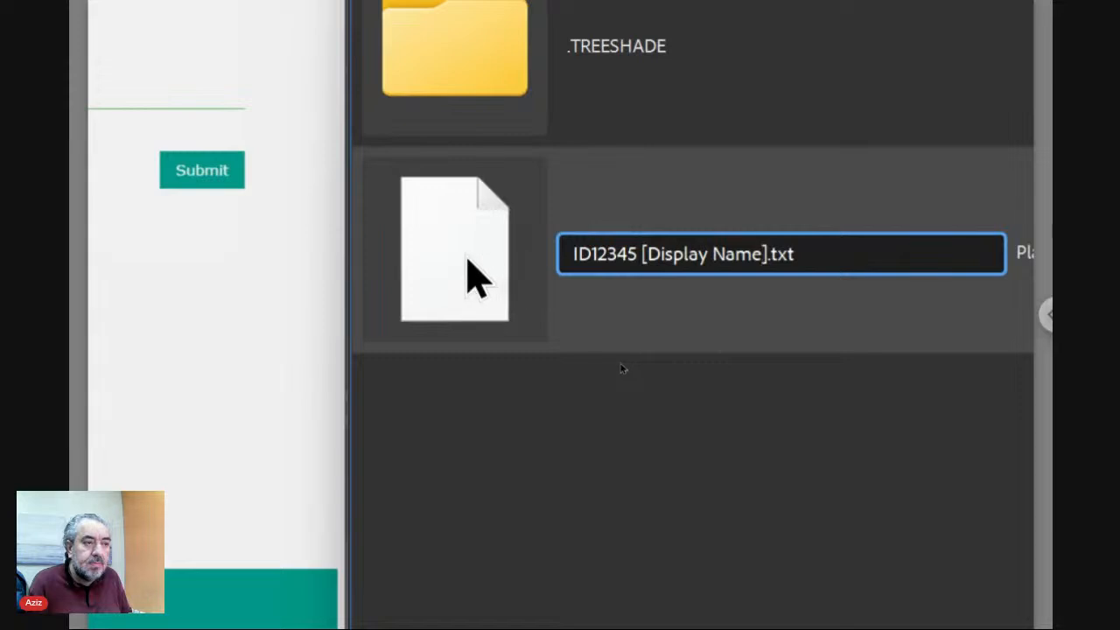
key("Return")
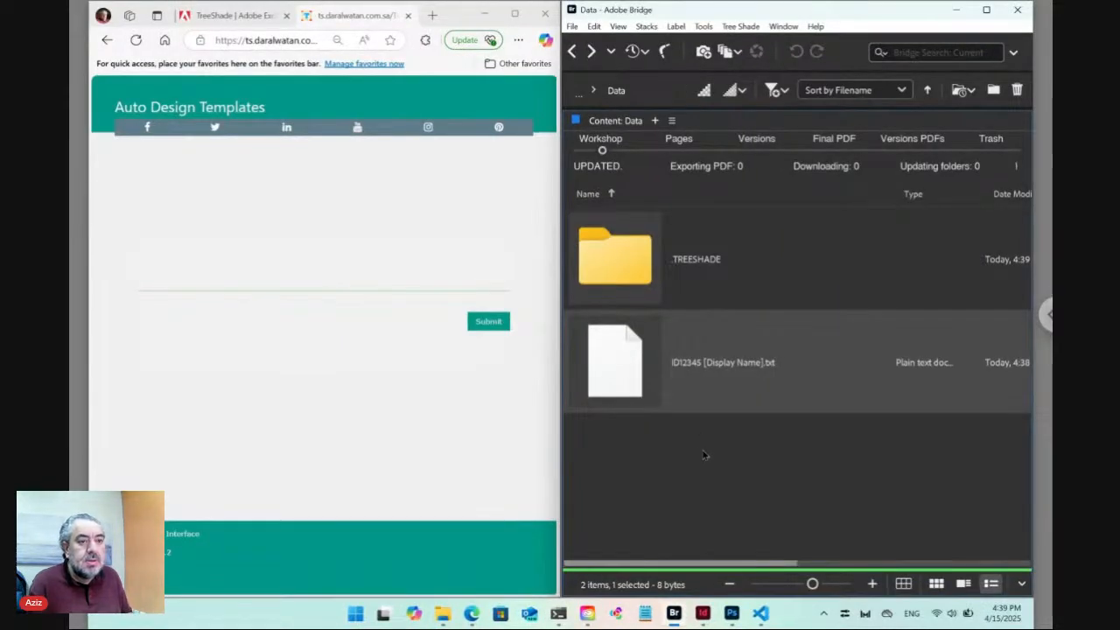
Use Tree Shade's Select Adjacent on the text file to create an ID12345 folder, then return to Data.
right_click(625, 368)
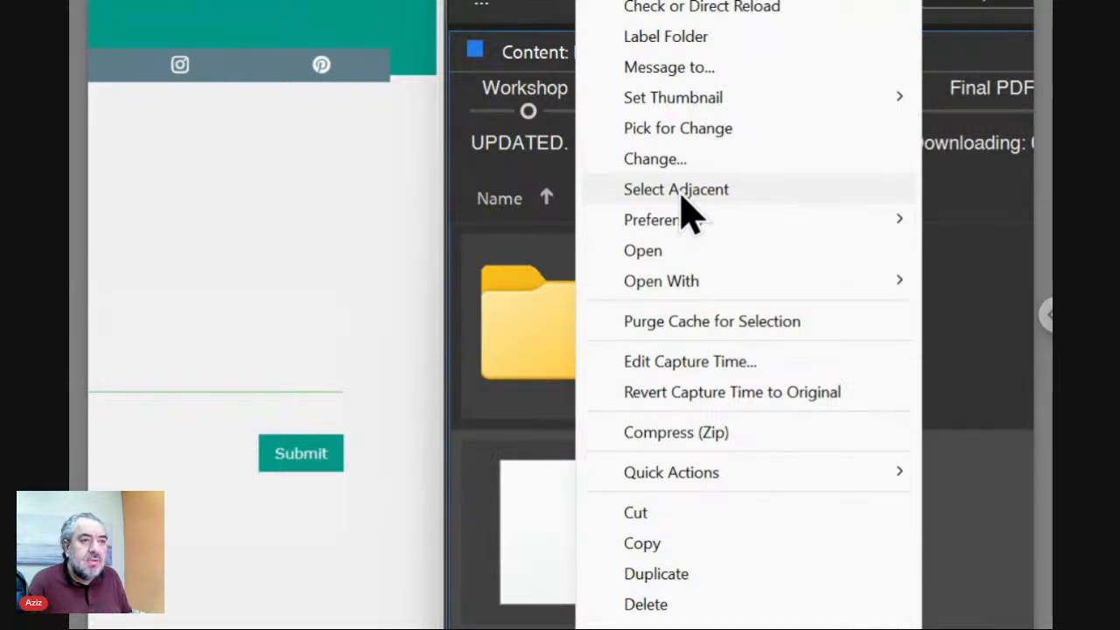
left_click(682, 193)
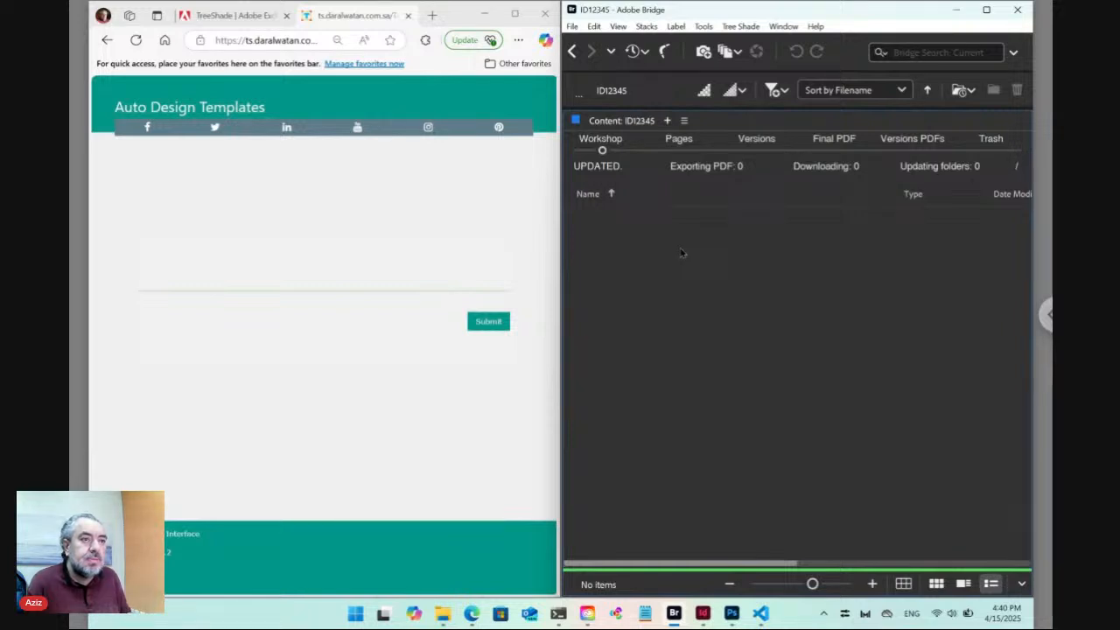
left_click(573, 52)
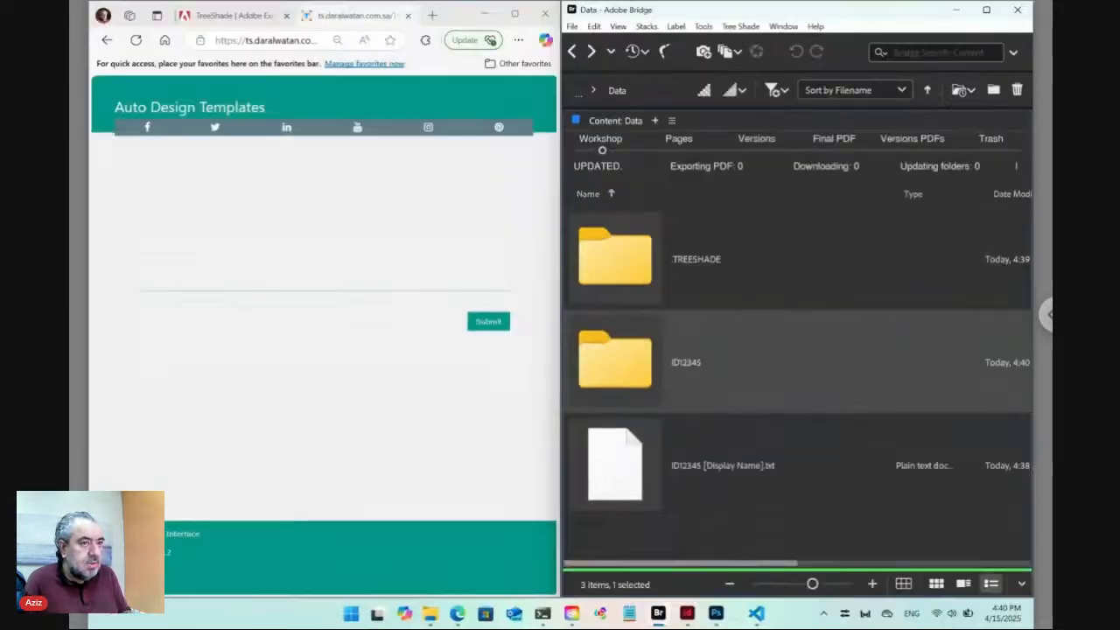
Open ID12345, add the downloaded pexels city photo from Downloads, and rename it City.jpg.
double_click(629, 366)
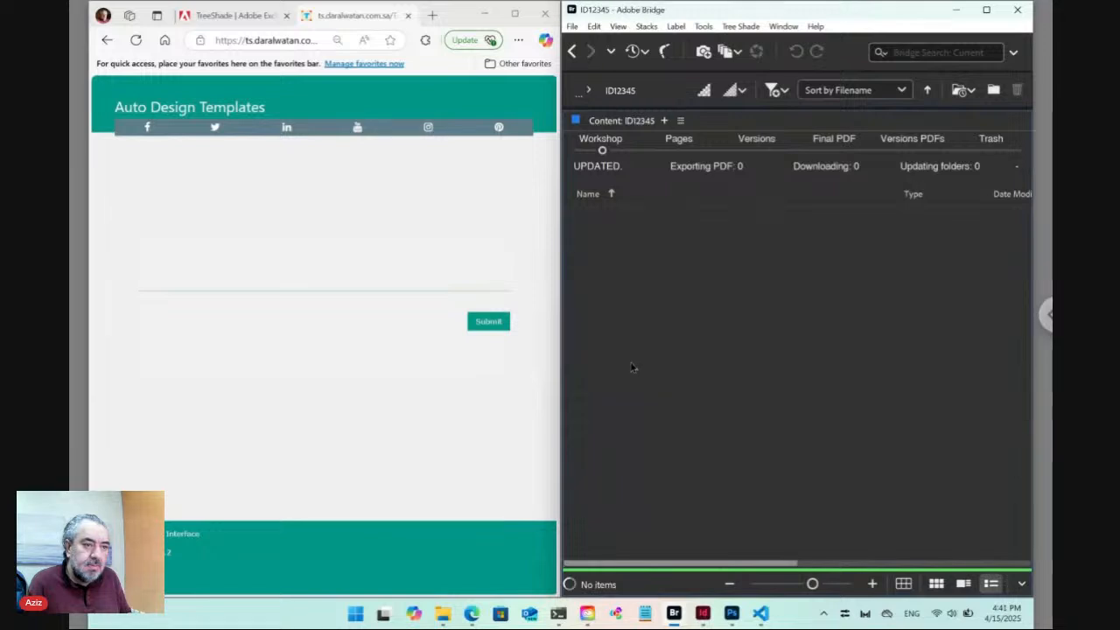
mouse_move(469, 617)
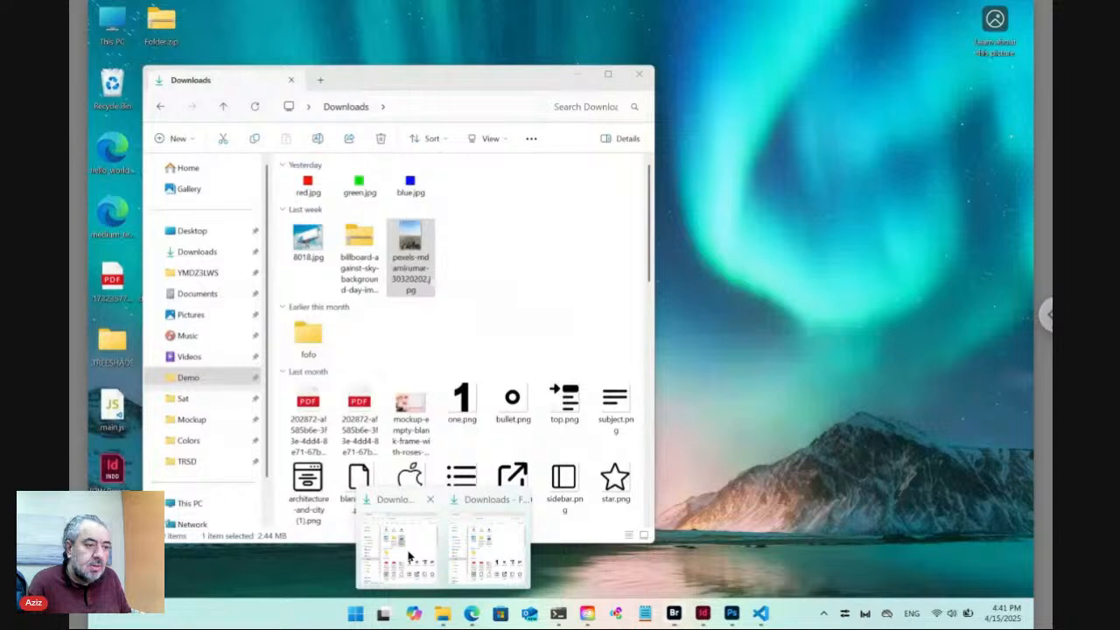
left_click(398, 547)
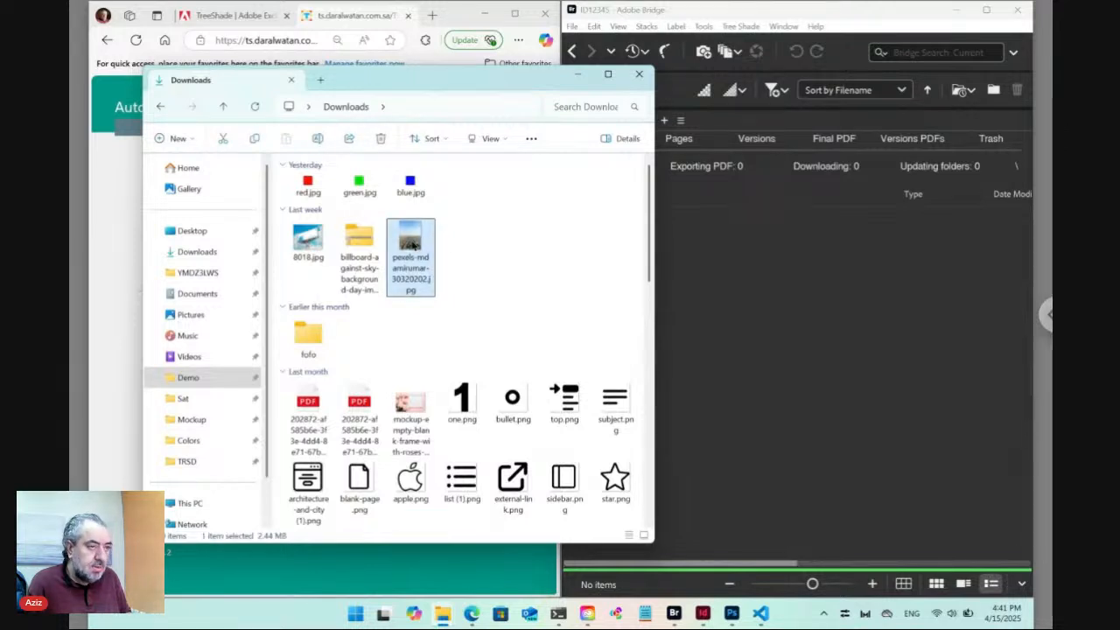
left_click(722, 279)
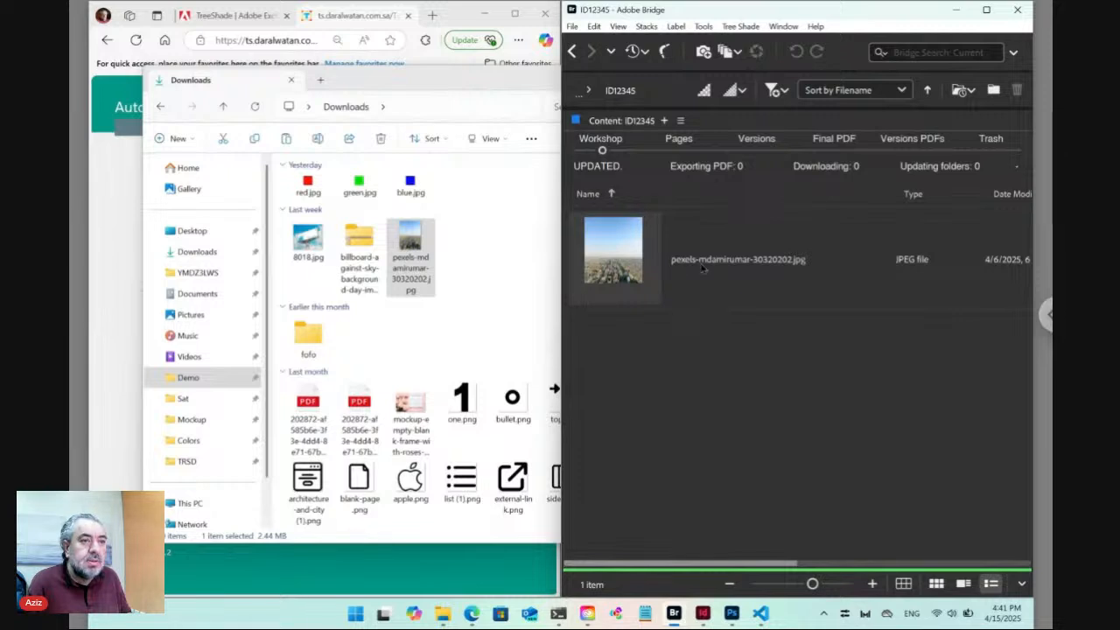
left_click(708, 264)
left_click(709, 260)
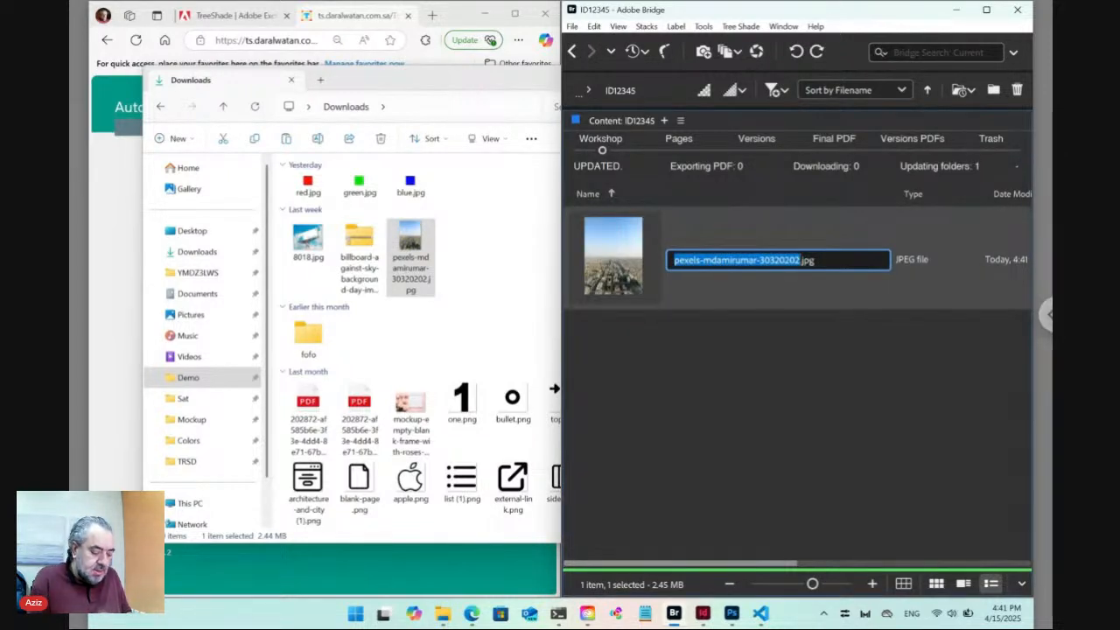
type("City")
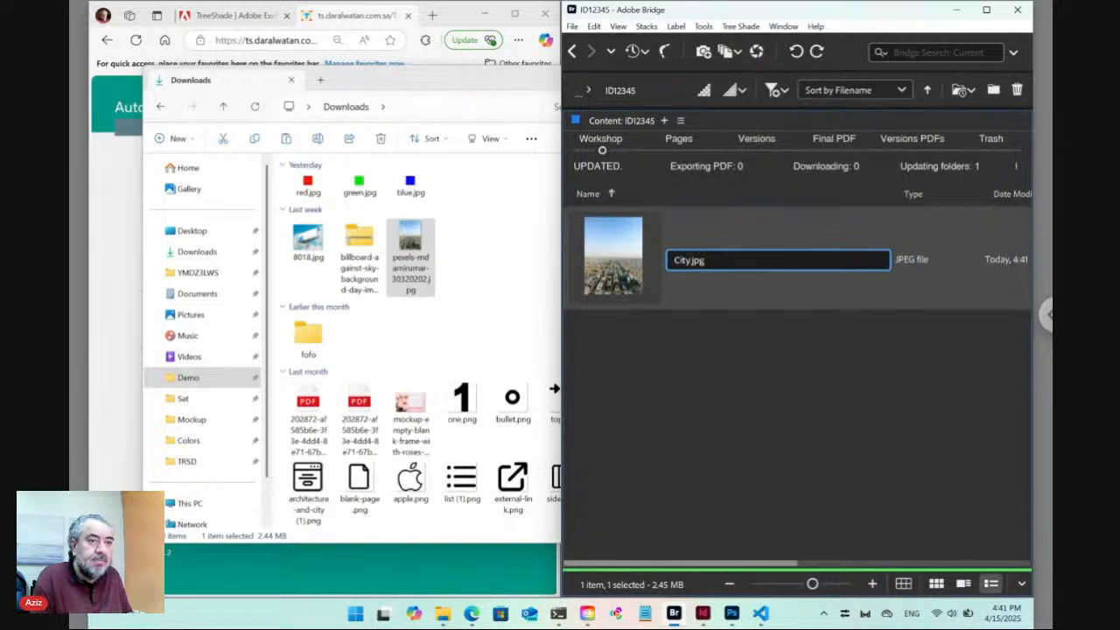
key("Return")
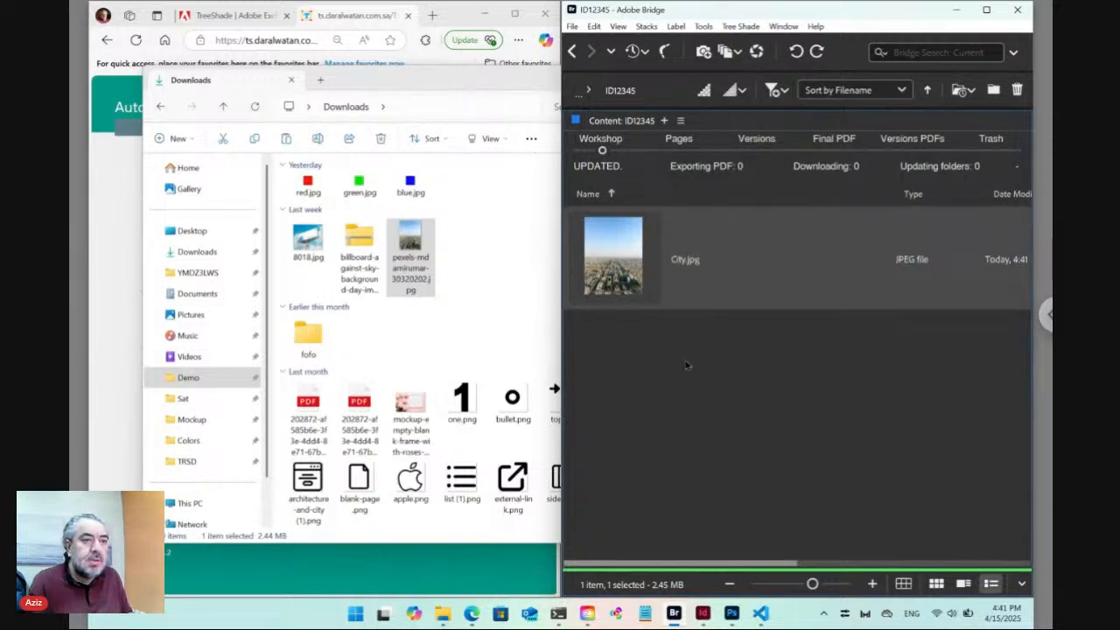
left_click(687, 365)
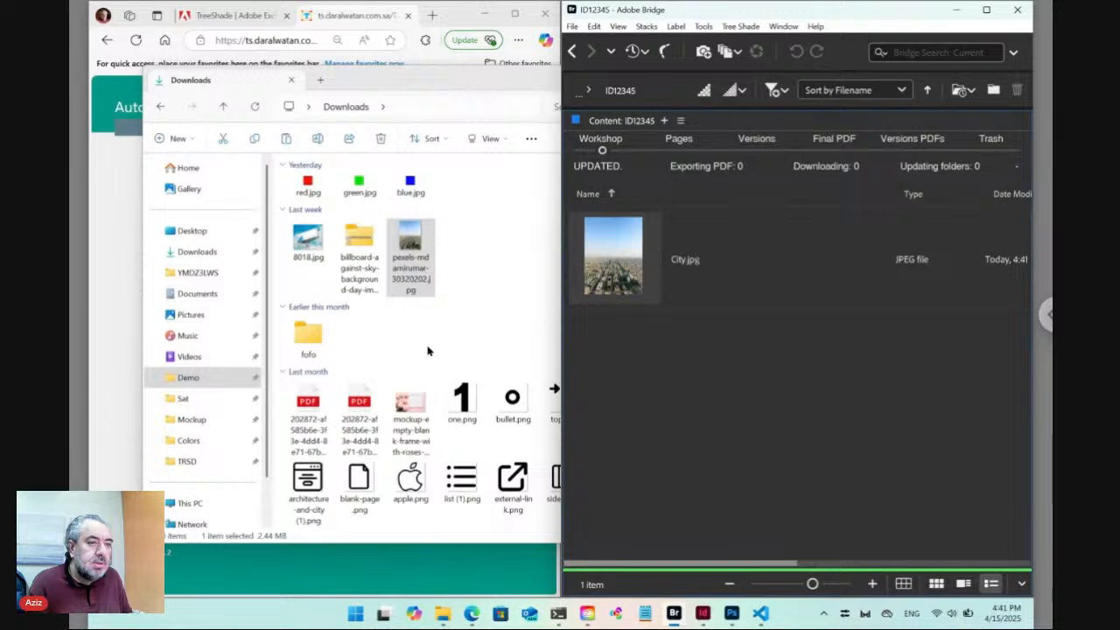
Create Plain.txt in ID12345 from Tree Shade's New > Plain template with the default pattern.
left_click(740, 26)
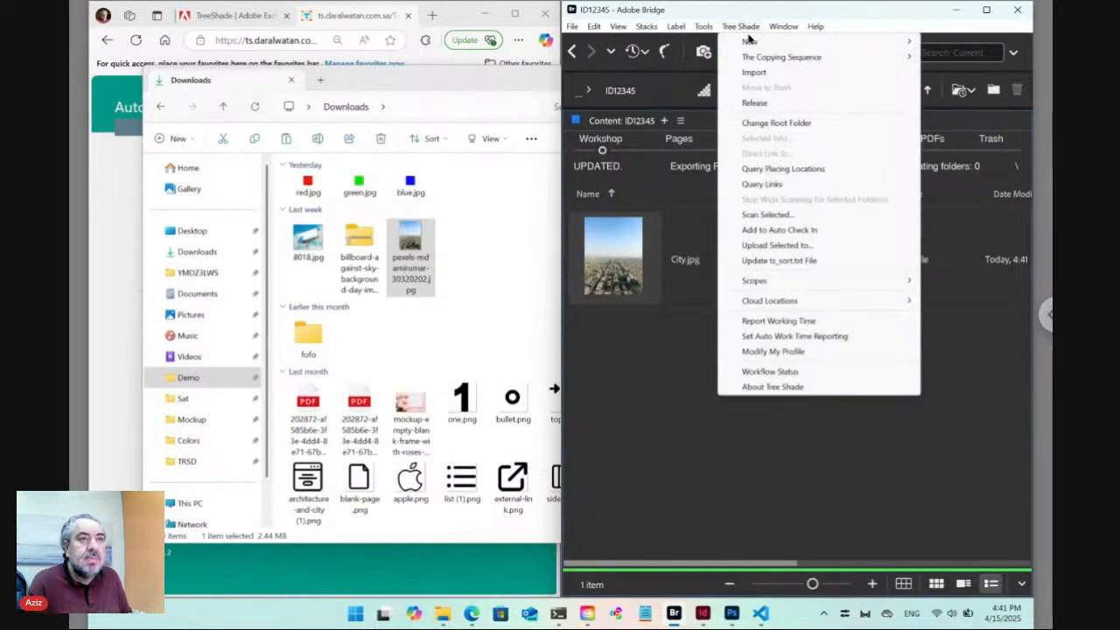
mouse_move(748, 42)
left_click(955, 118)
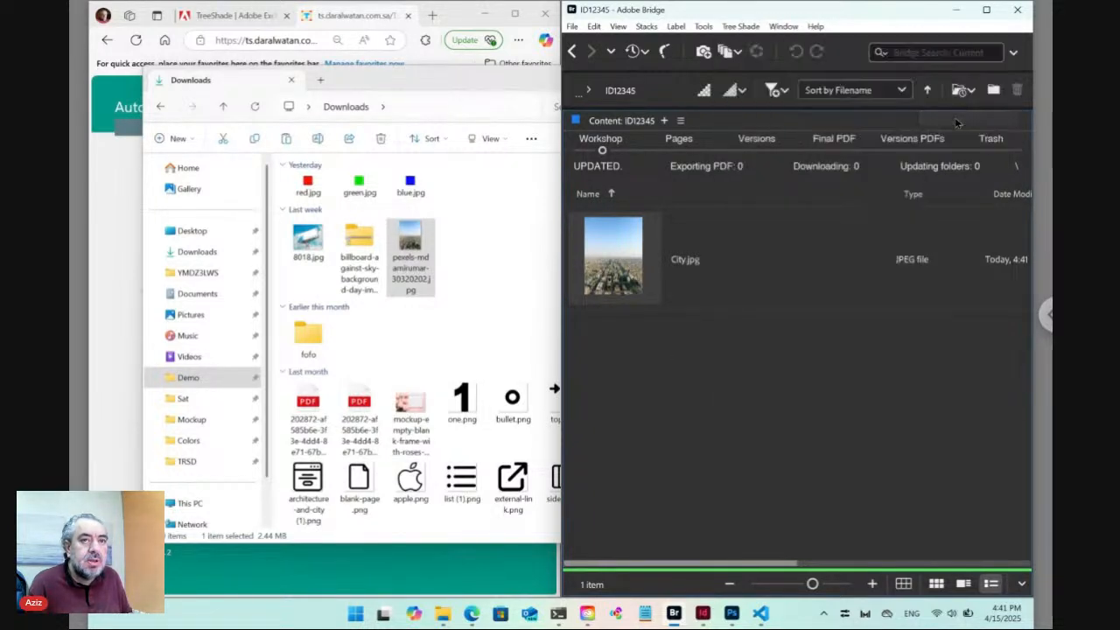
left_click(634, 406)
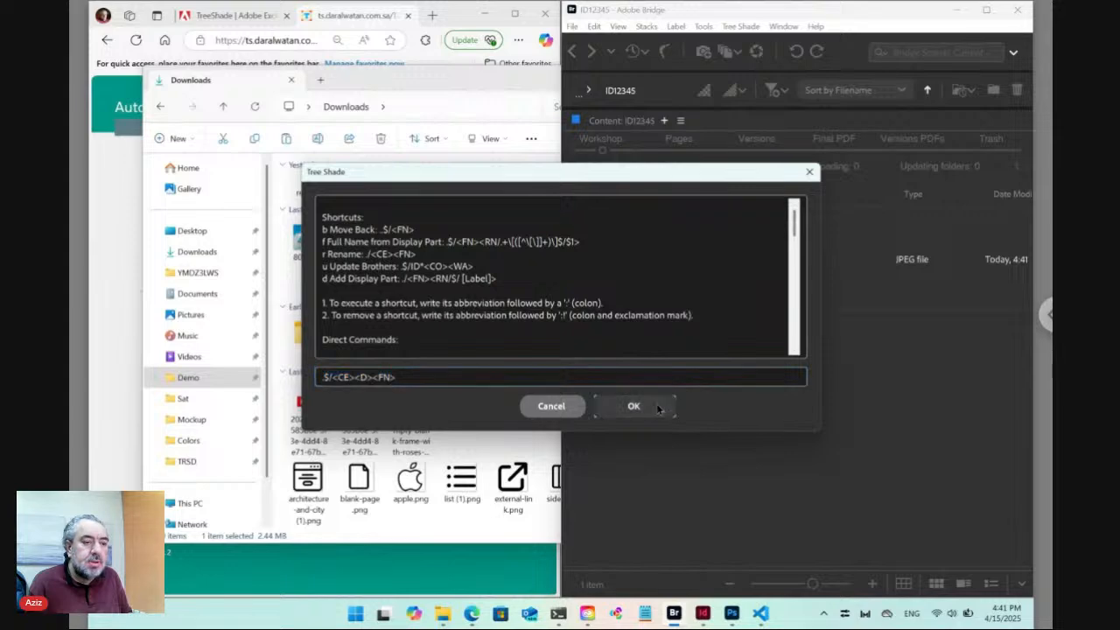
left_click(651, 368)
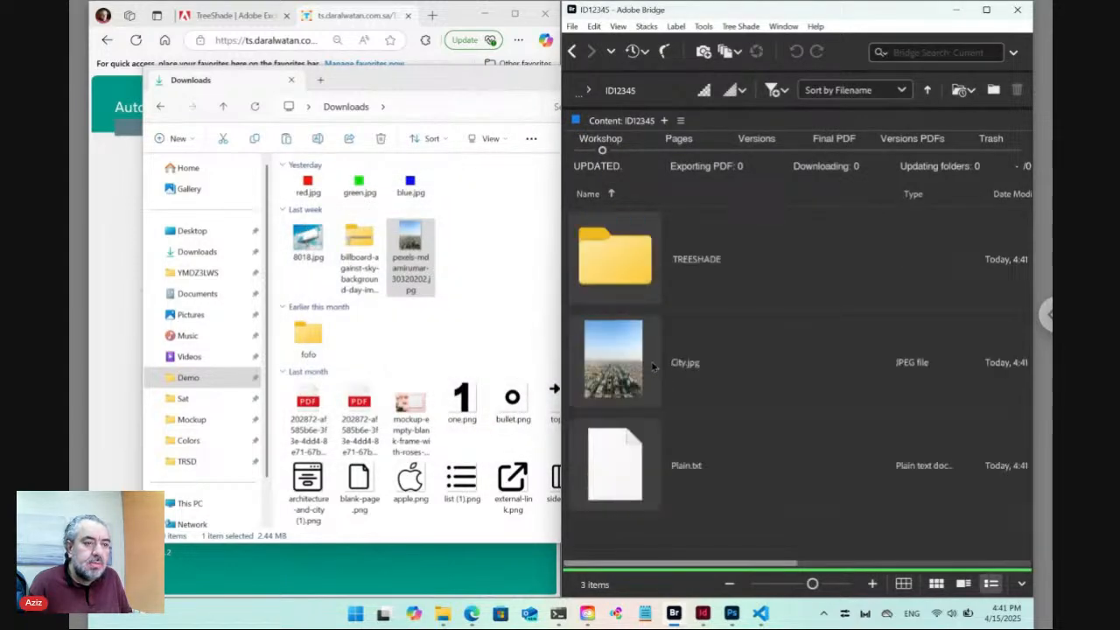
Rename Plain.txt to Description.txt.
left_click(681, 472)
left_click(681, 473)
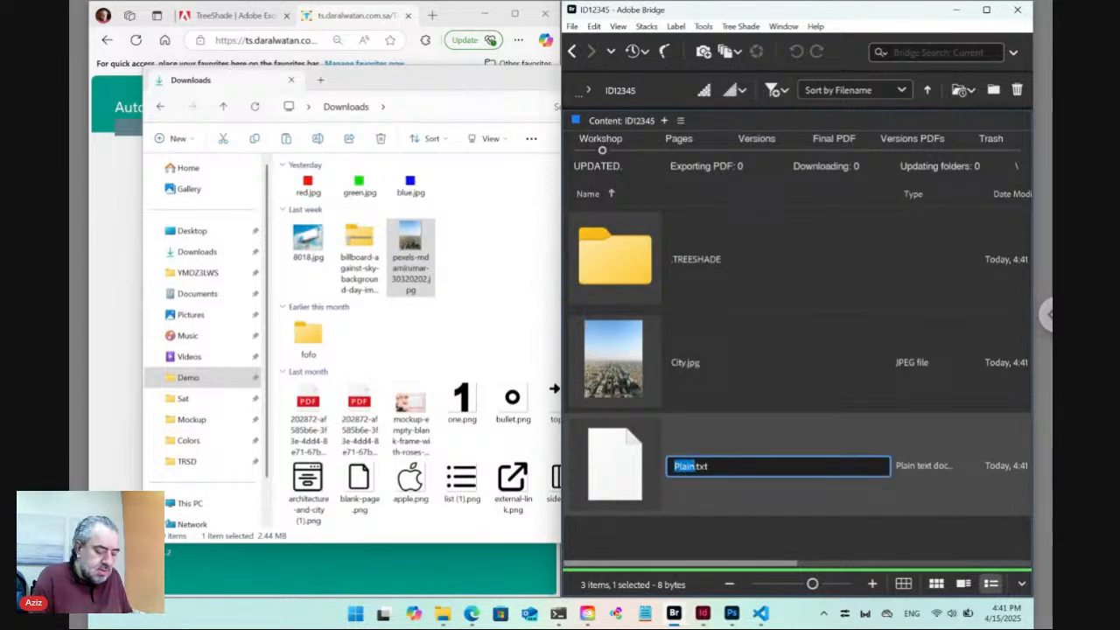
type("Descrip")
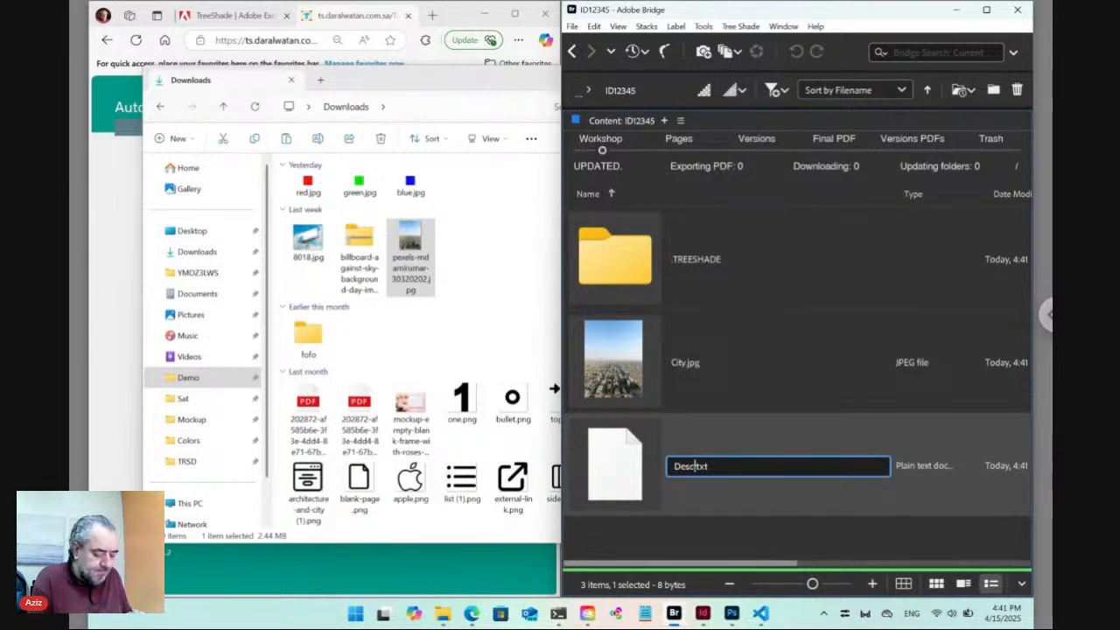
type("tion")
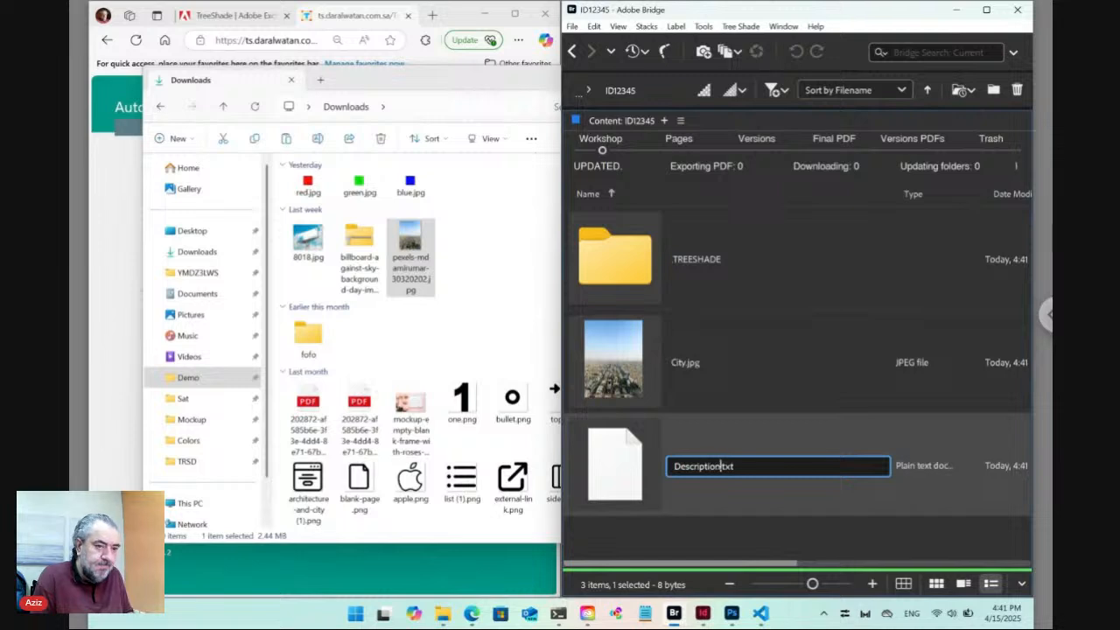
key("Return")
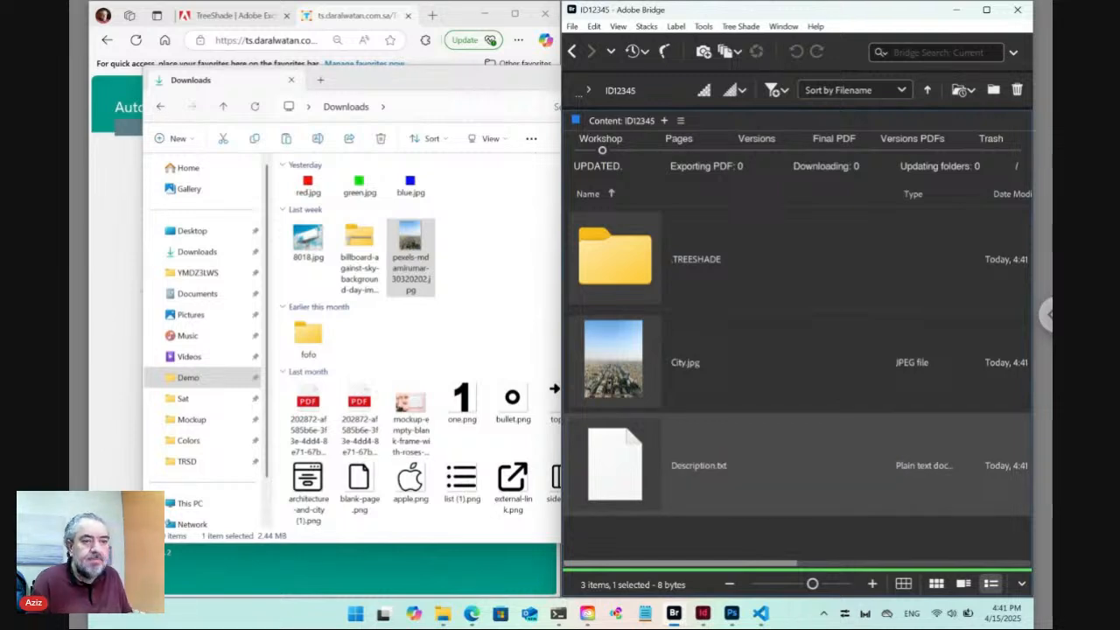
left_click(635, 538)
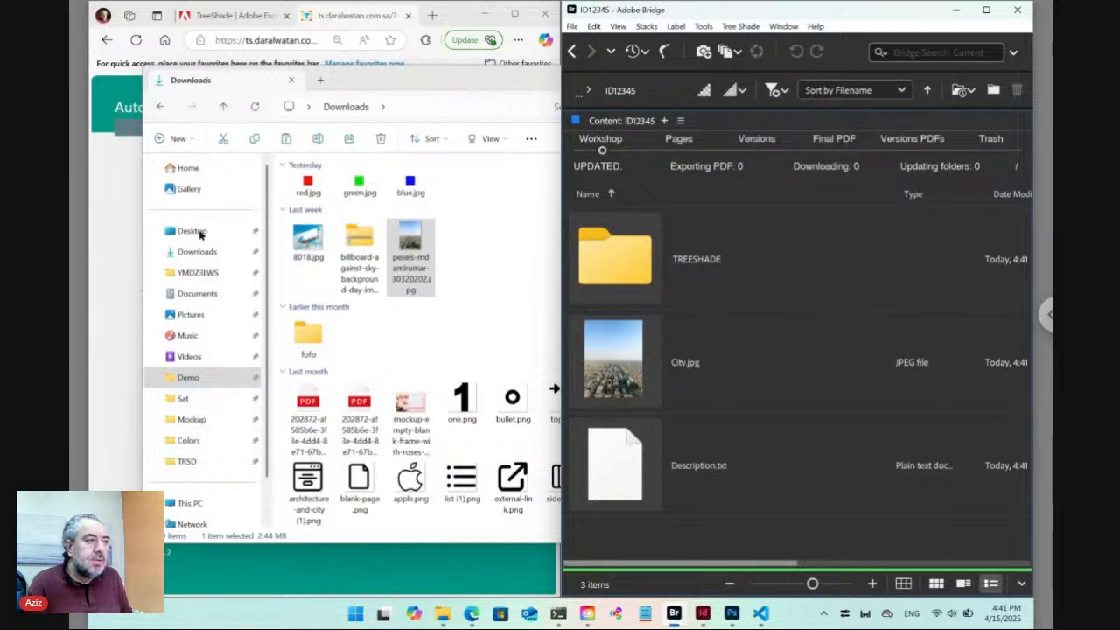
left_click(114, 165)
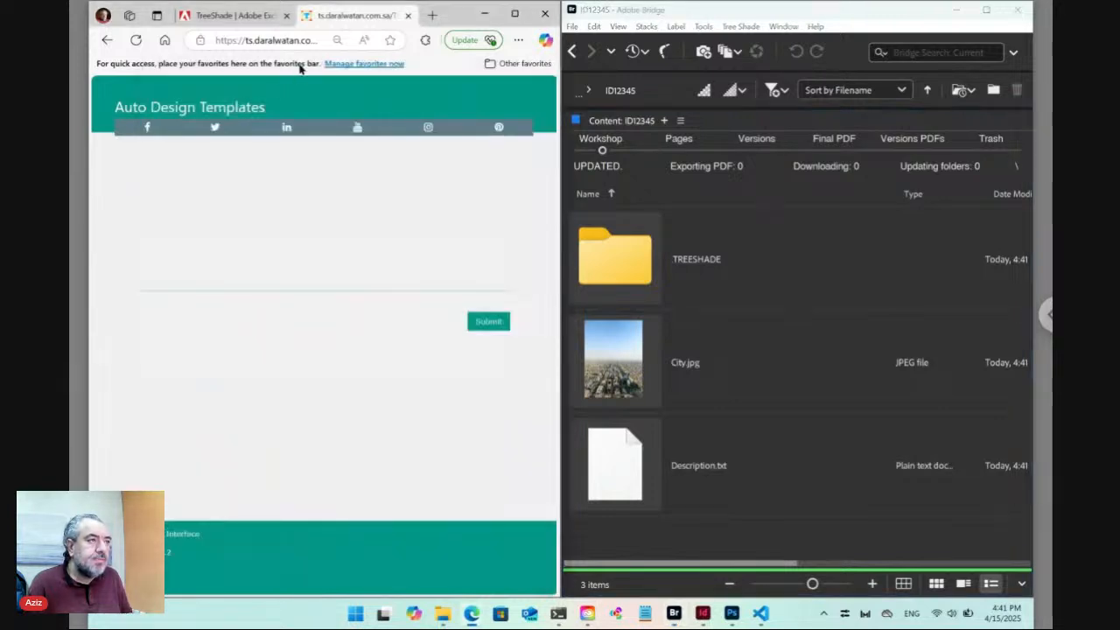
Reload the Auto Design Templates form and expand item 01's Display Name entry showing City and Description.
left_click(288, 40)
key("Return")
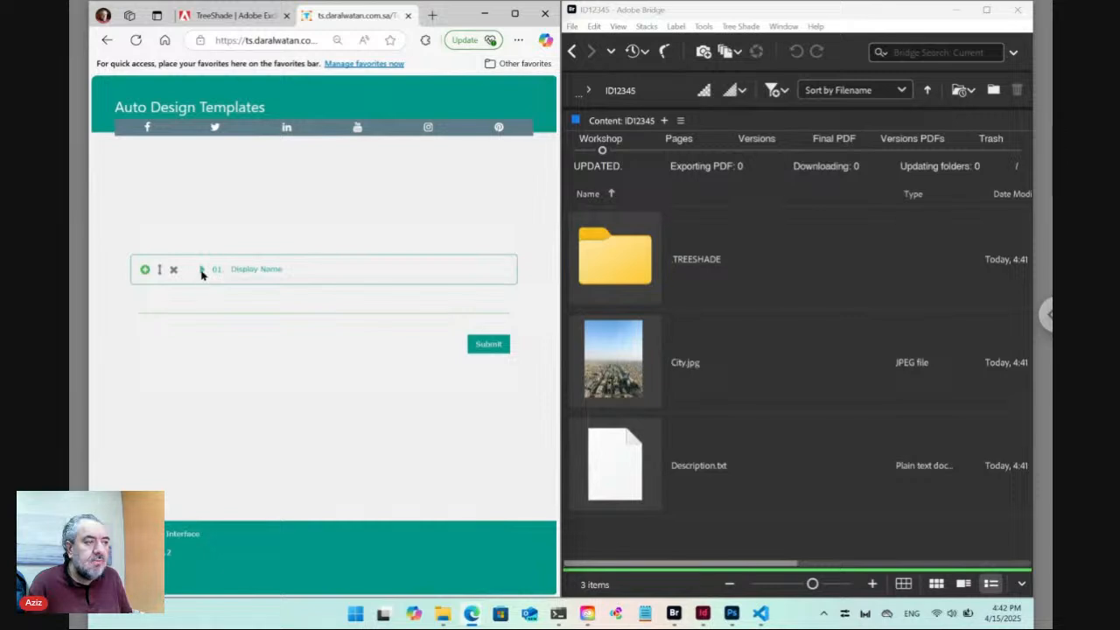
left_click(250, 269)
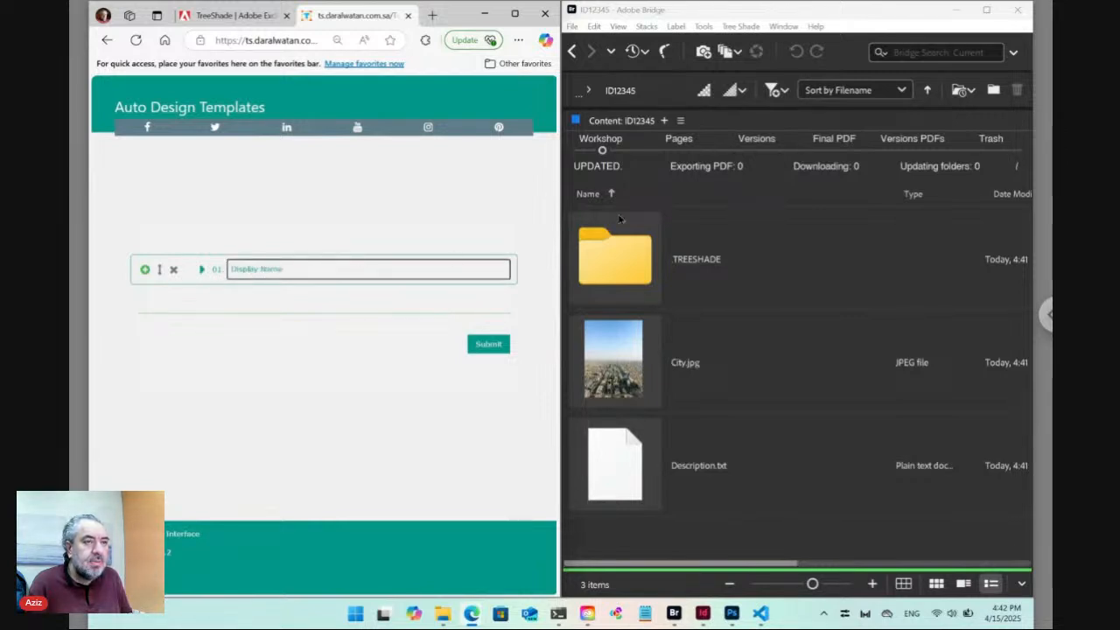
left_click(571, 51)
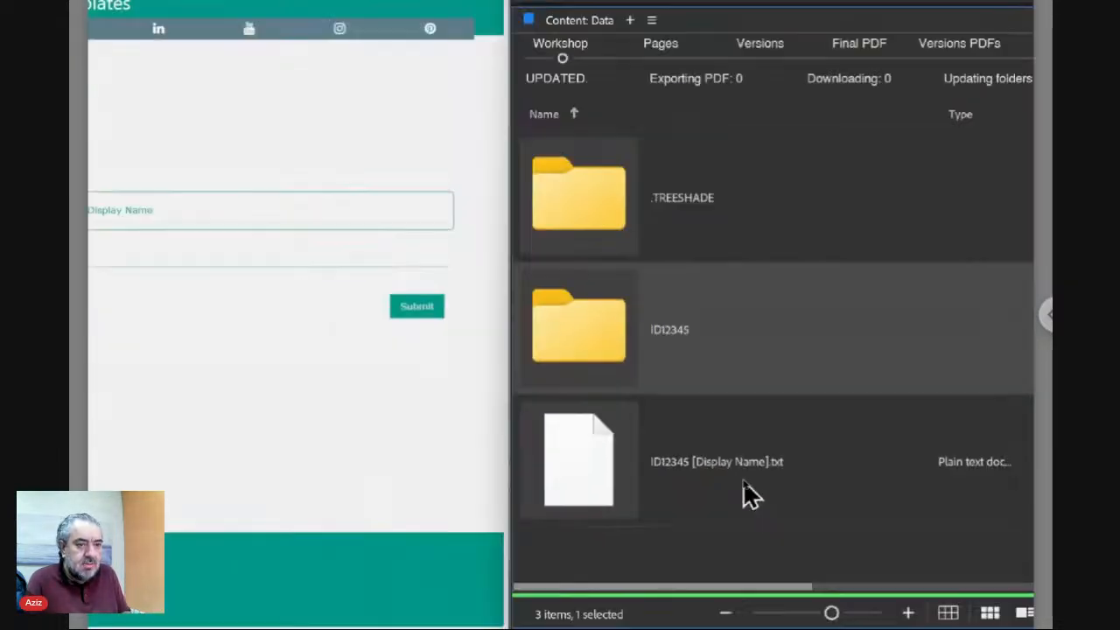
left_click(253, 269)
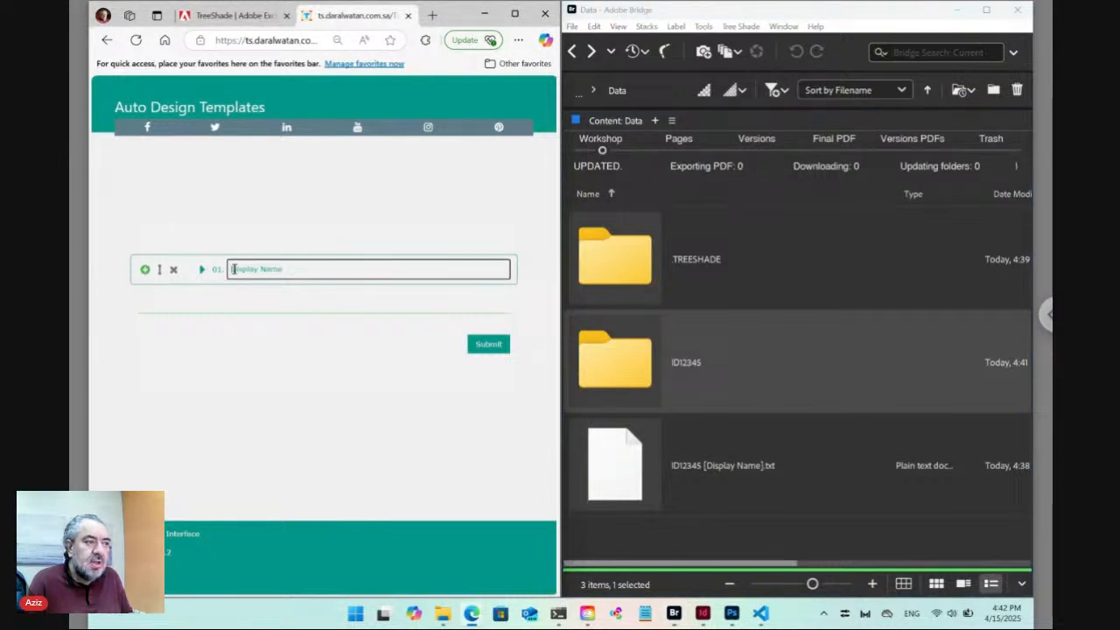
left_click_drag(233, 269, 308, 271)
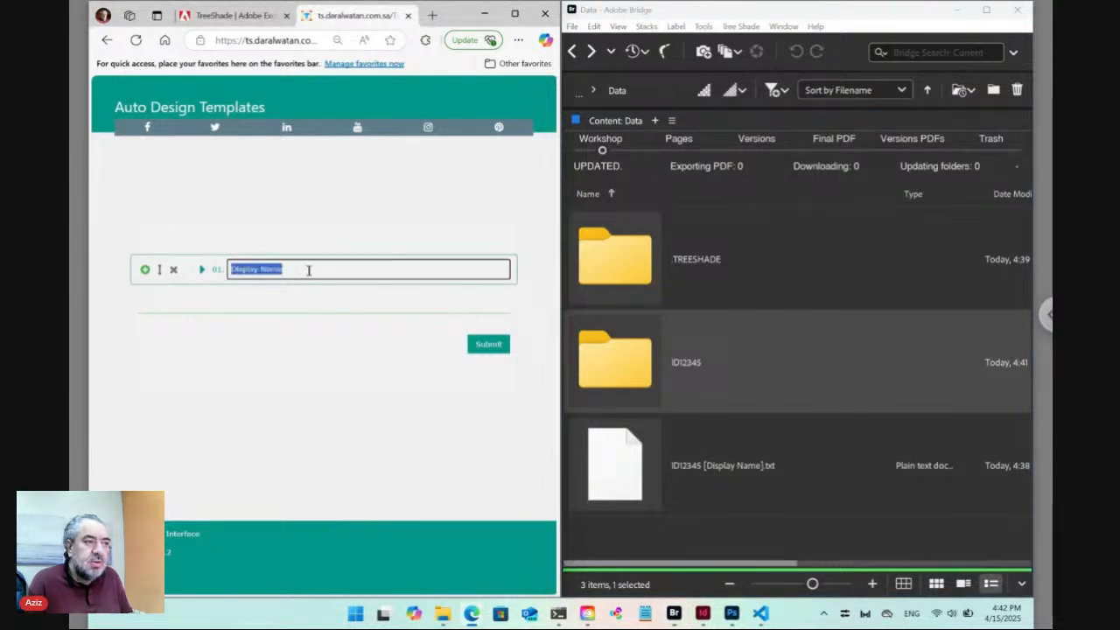
left_click(204, 273)
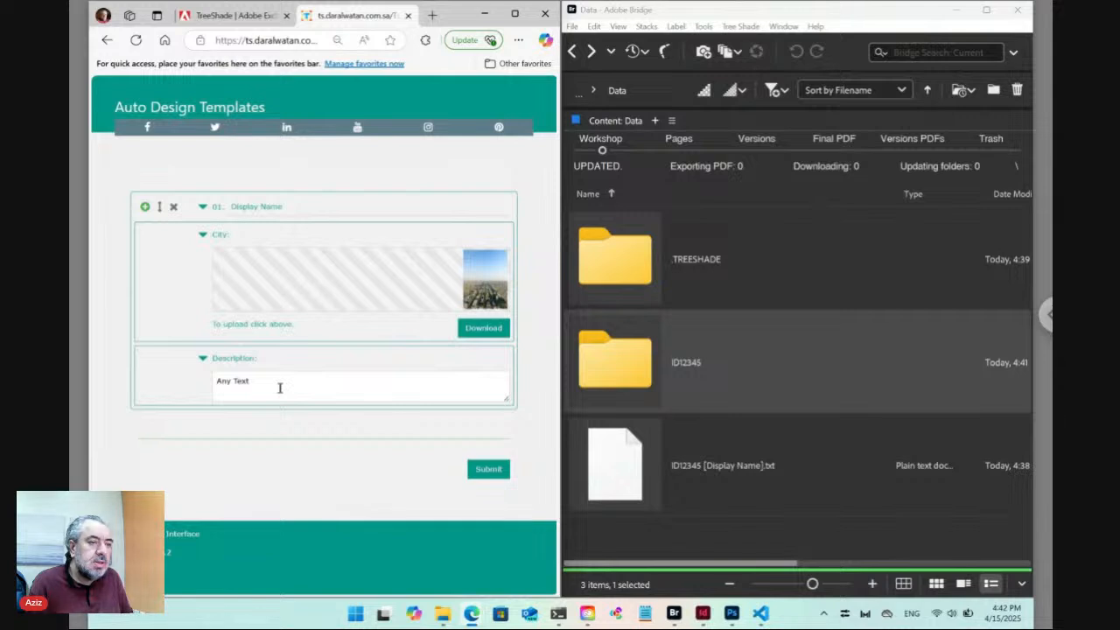
Search pexels.com for cairo photos in a new tab.
left_click(431, 15)
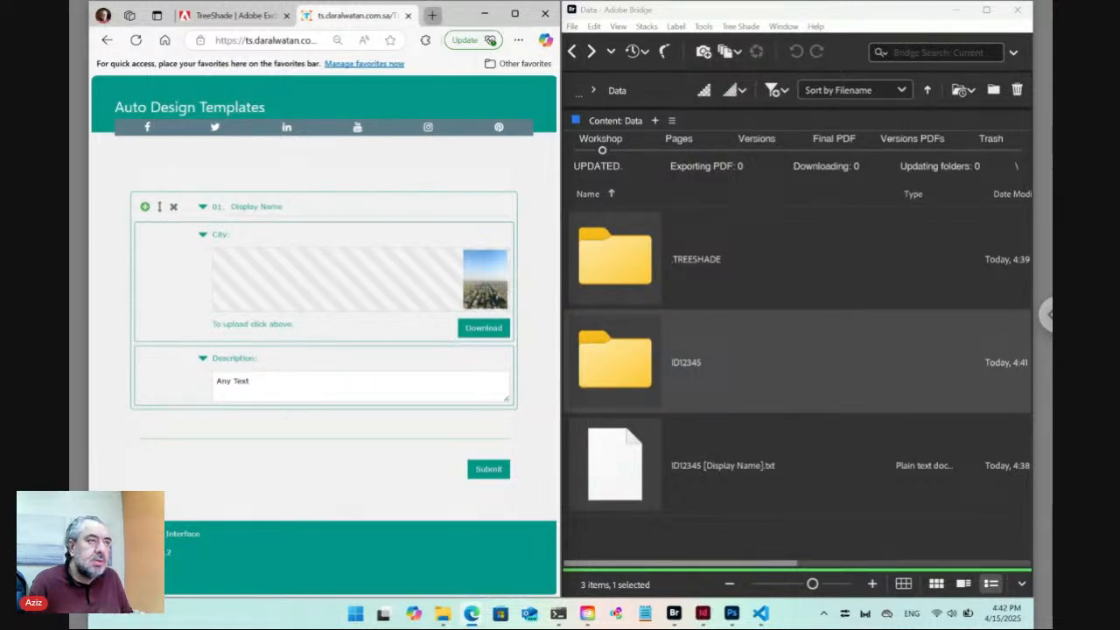
type("pexel")
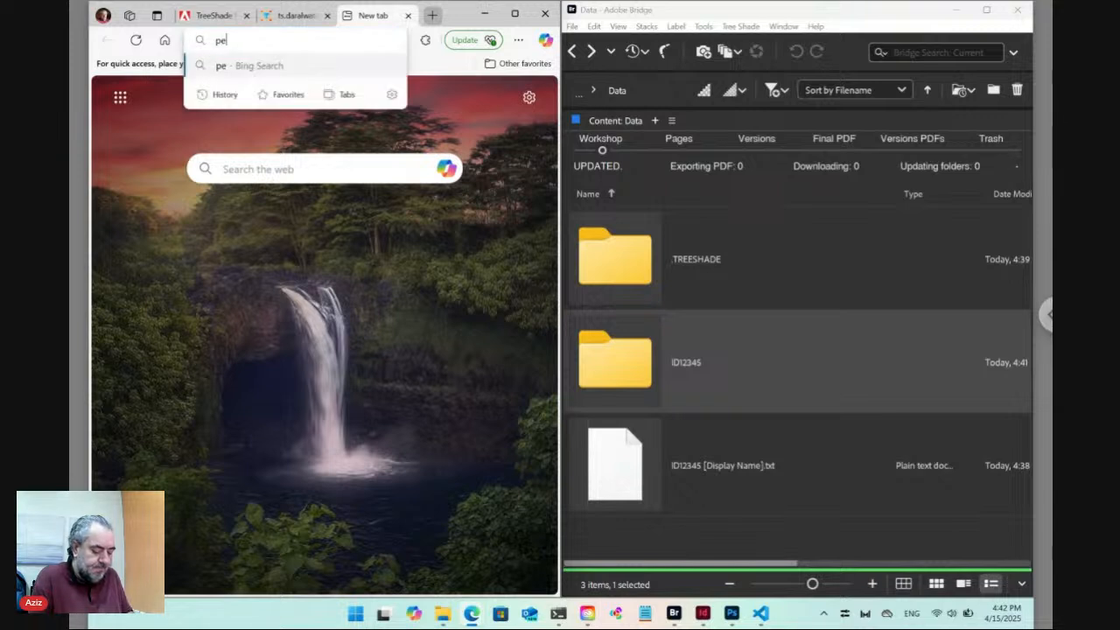
type("s.com")
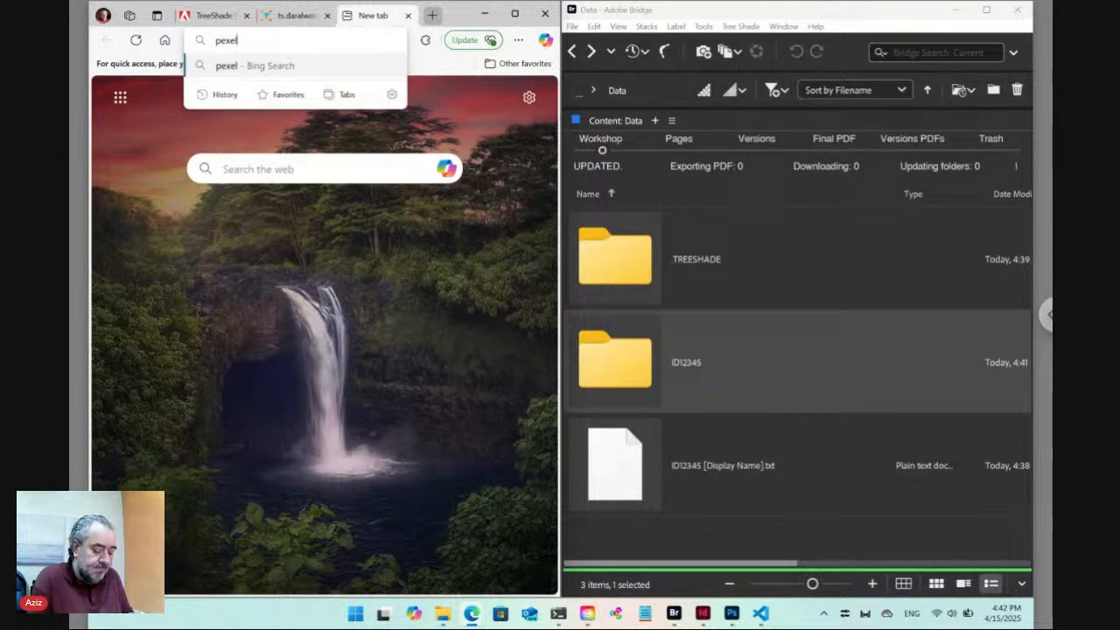
key("Return")
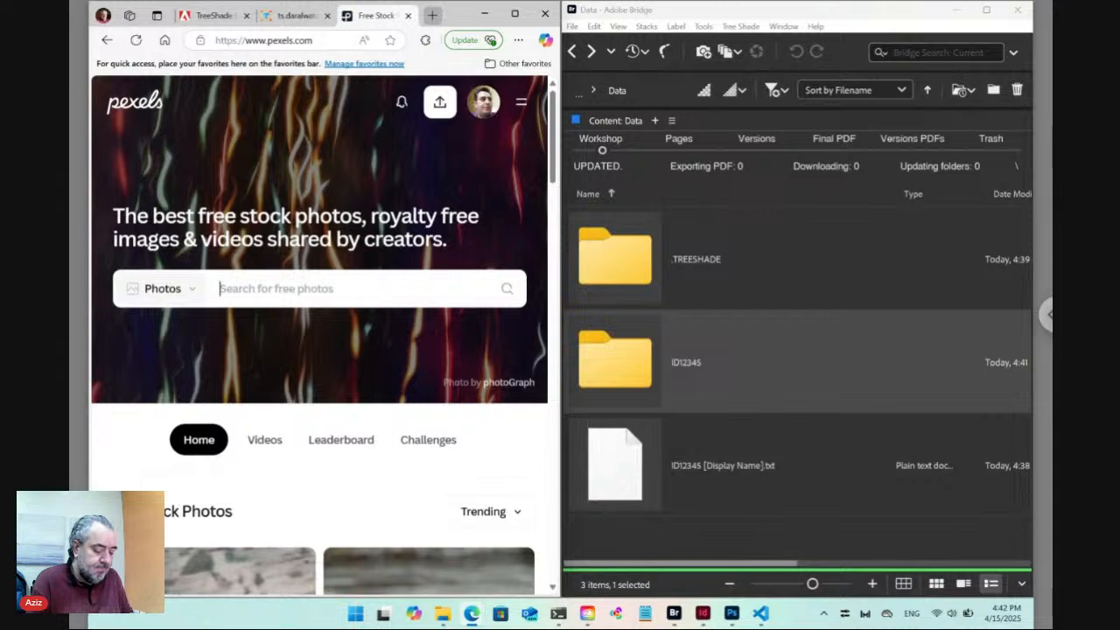
type("cairo")
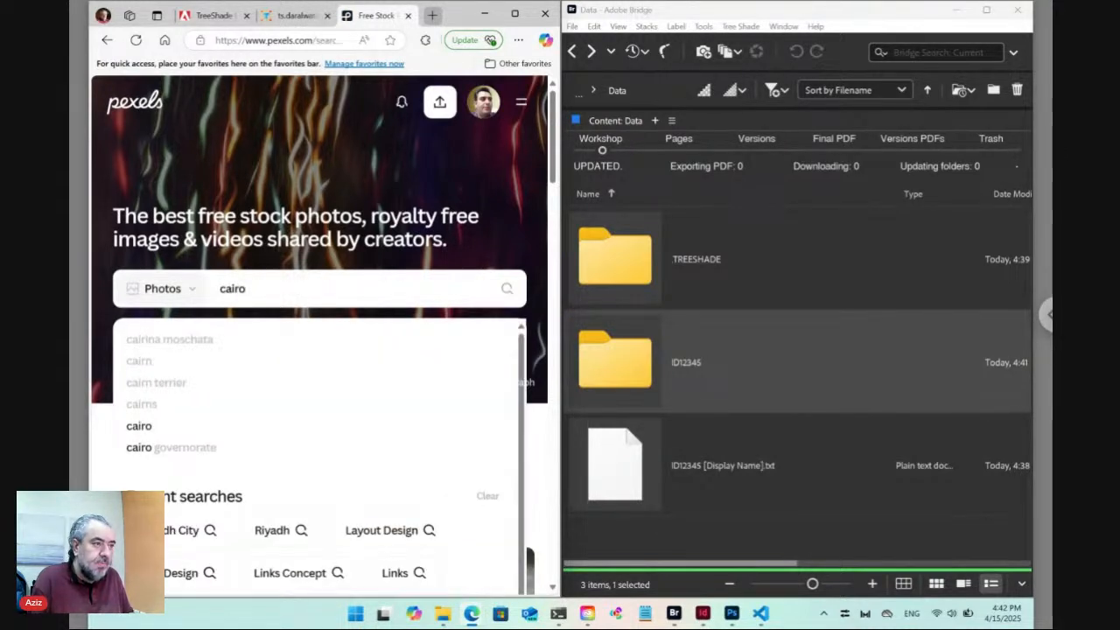
key("Return")
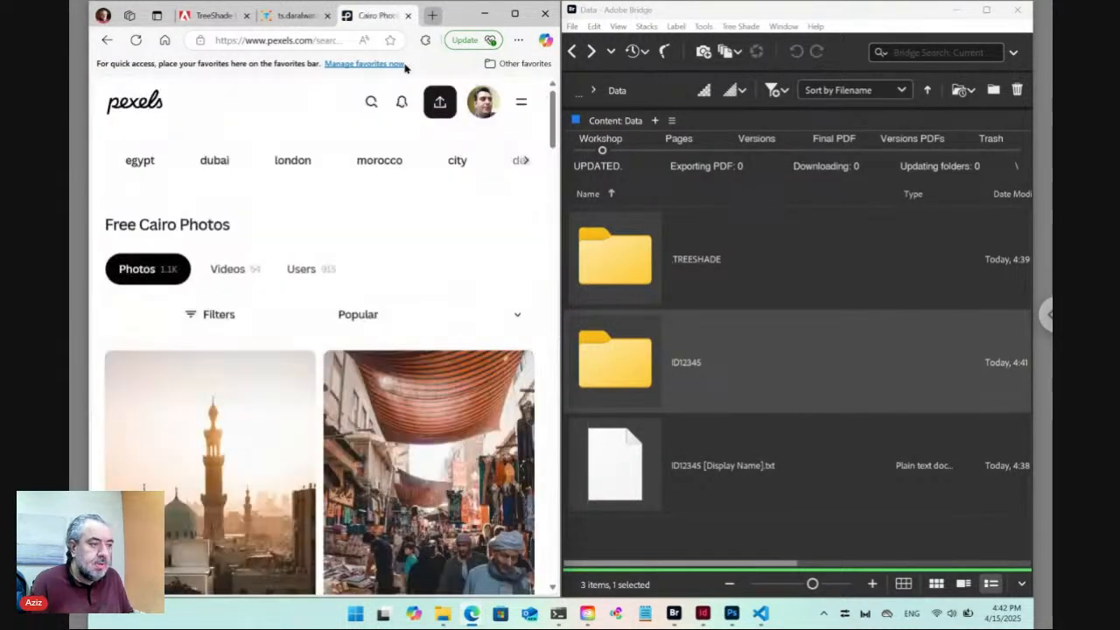
Download the first Cairo minaret photo and drop it into the form's City image field.
left_click(240, 425)
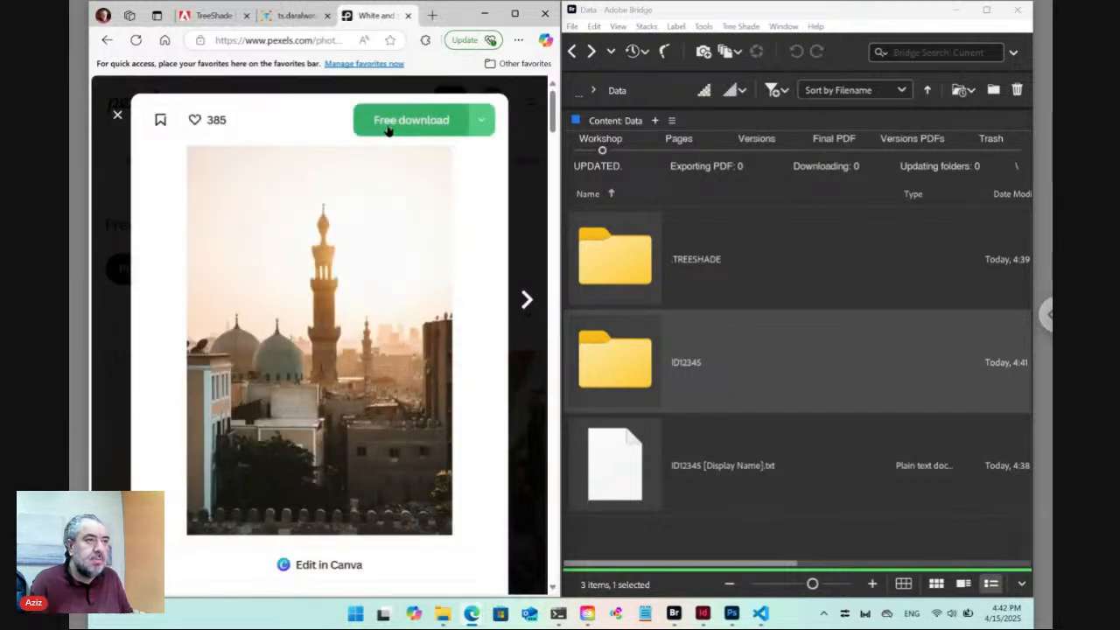
left_click(385, 130)
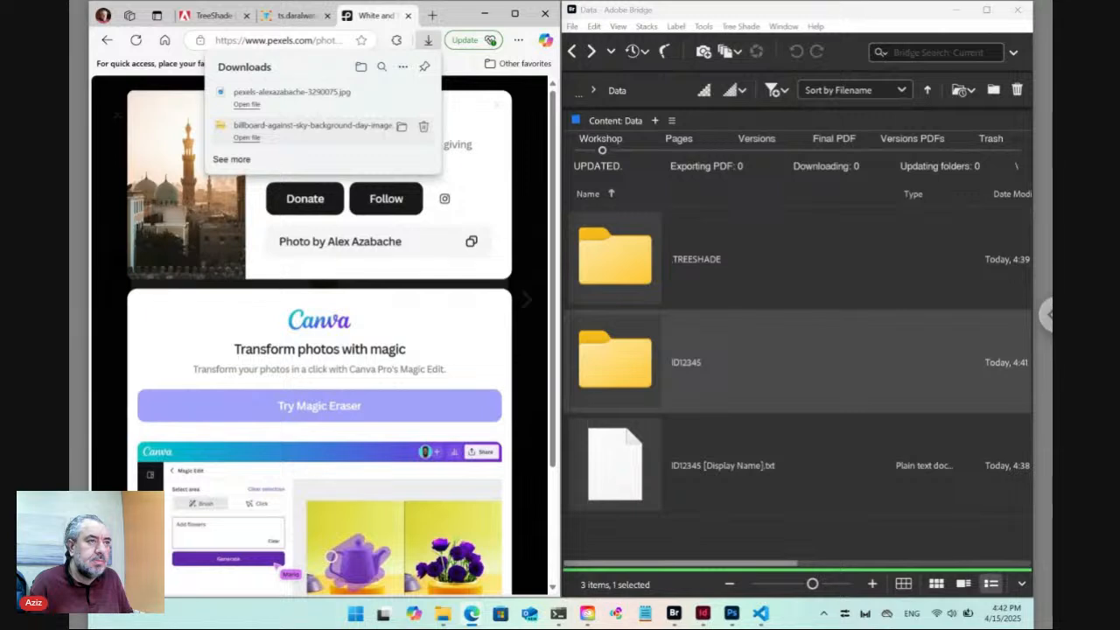
left_click_drag(289, 103, 337, 288)
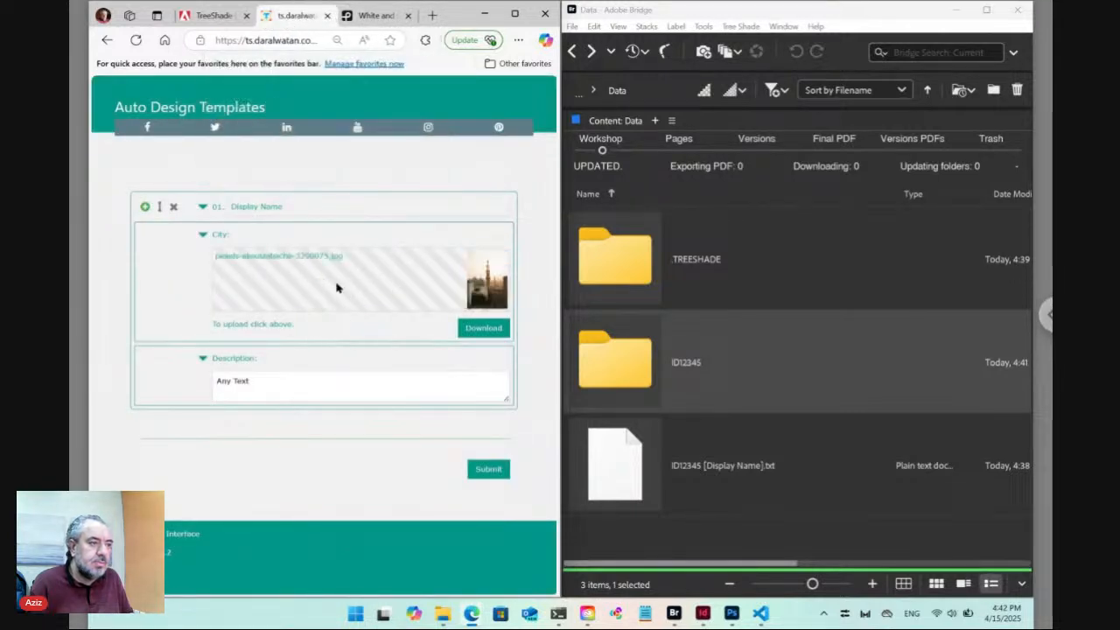
Retitle item 01 as Cairo and replace its Any Text description with Capital of Egypt.
left_click(252, 239)
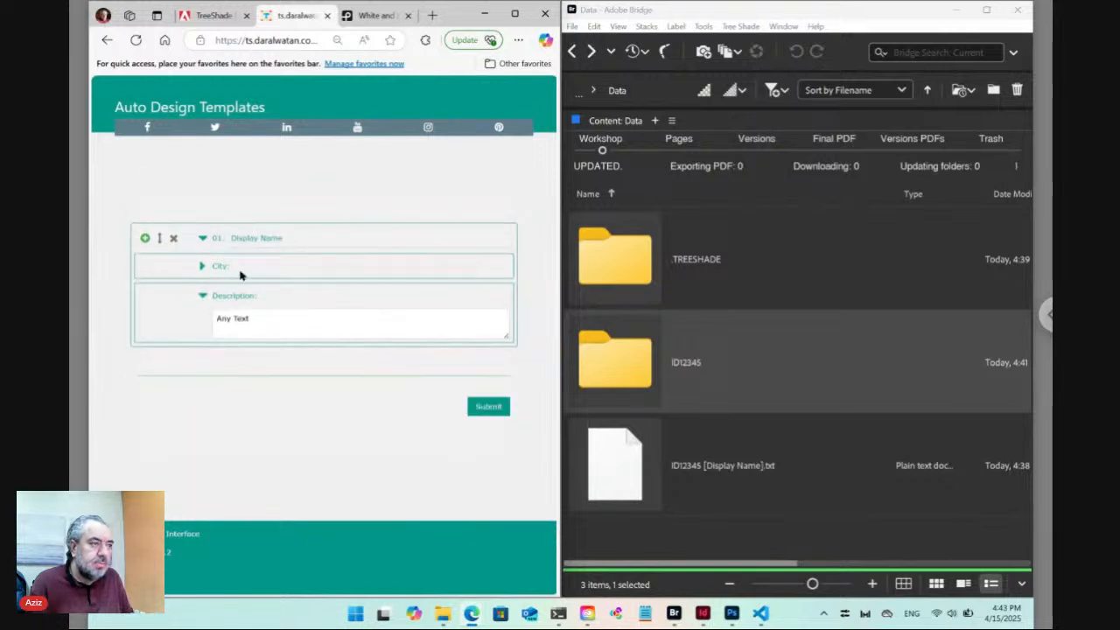
left_click(203, 272)
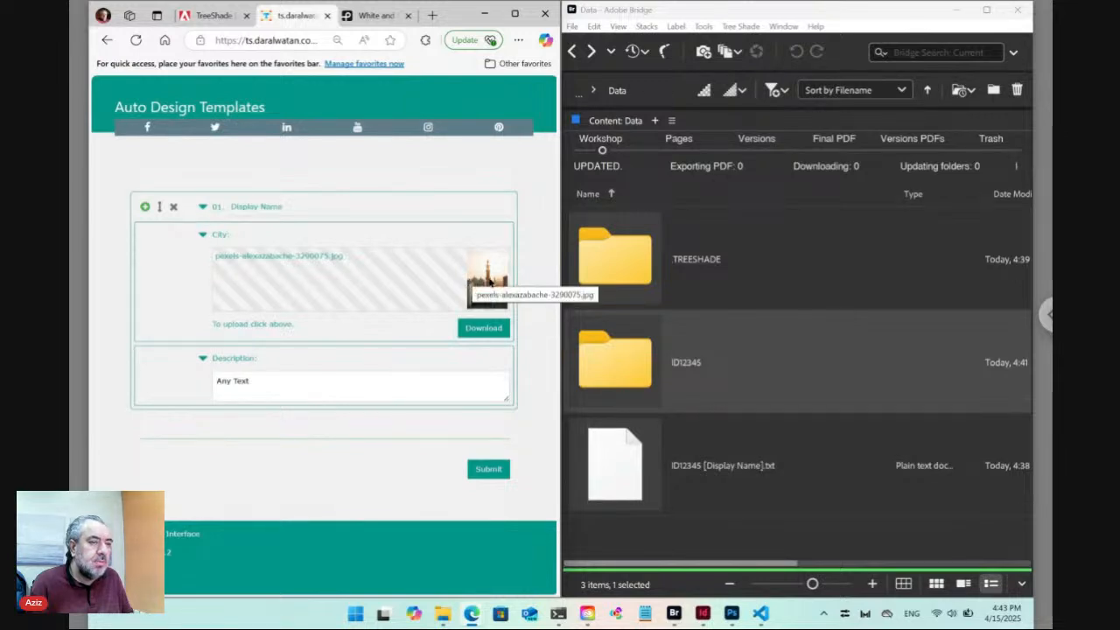
triple_click(252, 205)
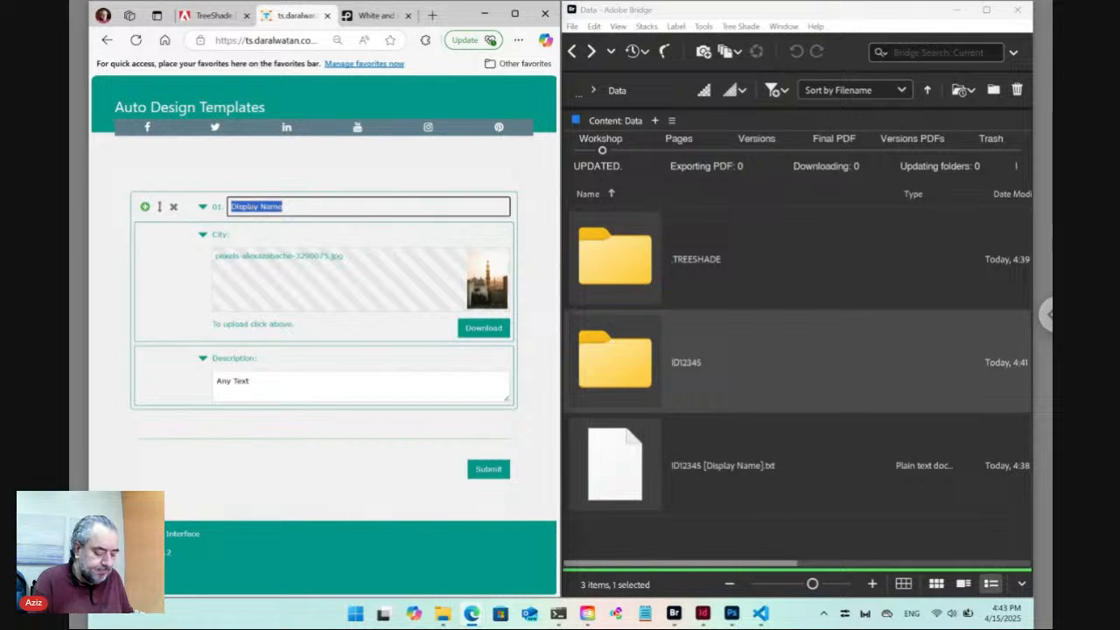
type("Ci")
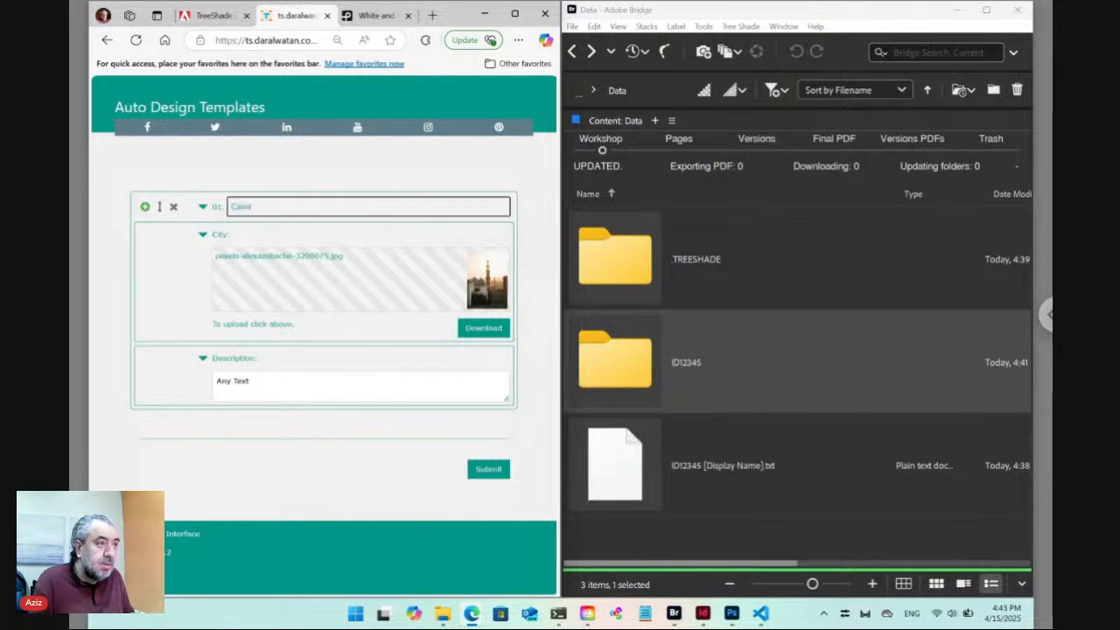
left_click(274, 383)
triple_click(274, 383)
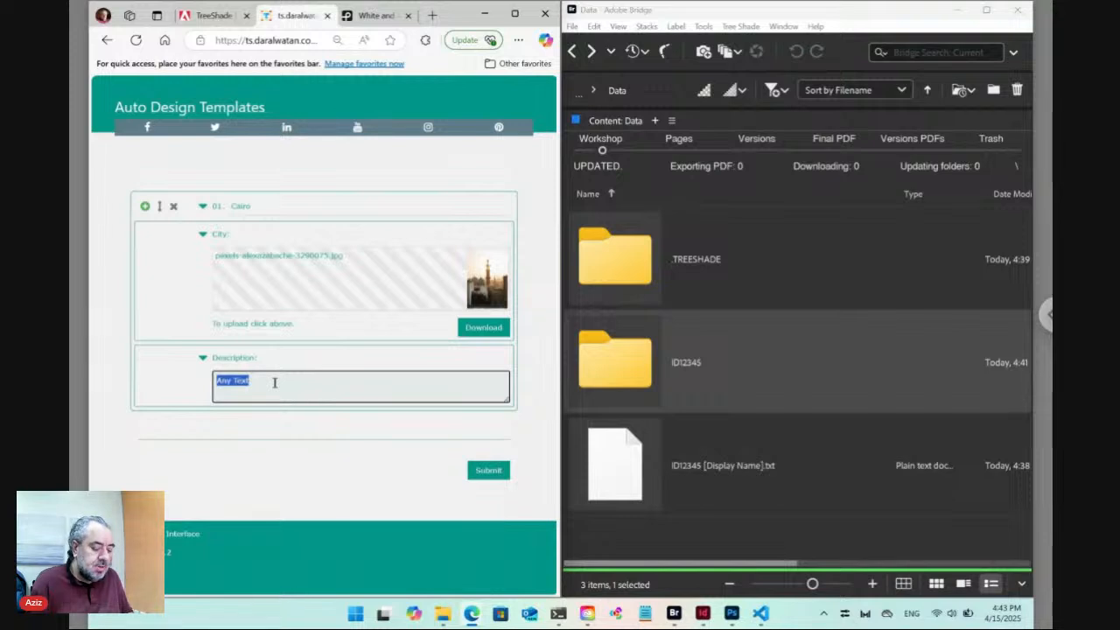
type("Capital o")
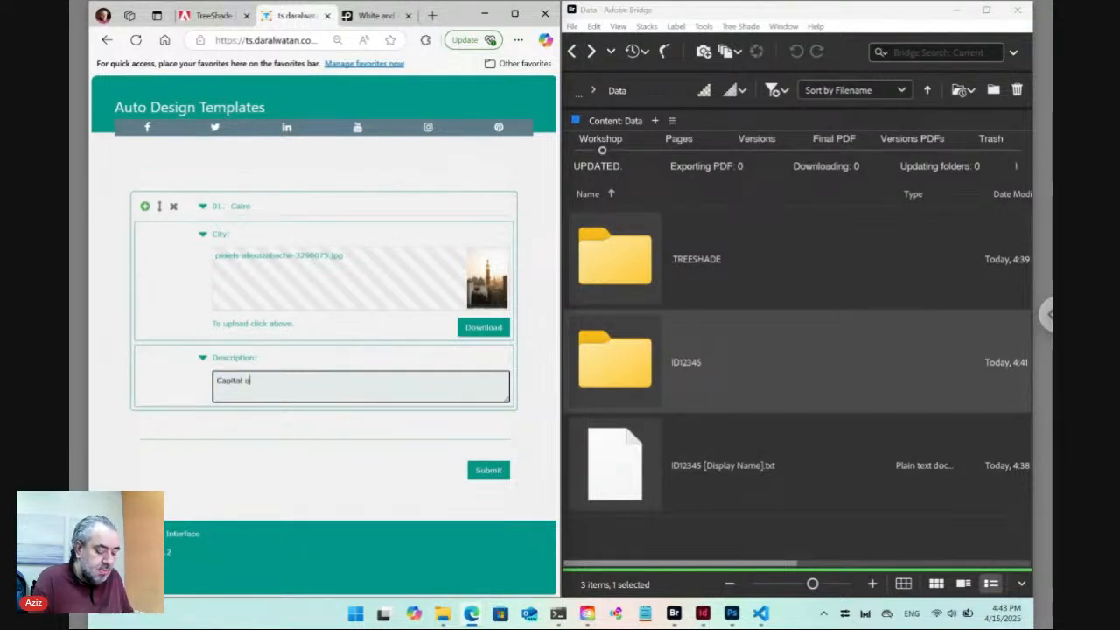
type("f E")
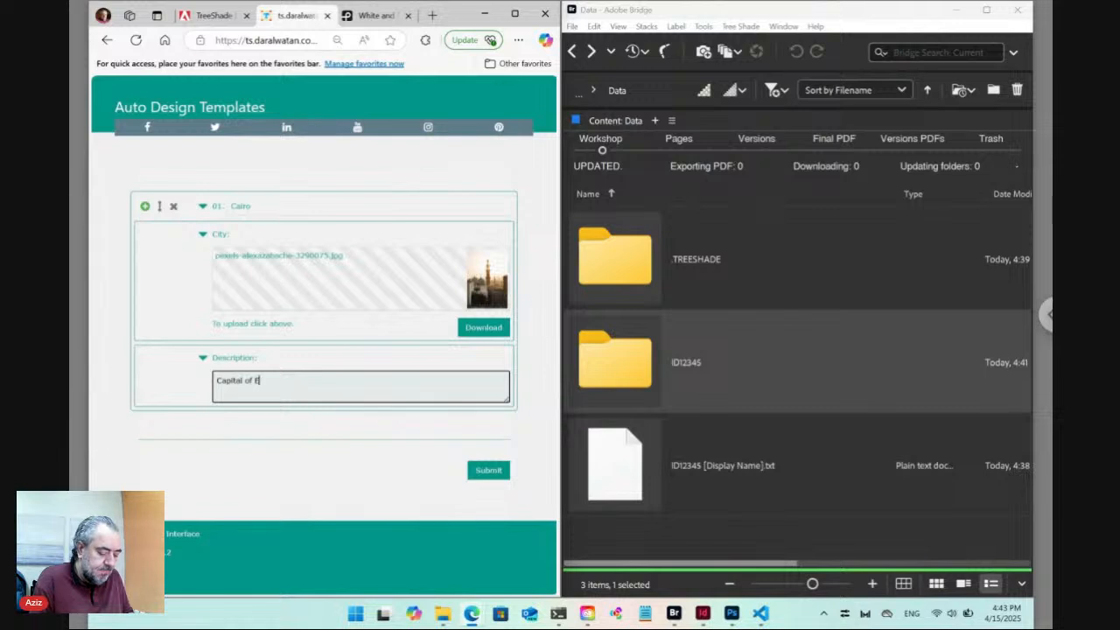
type("g")
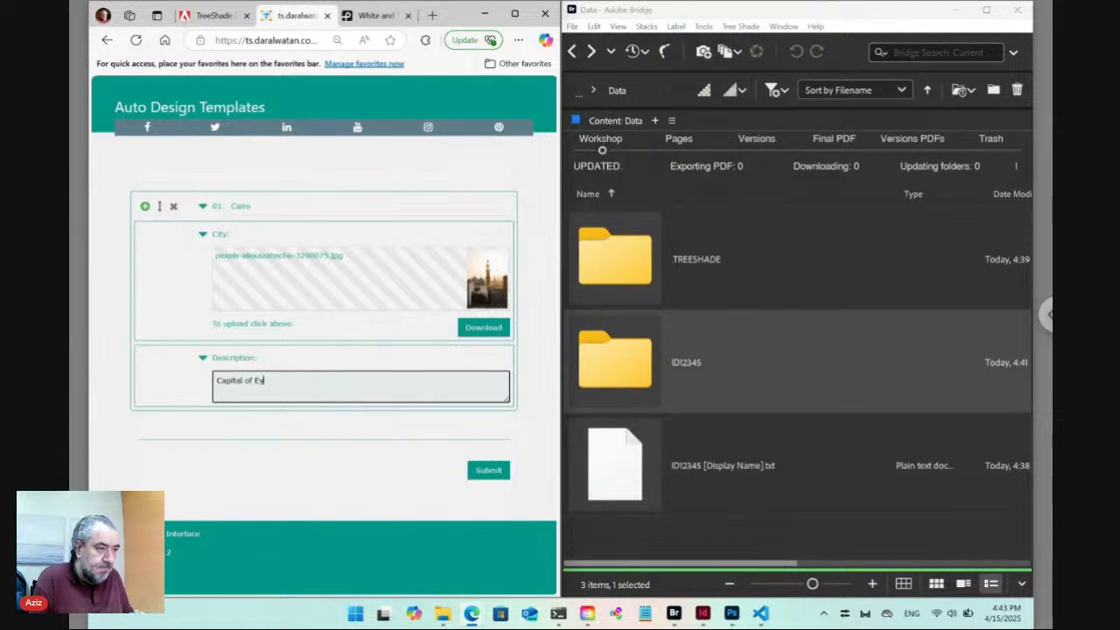
type("ypt")
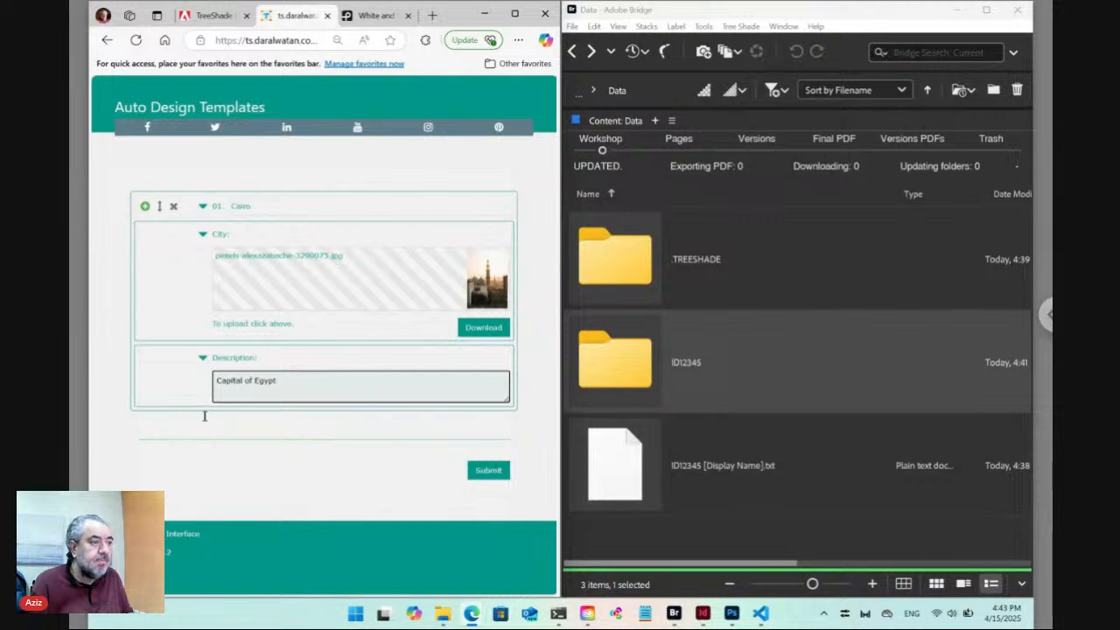
Duplicate item 01 with the green plus, collapse Cairo, and rename item 02 to Riyadh.
left_click(145, 207)
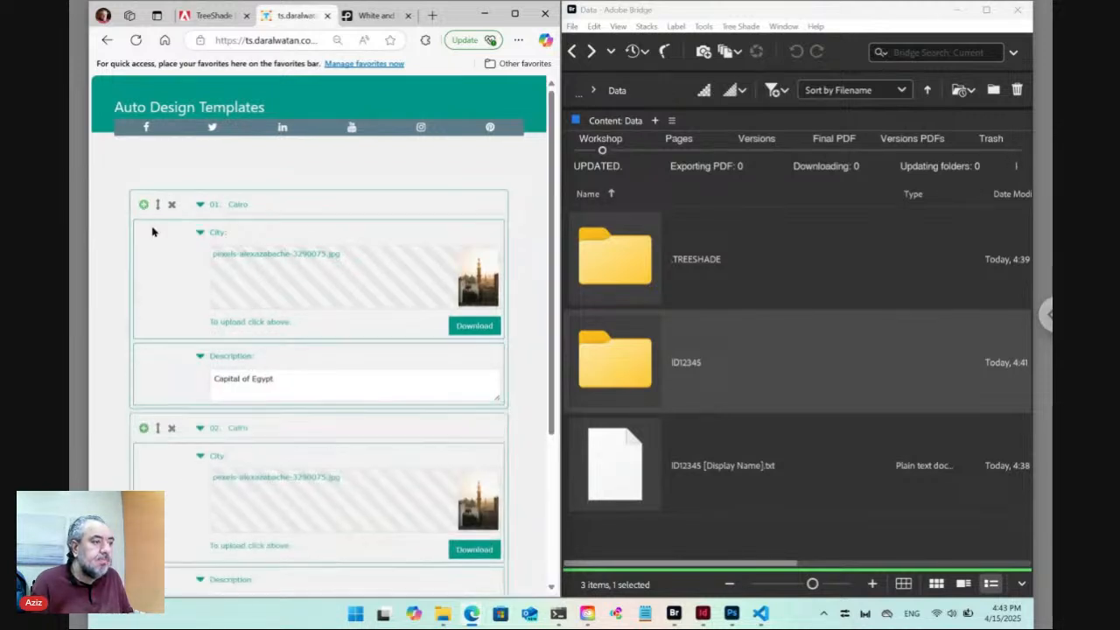
scroll(320, 412, "down", 1)
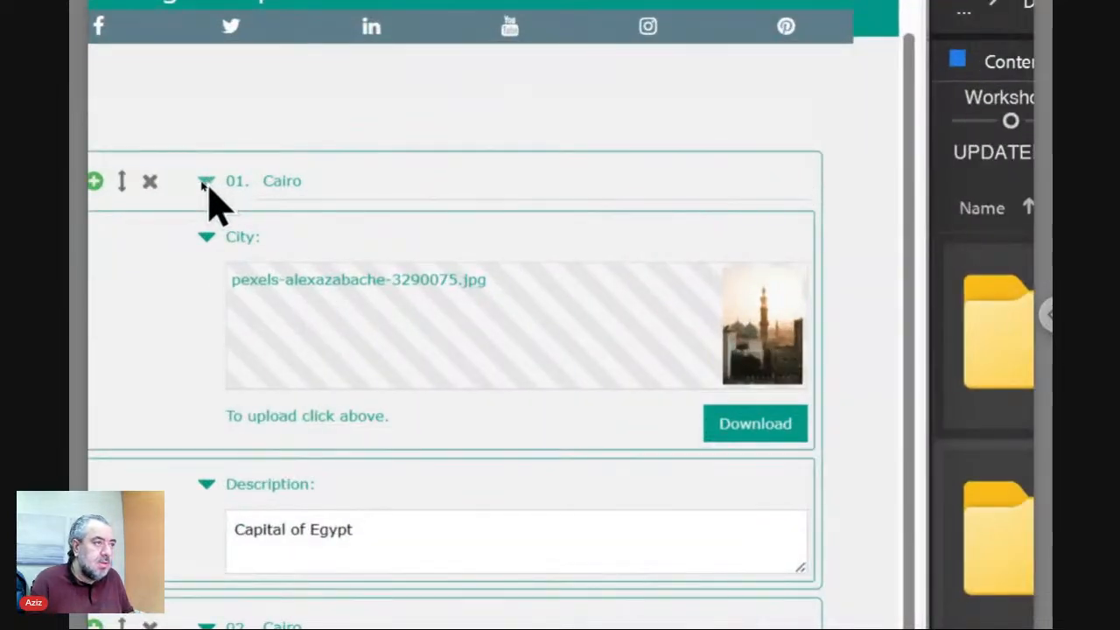
left_click(201, 182)
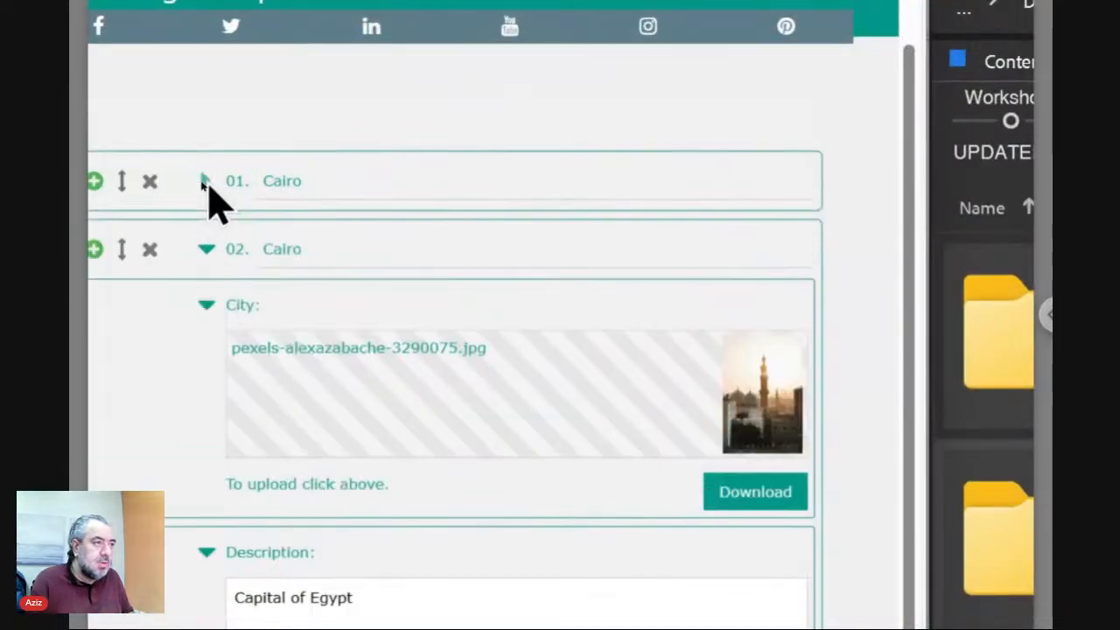
left_click(203, 181)
left_click(203, 181)
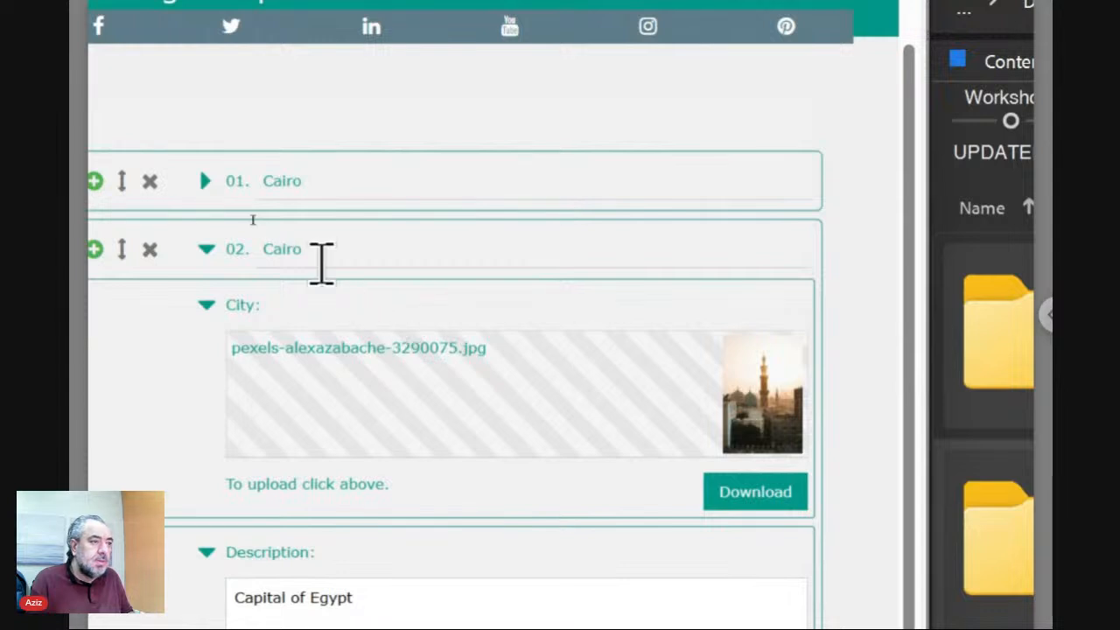
left_click(299, 248)
double_click(299, 249)
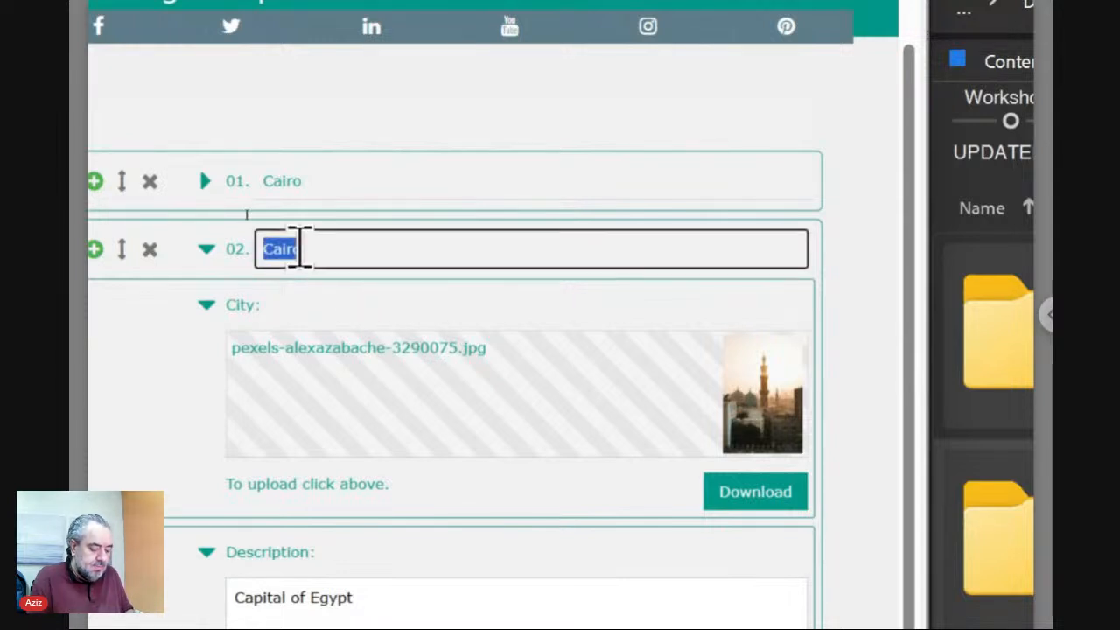
type("Riyadh")
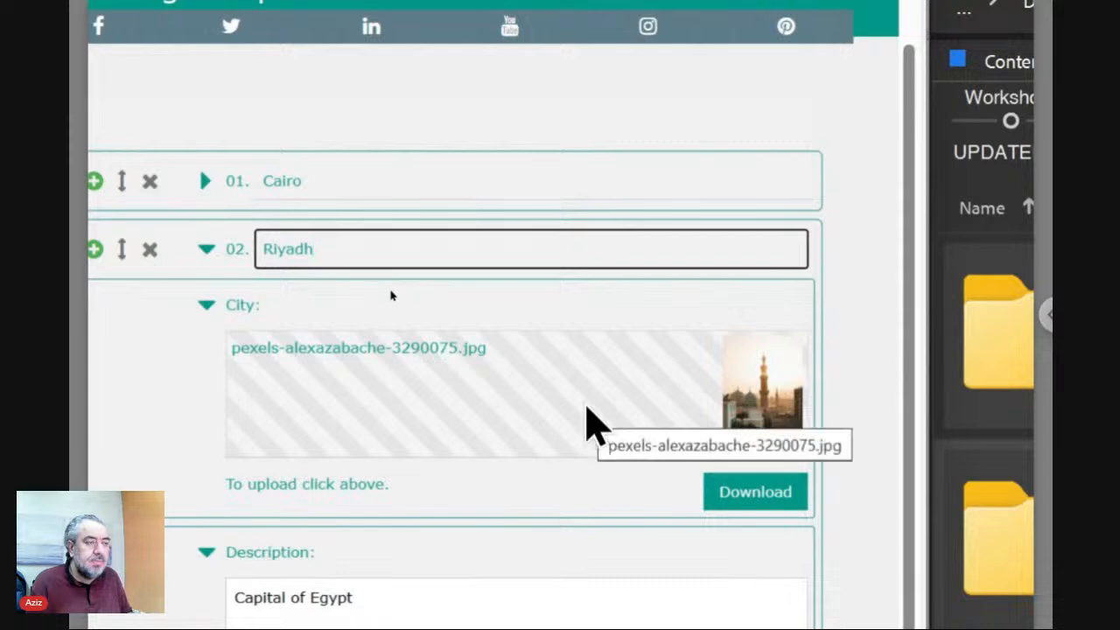
Upload pexels-mdamirumar-30320202.jpg as Riyadh's City image and set its description to Capital of Saudi Arabia.
left_click(586, 407)
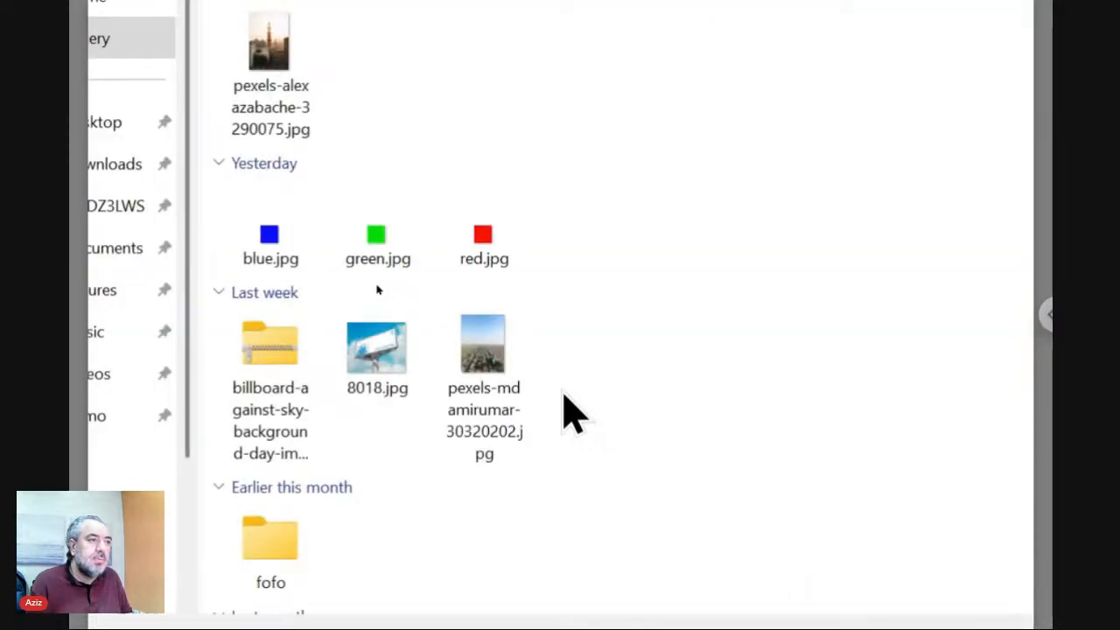
left_click(487, 362)
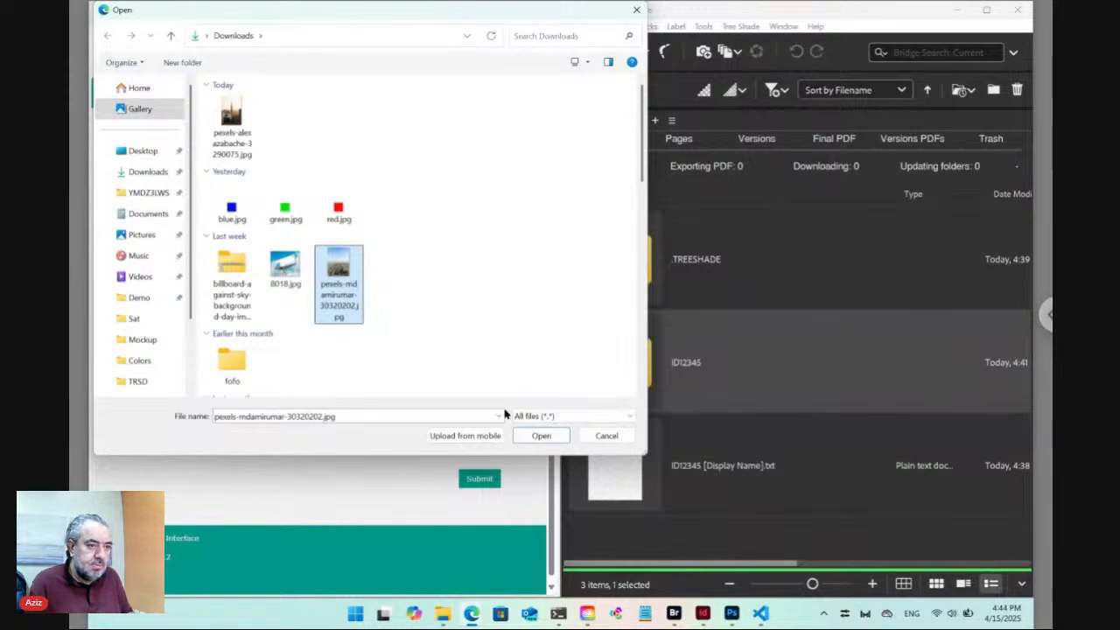
left_click(536, 434)
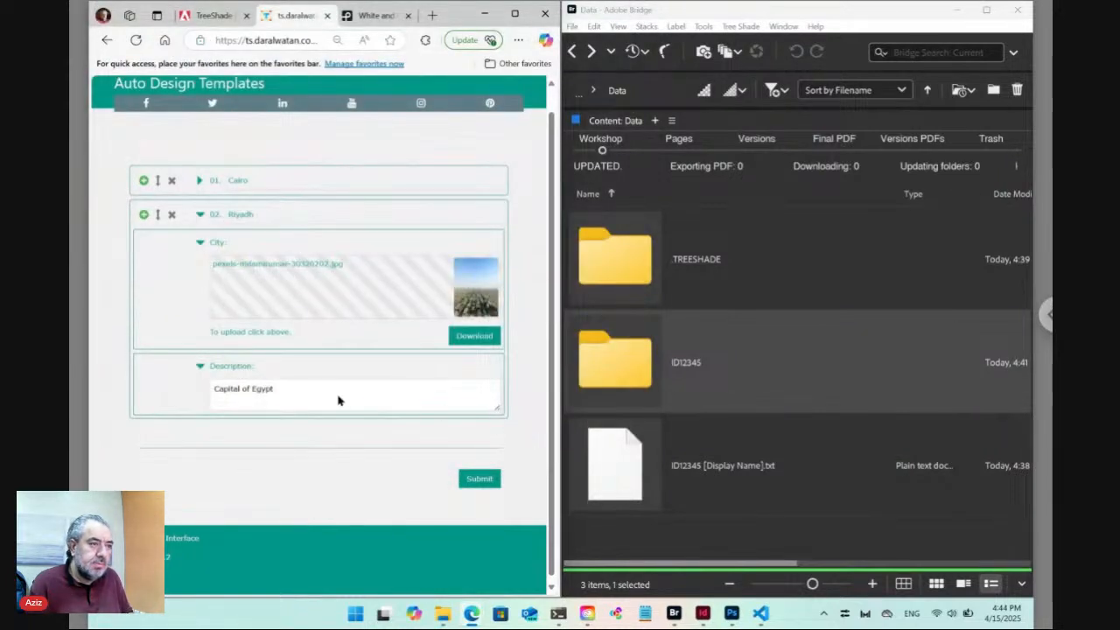
left_click(291, 393)
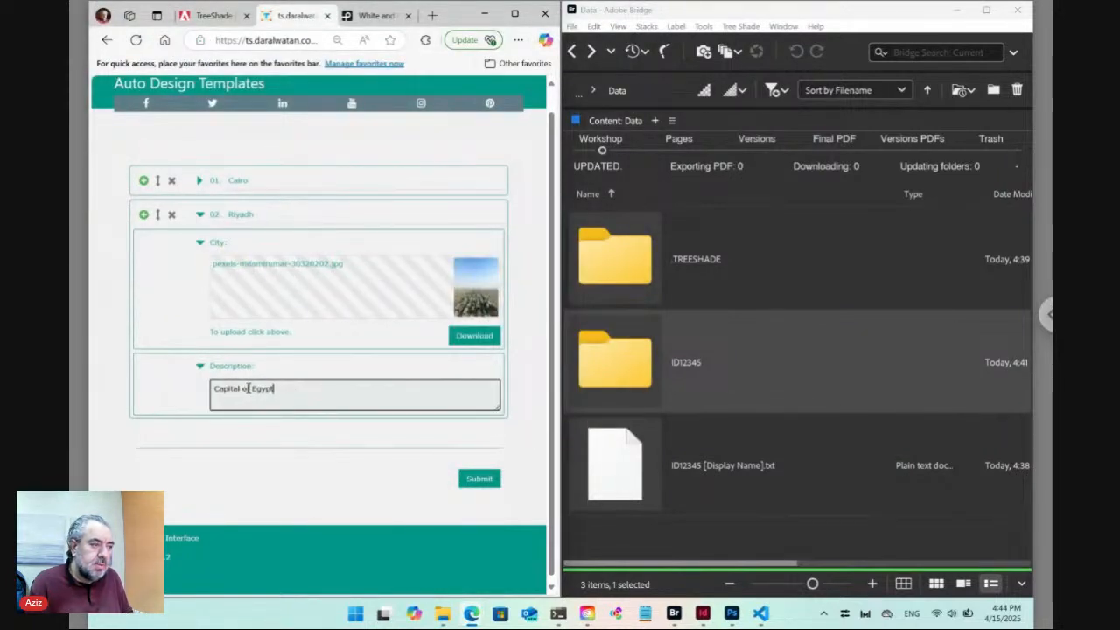
left_click_drag(252, 389, 306, 387)
type("S")
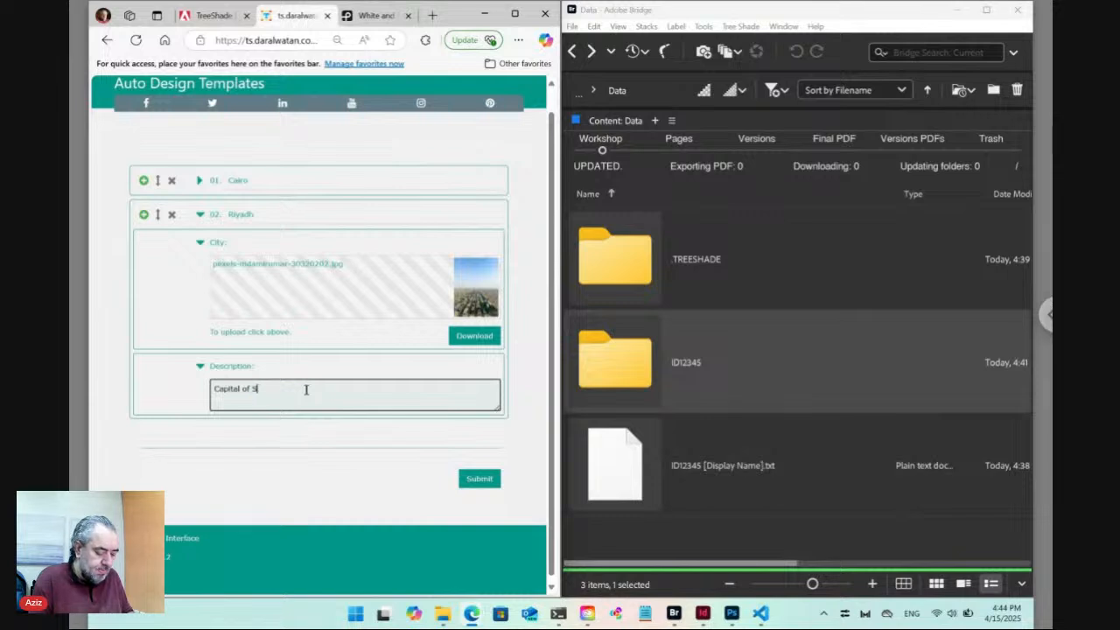
type("audi Arabia")
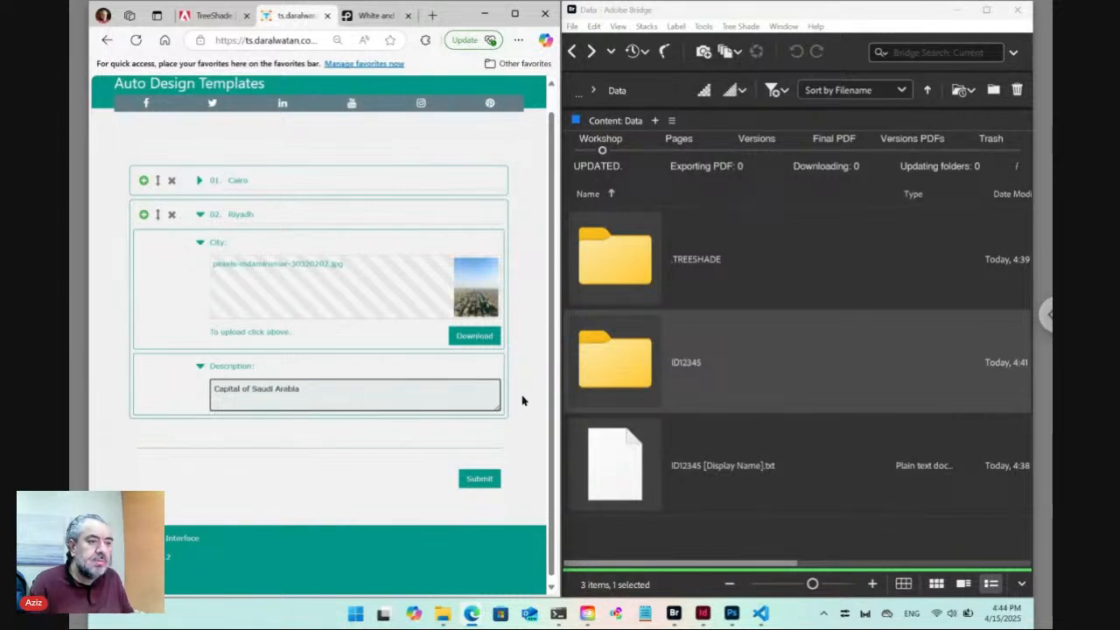
left_click(522, 400)
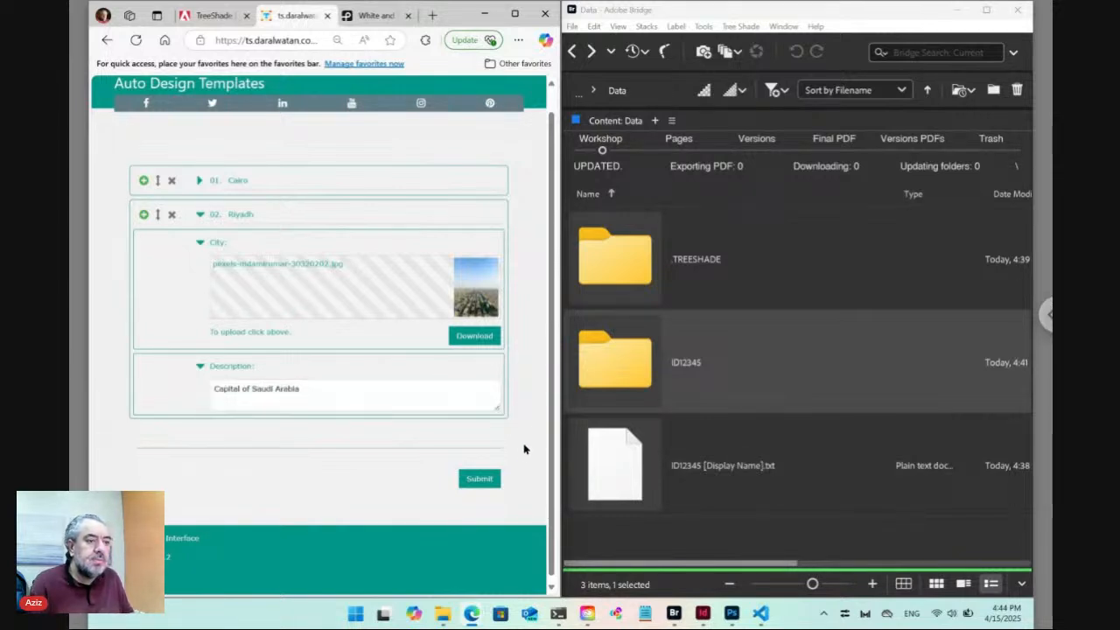
Submit the edited form and check that Bridge's Data folder shows ID12345 [Cairo].txt.
left_click(480, 480)
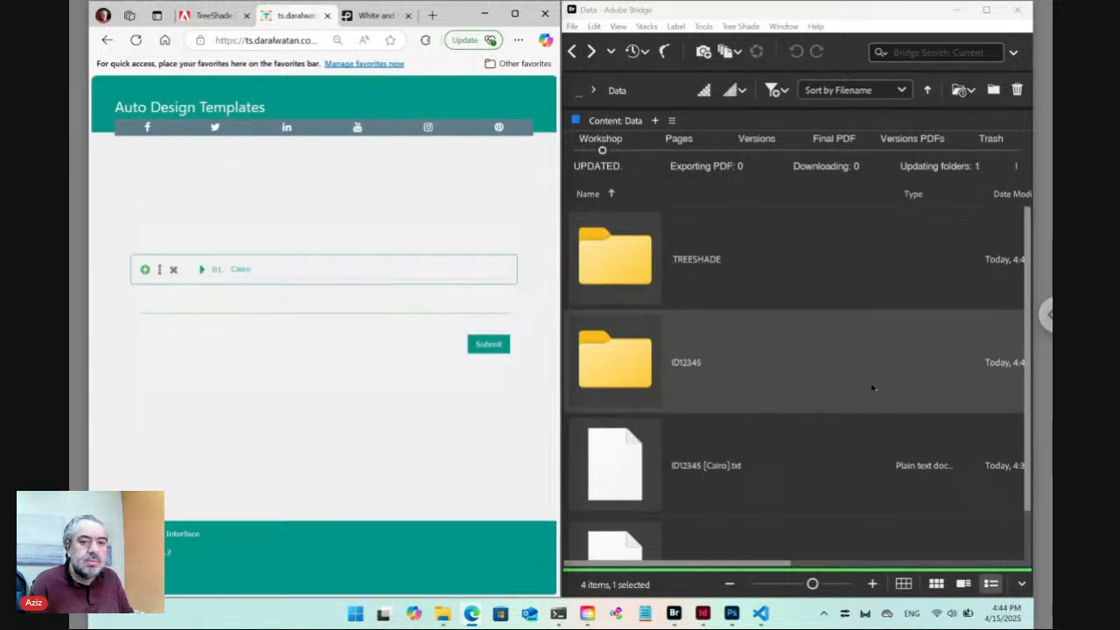
mouse_move(1026, 383)
left_mouse_down()
mouse_move(1028, 451)
mouse_move(1024, 381)
left_mouse_up()
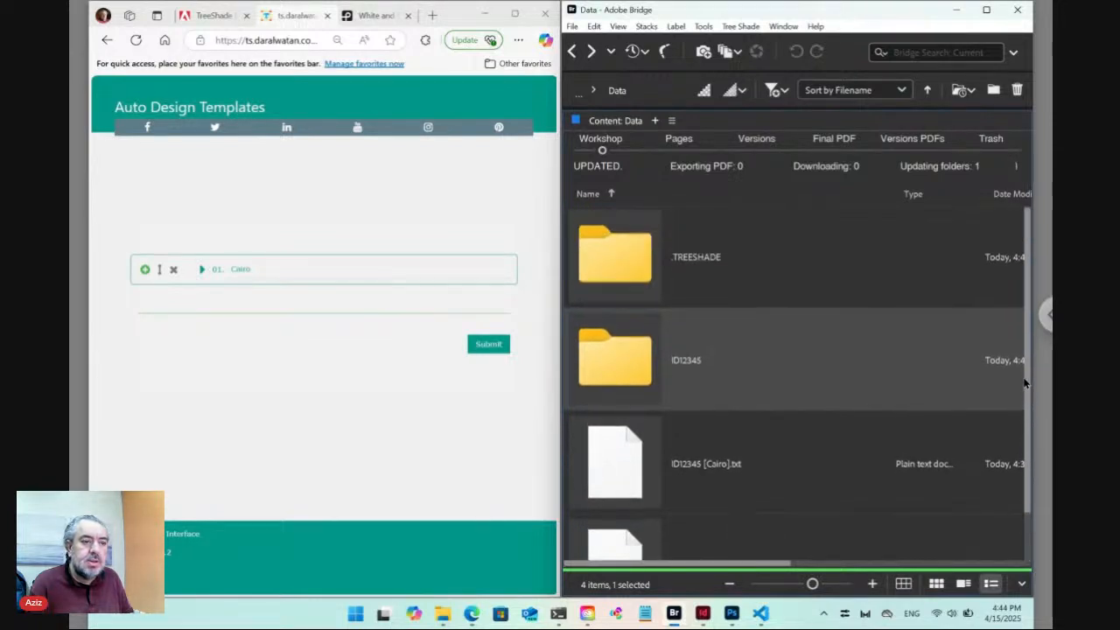
Add a second entry below Cairo, rename it Riyadh and expand its fields.
left_click(146, 271)
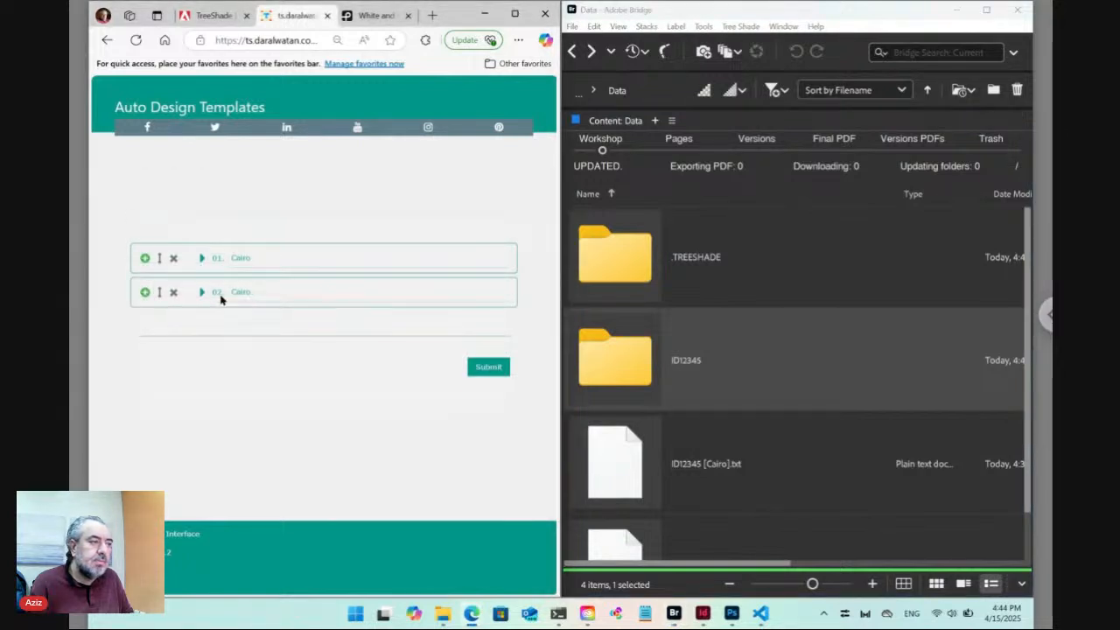
left_click(250, 293)
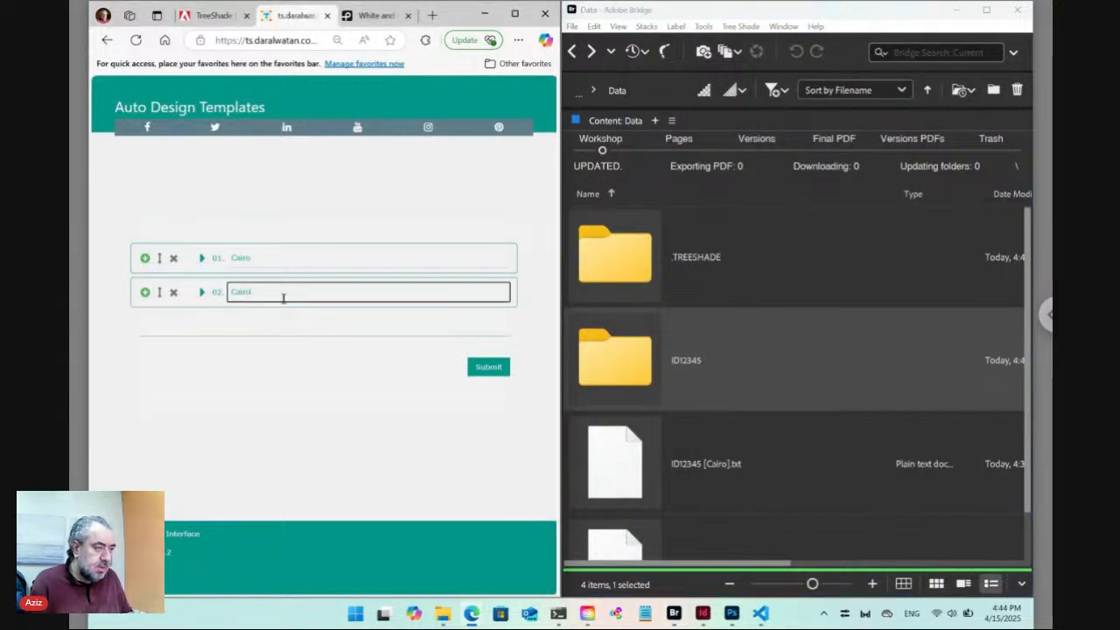
key("Return")
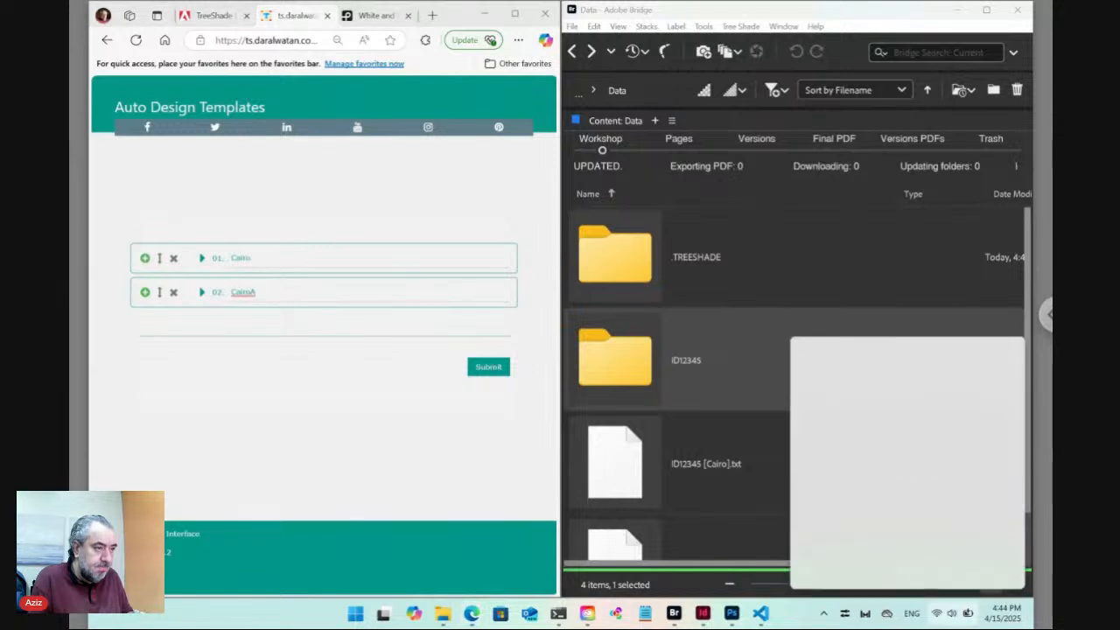
left_click(248, 293)
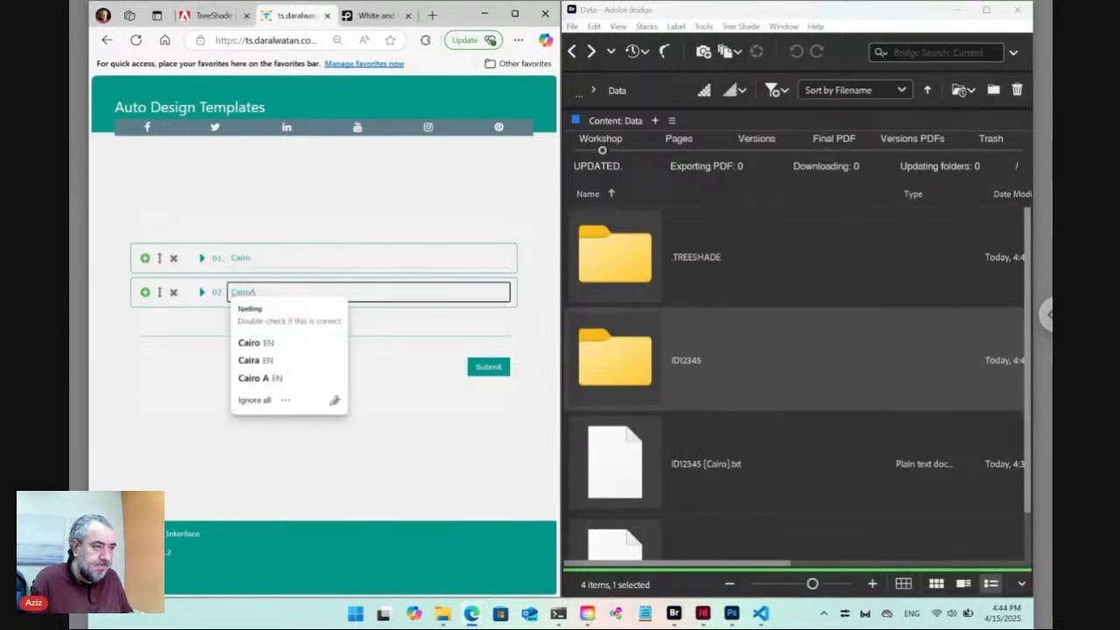
key("ctrl+a")
type("Ri")
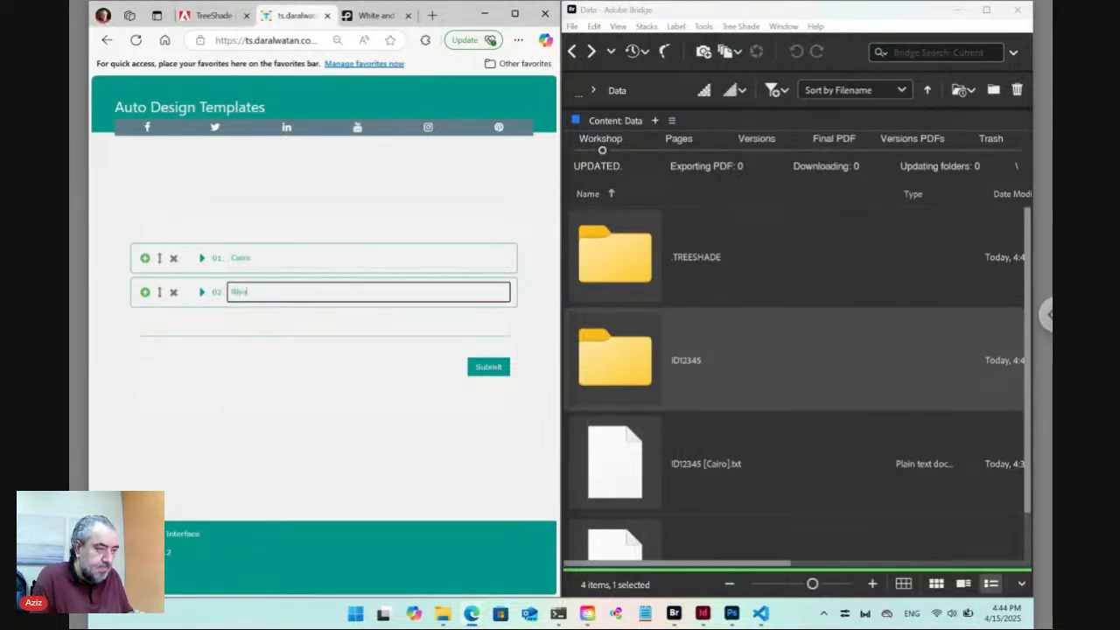
key("Return")
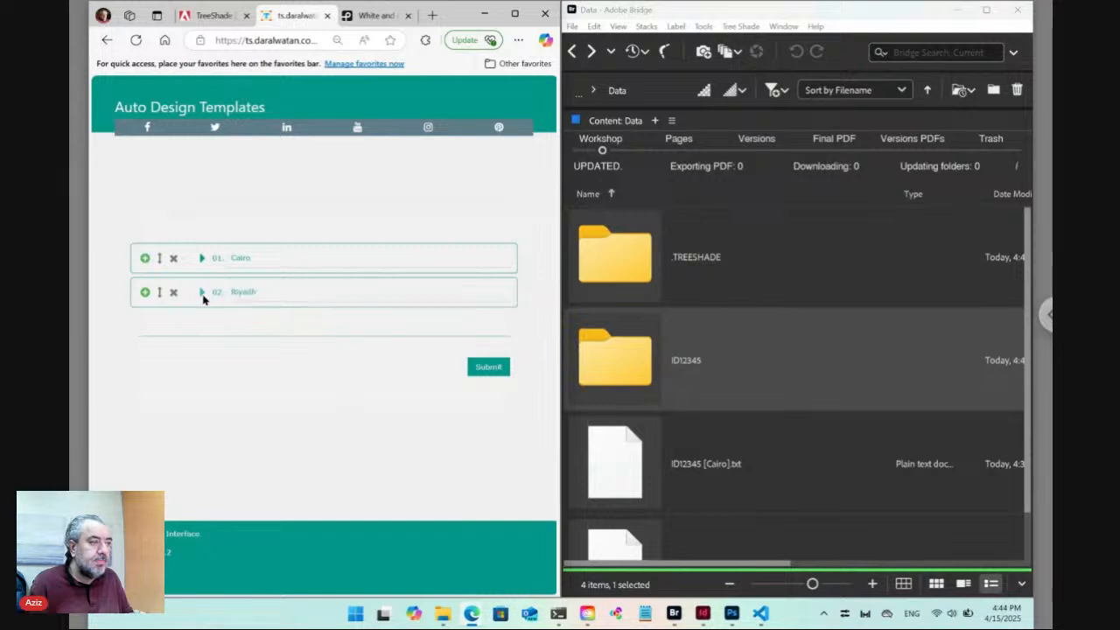
left_click(203, 292)
Give Riyadh the pexels city photo and change the description's 'Egypt' to 'Saudi Arabia'.
left_click(402, 323)
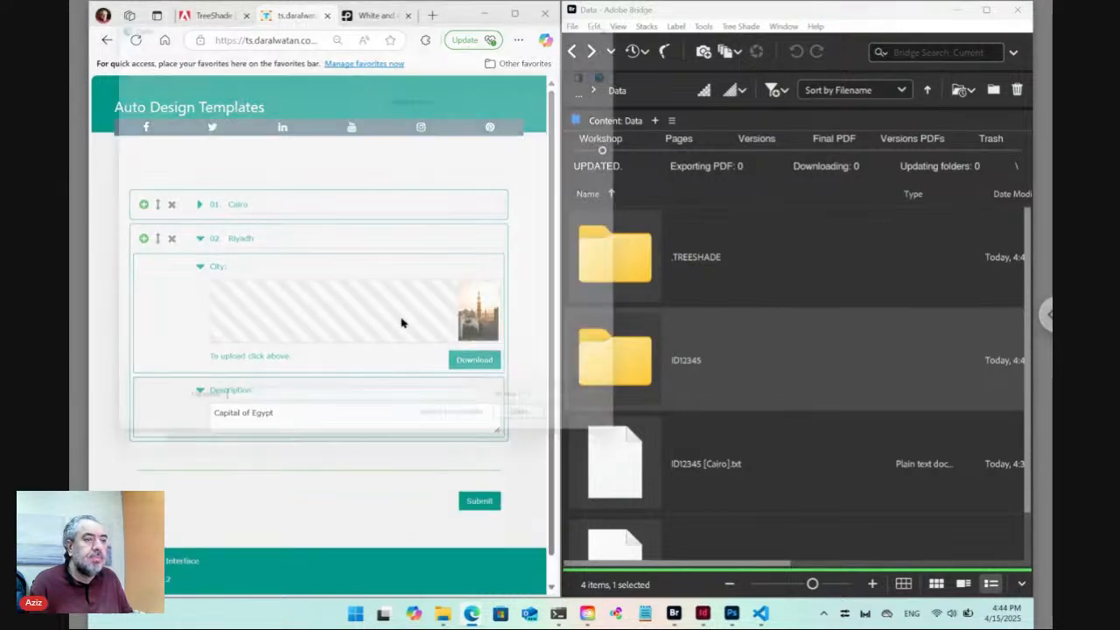
left_click(338, 271)
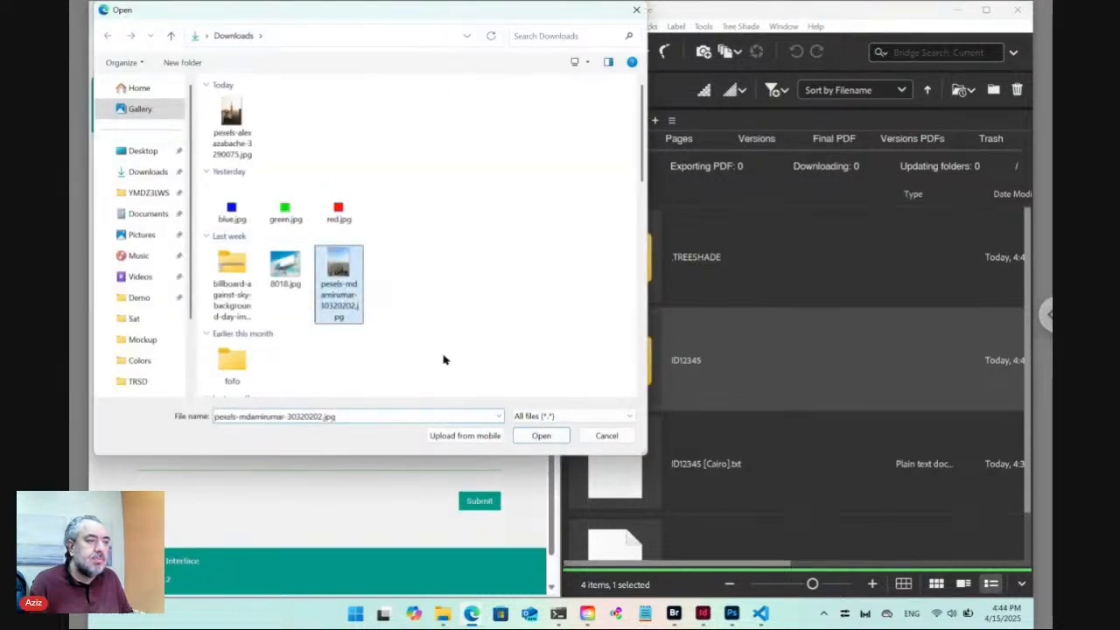
left_click(541, 435)
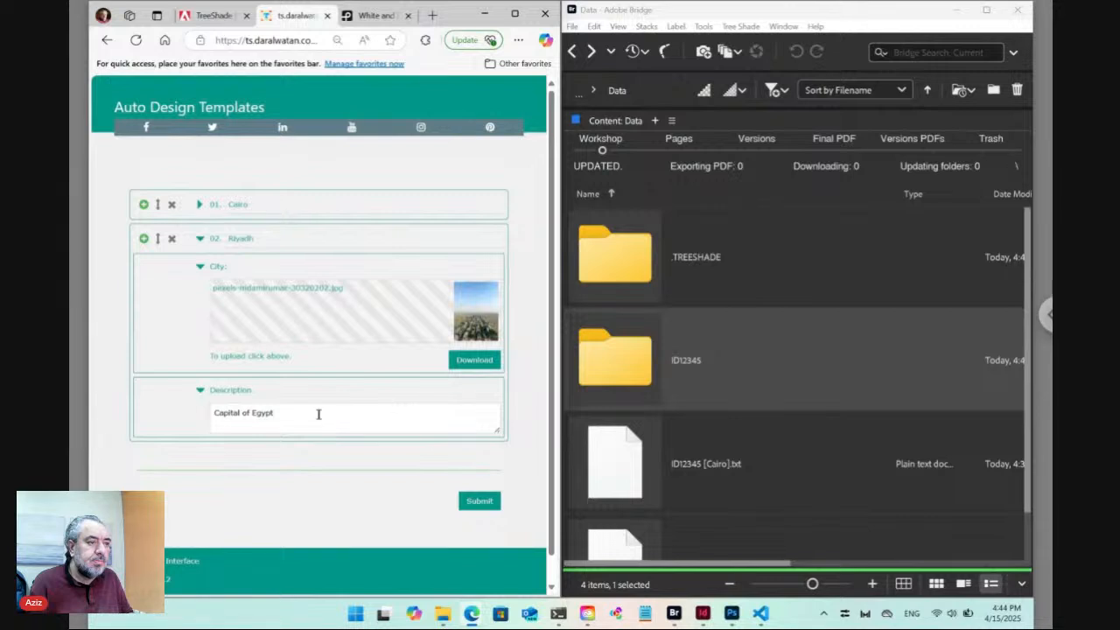
left_click_drag(253, 413, 278, 414)
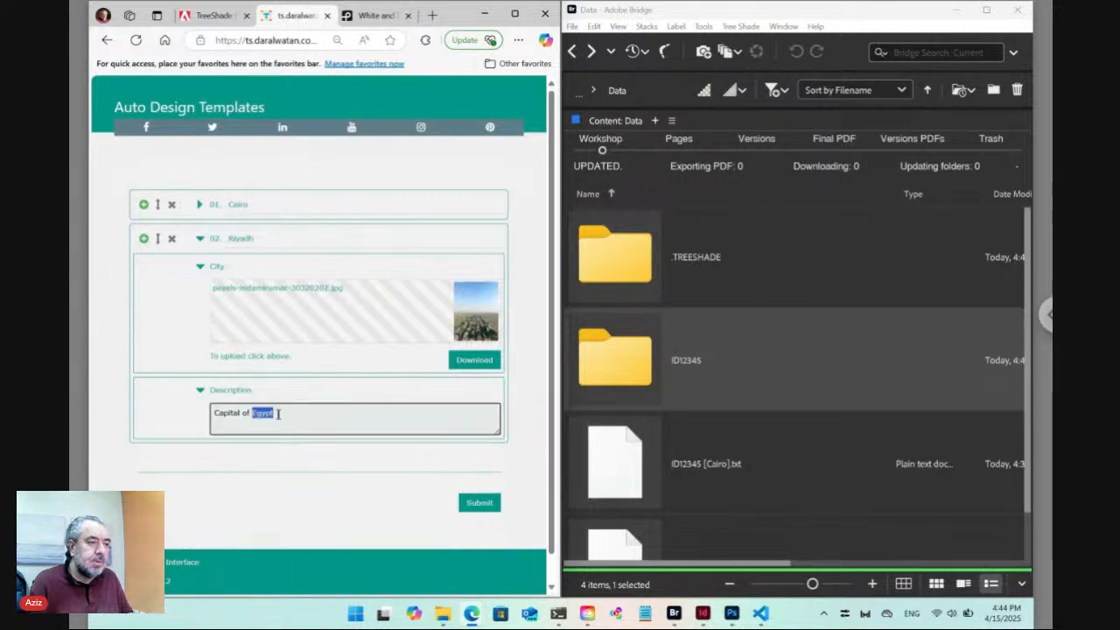
type("Saudi")
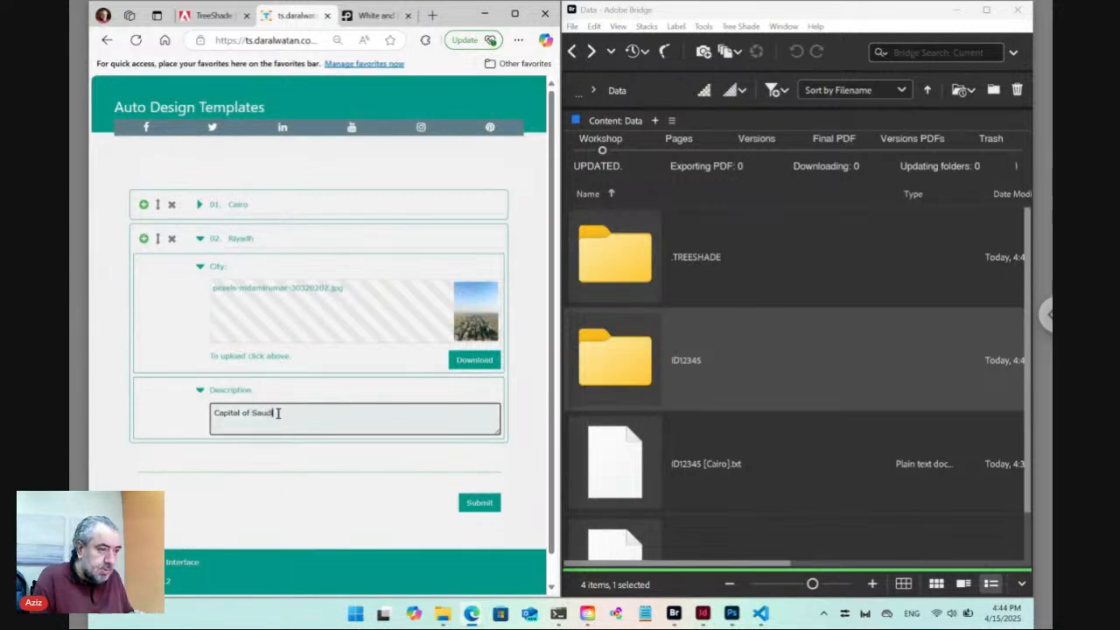
type(" Arabia")
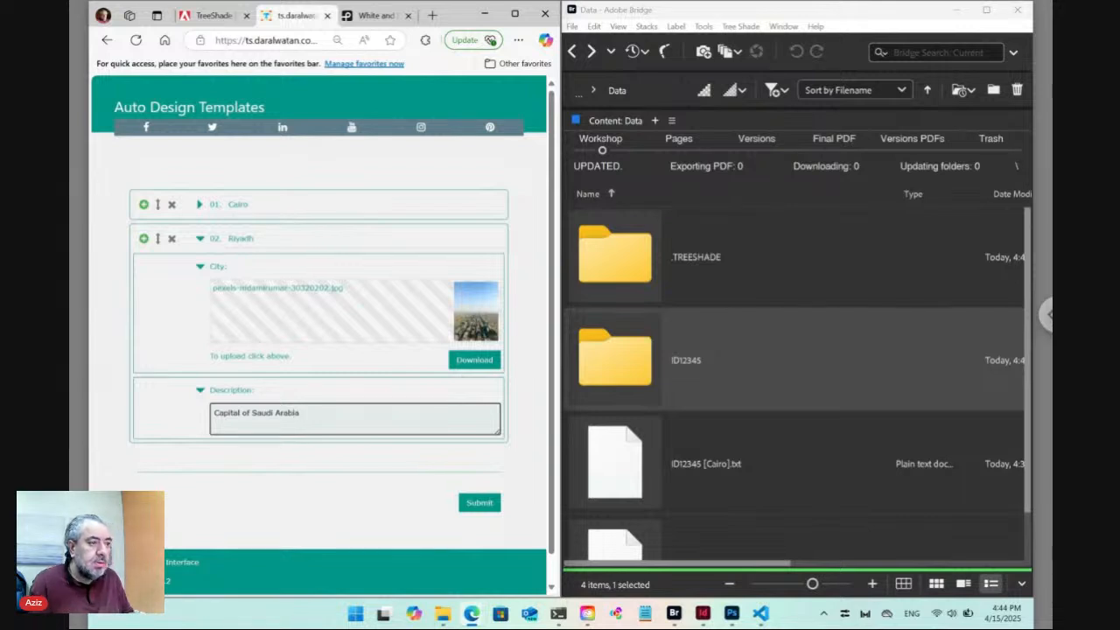
Submit the form with the Riyadh entry and scroll Bridge's Data folder to the new files.
left_click(371, 469)
left_click(477, 503)
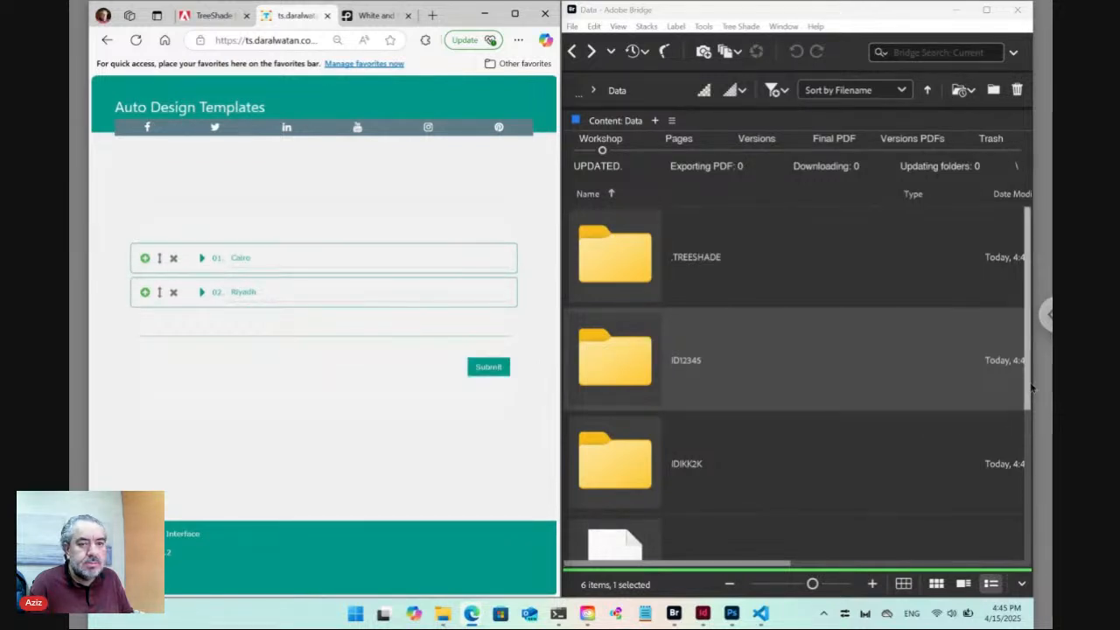
left_click_drag(1032, 387, 1027, 534)
Select the ID12345 [Cairo].txt and IDIKK2K [Riyadh].txt files to inspect them.
left_click(719, 366)
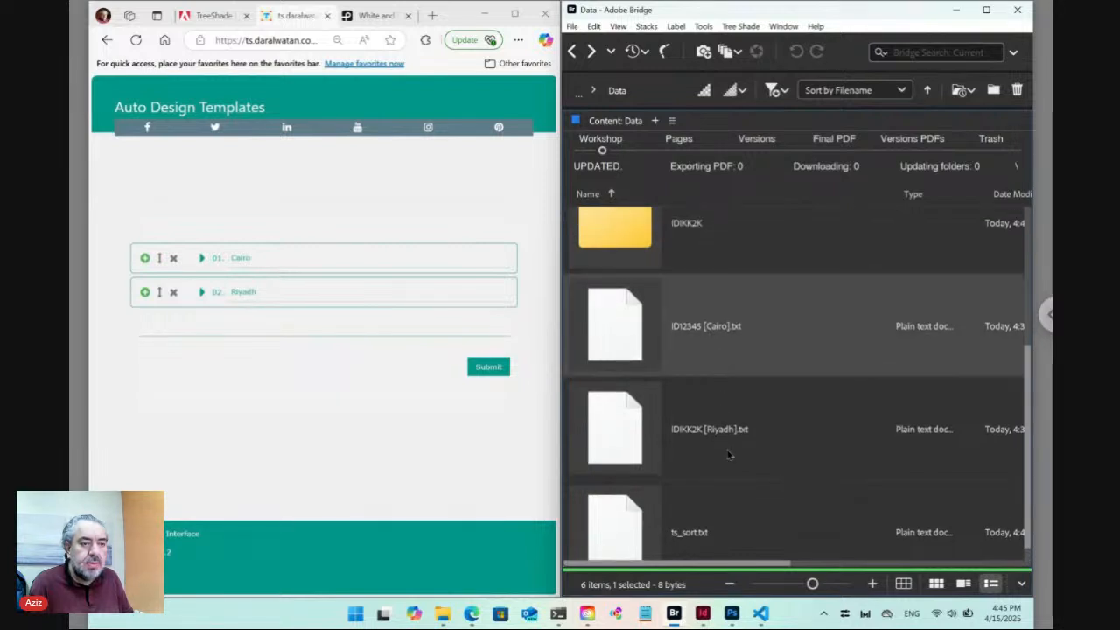
left_click(728, 453)
left_click(739, 351, "ctrl")
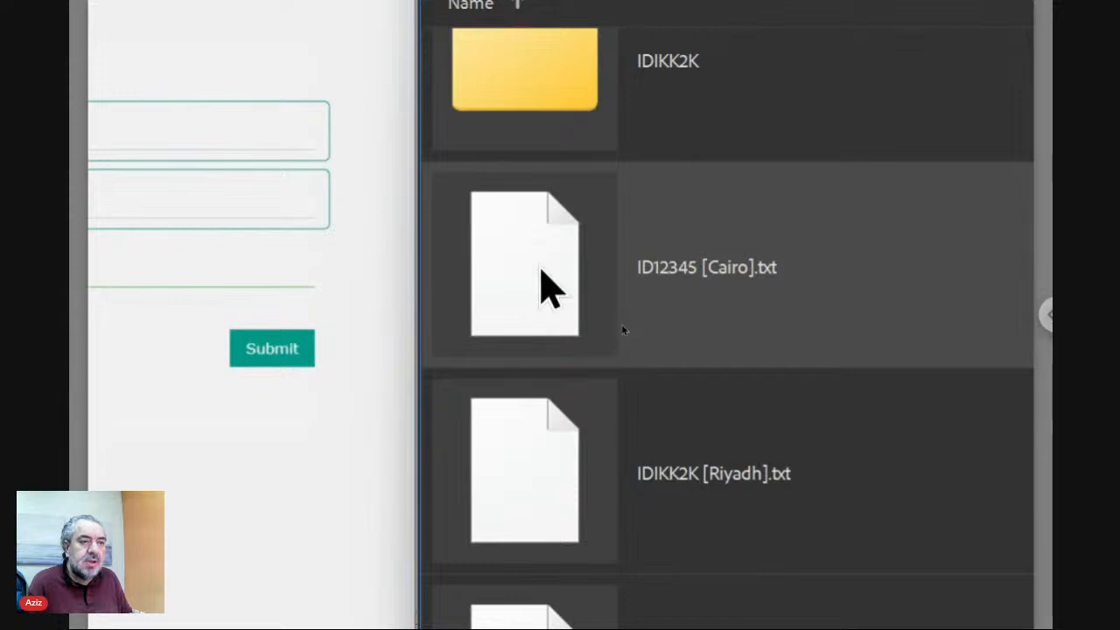
Open the Cairo file's adjacent folder, view its City.jpg, then return to Data.
double_click(538, 268)
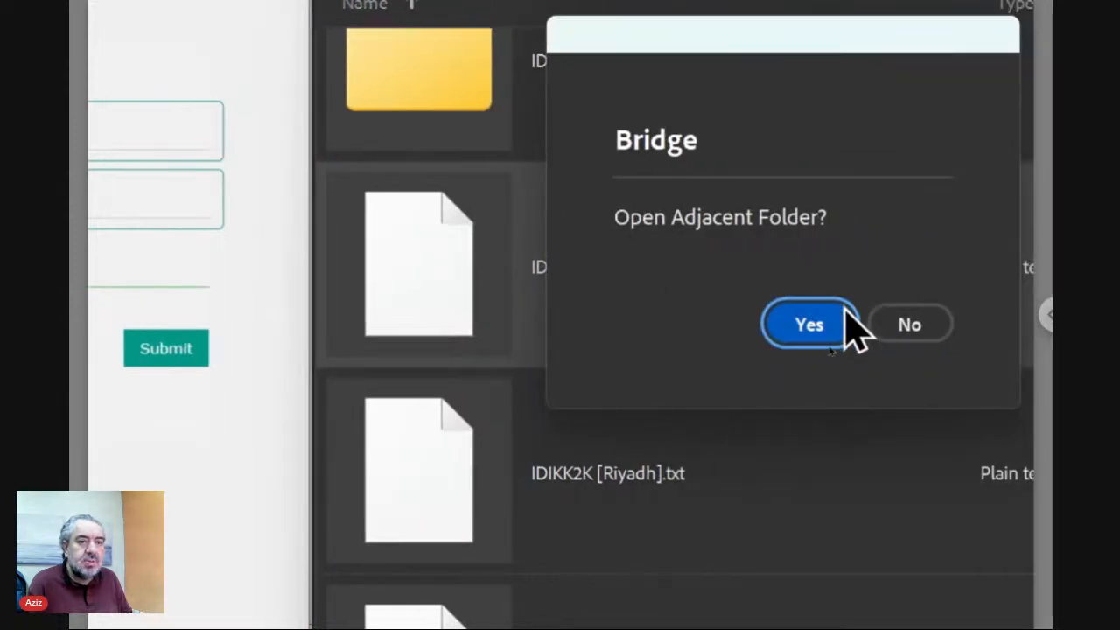
left_click(823, 321)
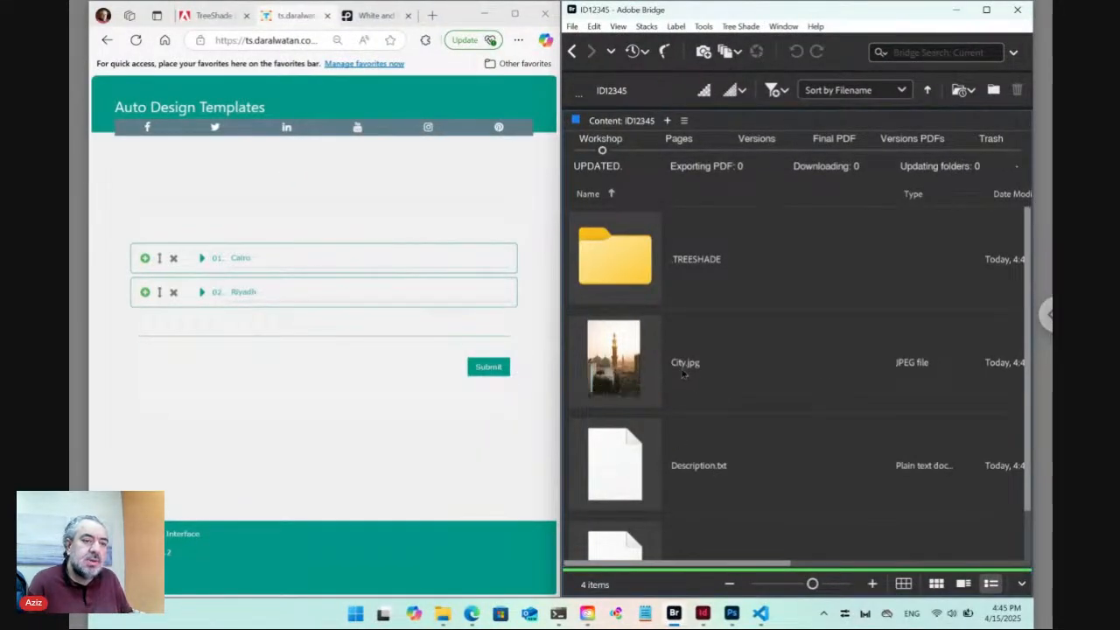
left_click(643, 371)
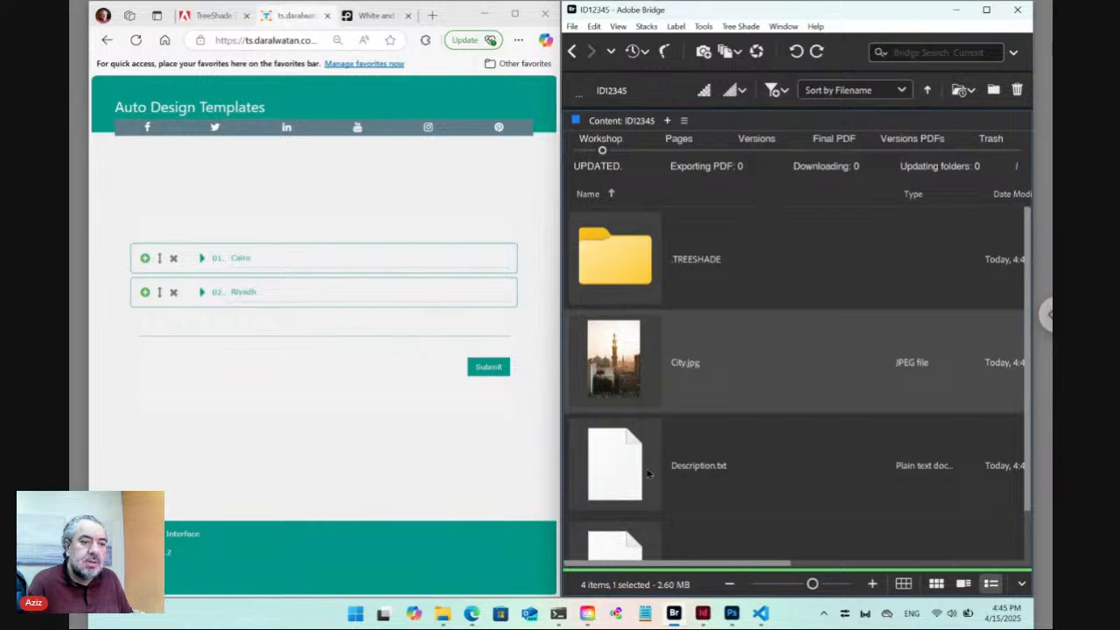
left_click(573, 53)
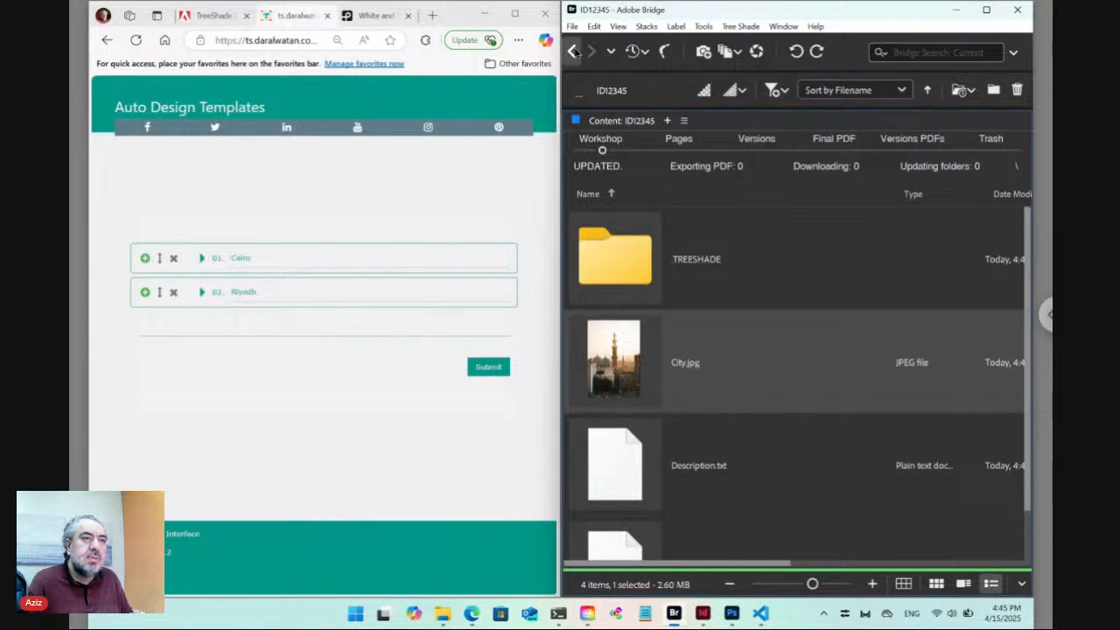
Open the adjacent IDIKK2K folder belonging to IDIKK2K [Riyadh].txt.
scroll(672, 464, "down", 3)
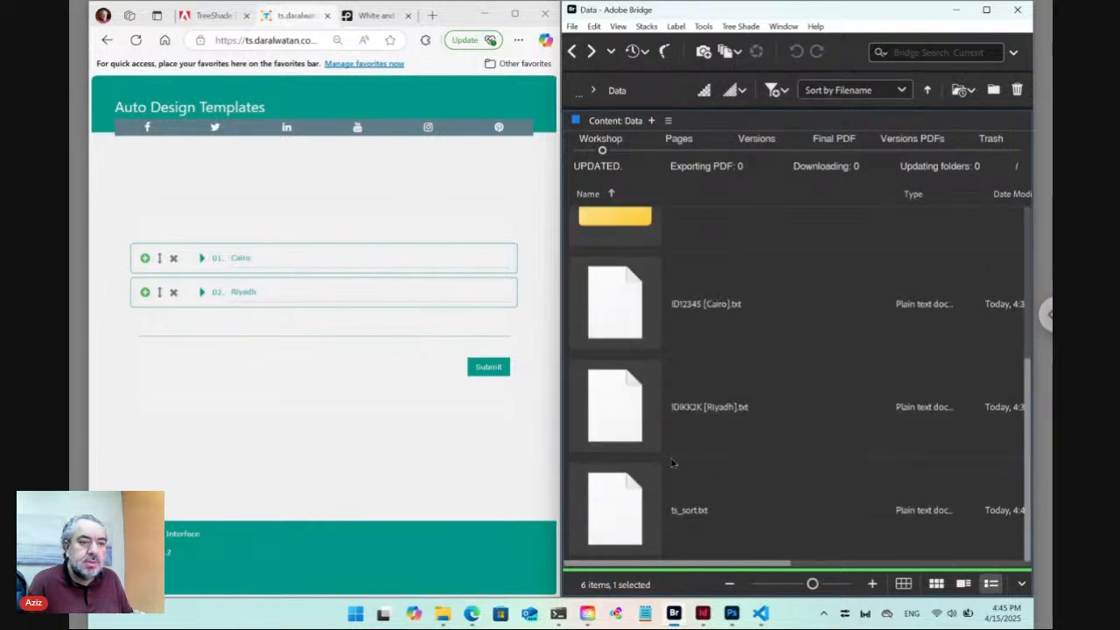
left_click(630, 417)
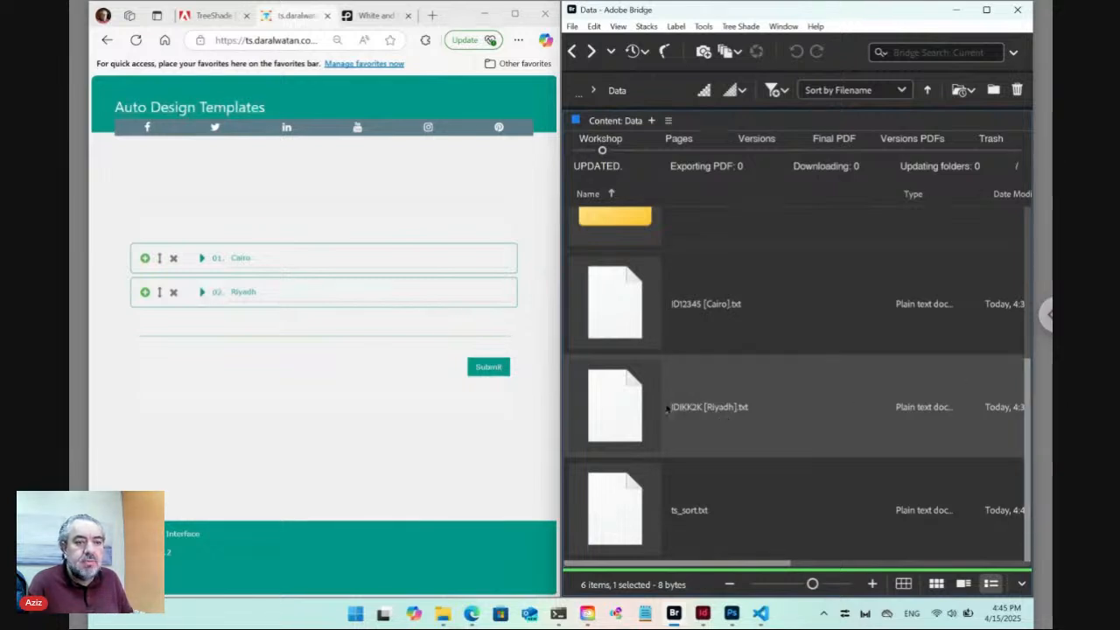
double_click(627, 406)
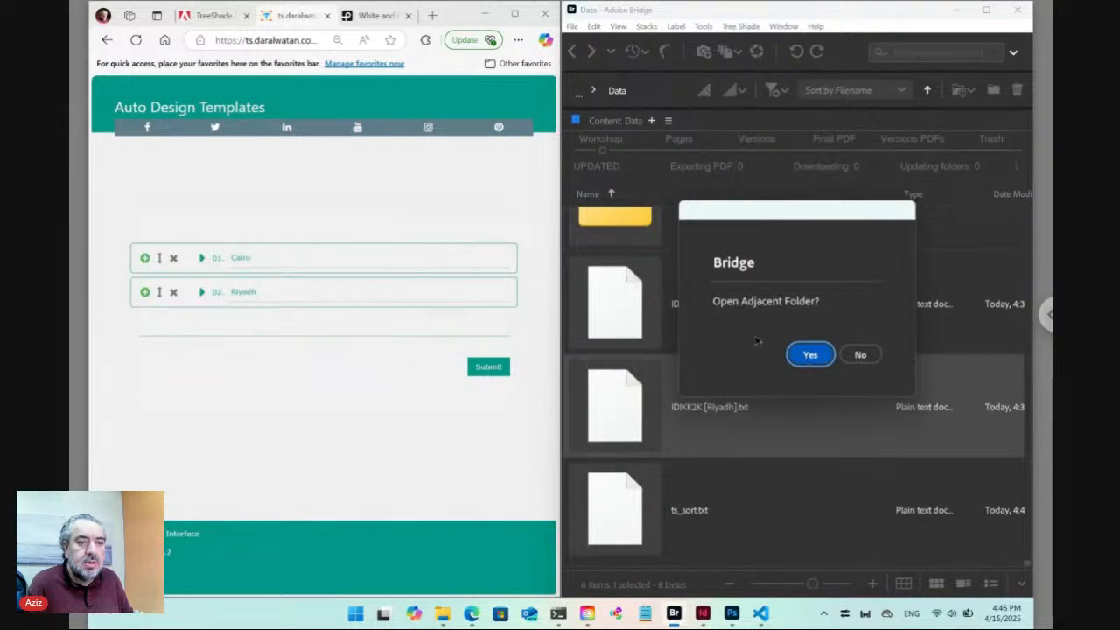
left_click(810, 356)
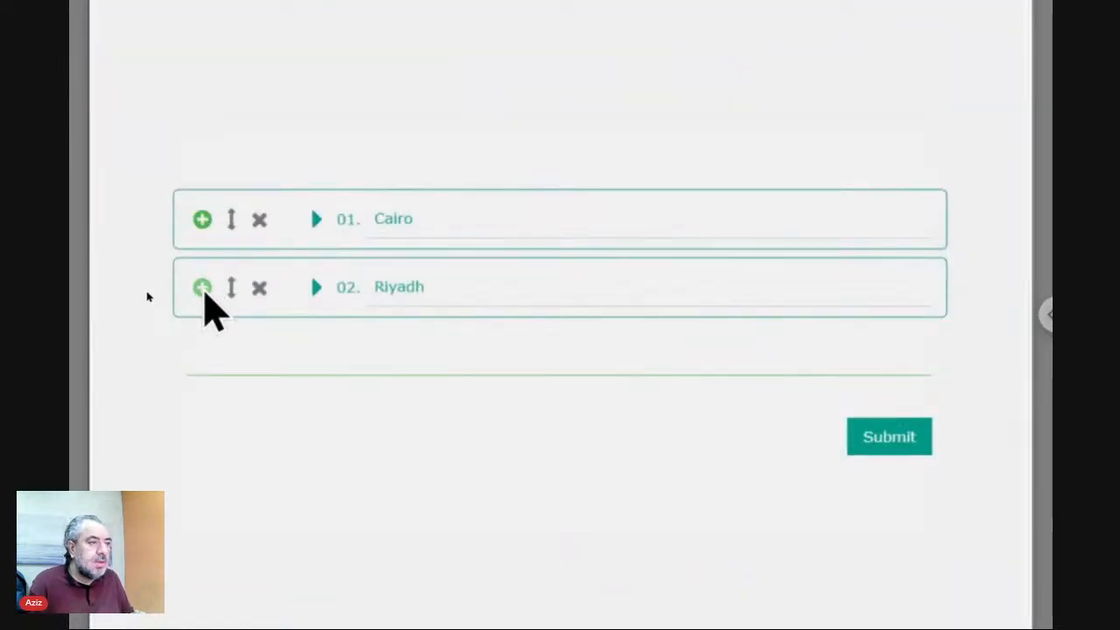
Duplicate the Riyadh entry as row 03 and try moving it to position 2.
left_click(202, 287)
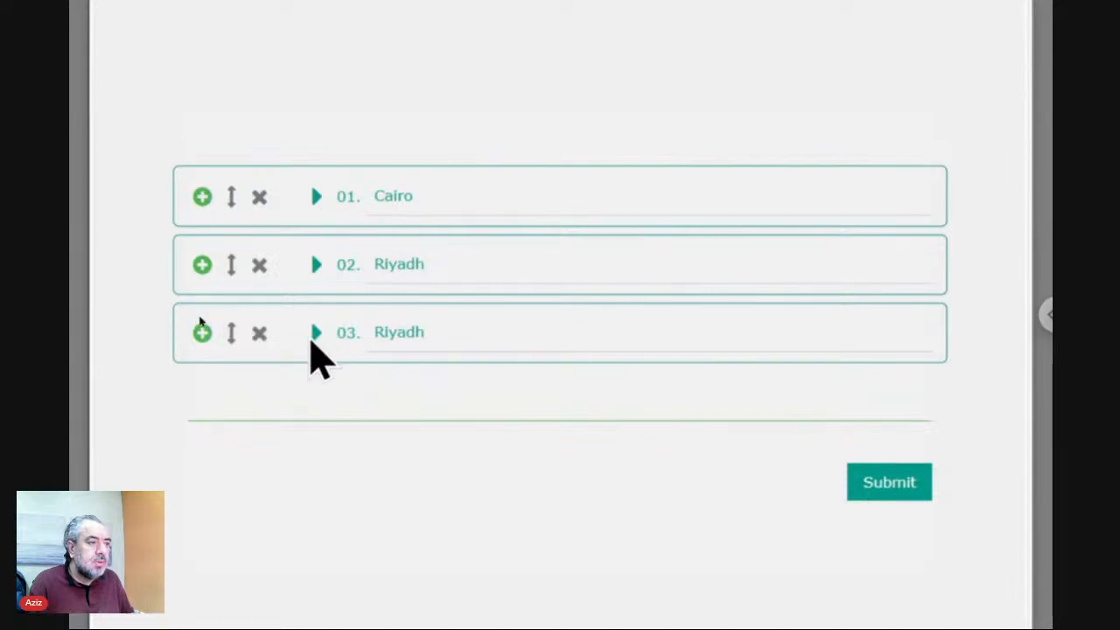
left_click(230, 338)
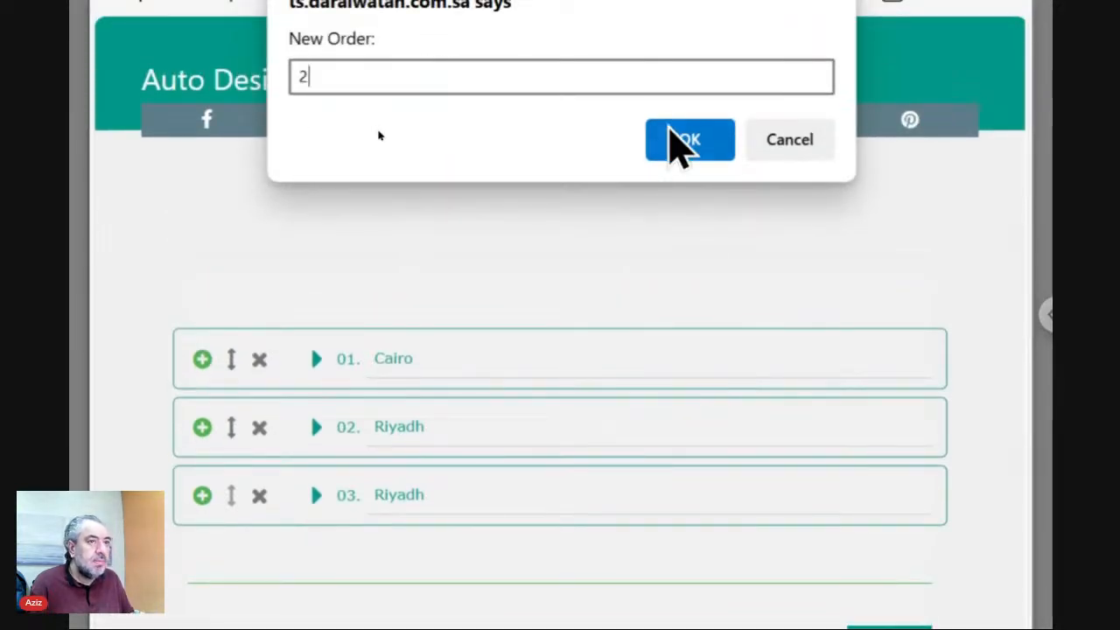
left_click(676, 143)
Delete row 03 and duplicate Riyadh again to make a third entry.
scroll(201, 534, "down", 1)
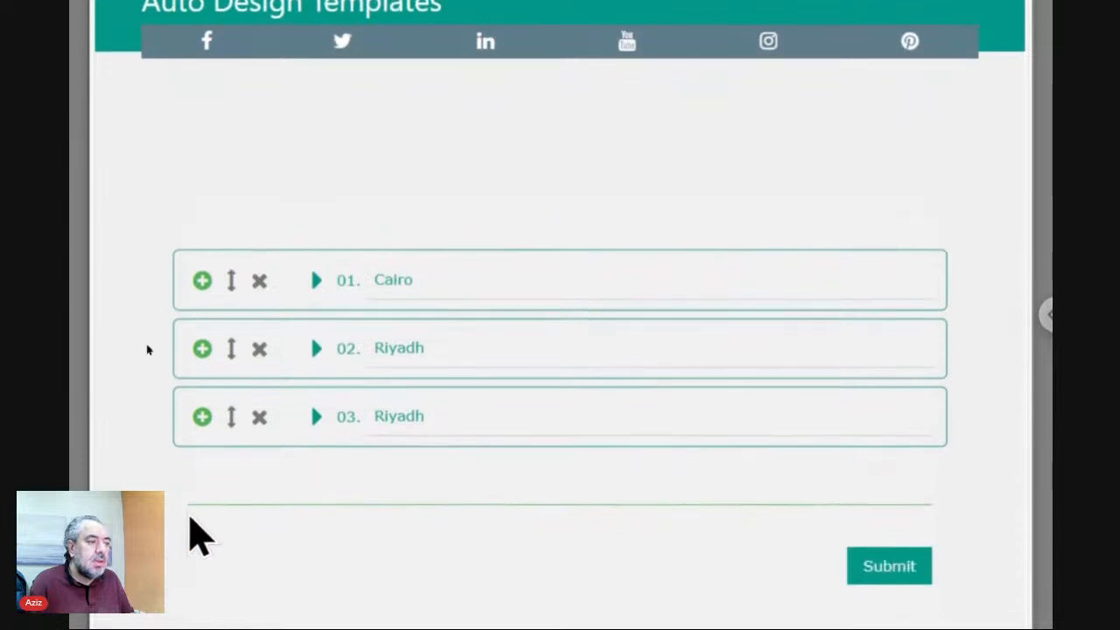
left_click(258, 350)
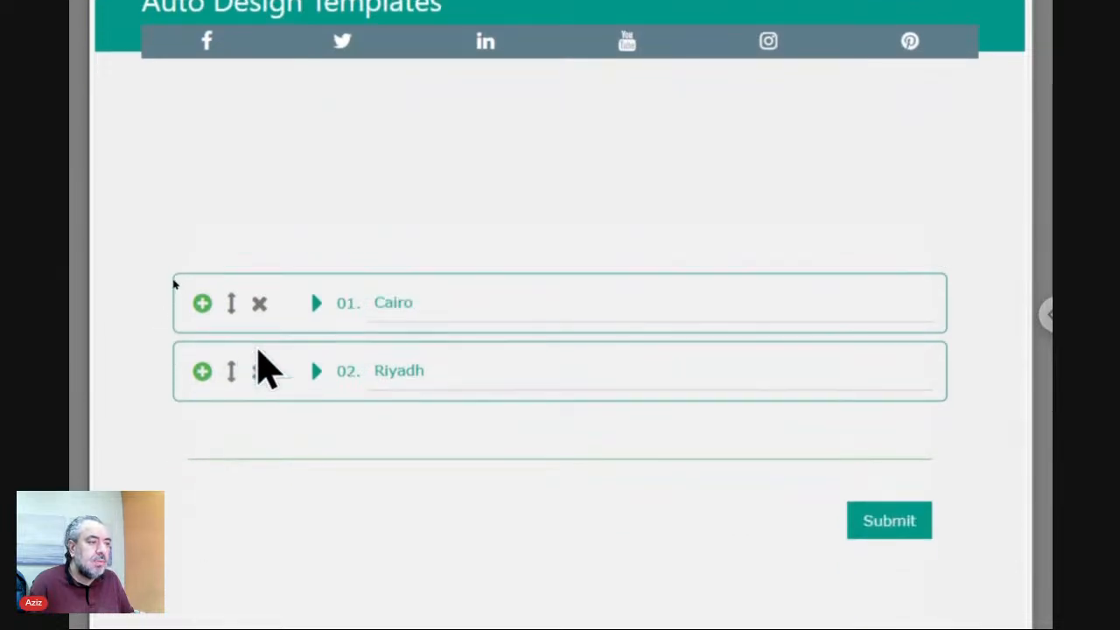
left_click(202, 373)
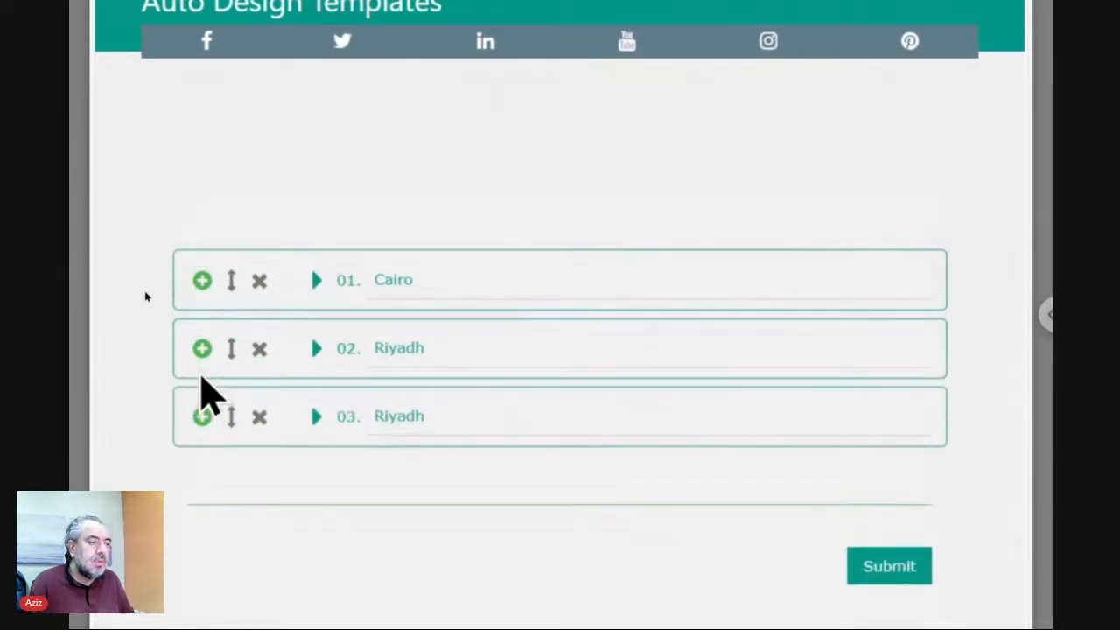